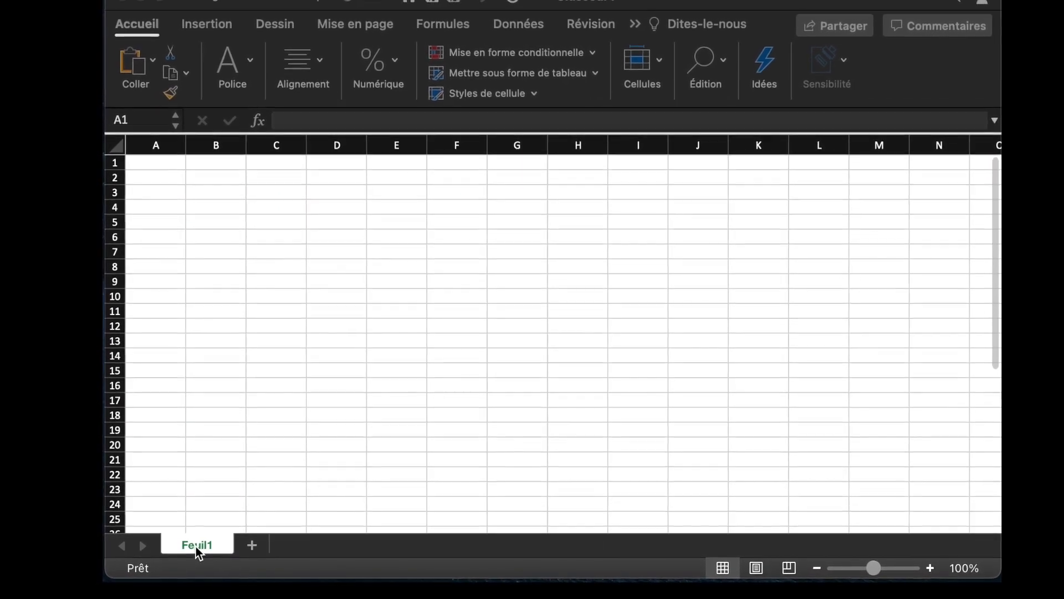
- Rename the sheet Feuil1 as "Totaux"
{"action": "right_click", "coordinate": [195, 548]}
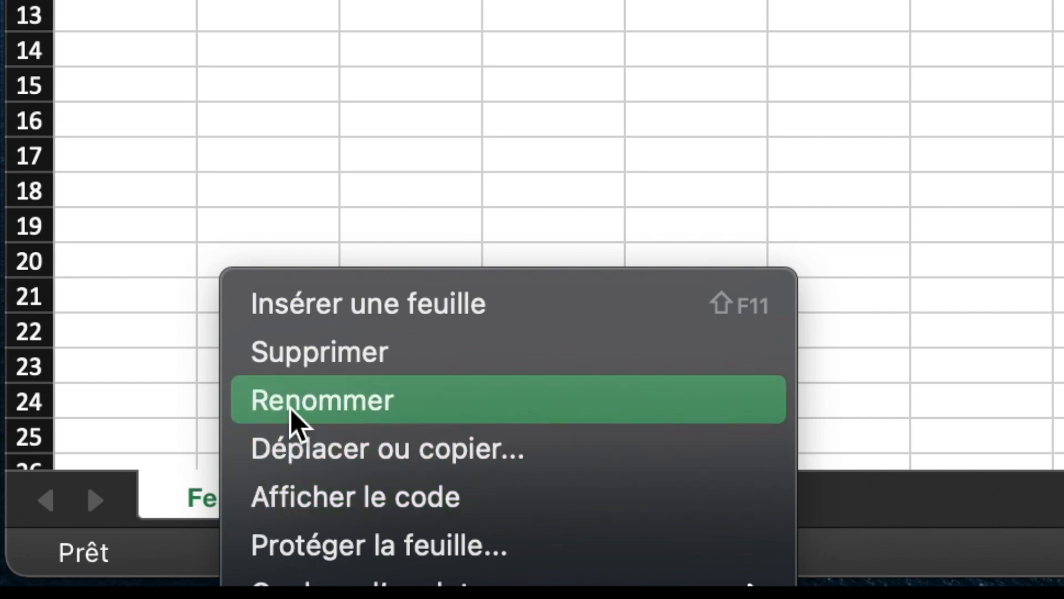
{"action": "left_click", "coordinate": [1033, 504]}
{"action": "right_click", "coordinate": [245, 498]}
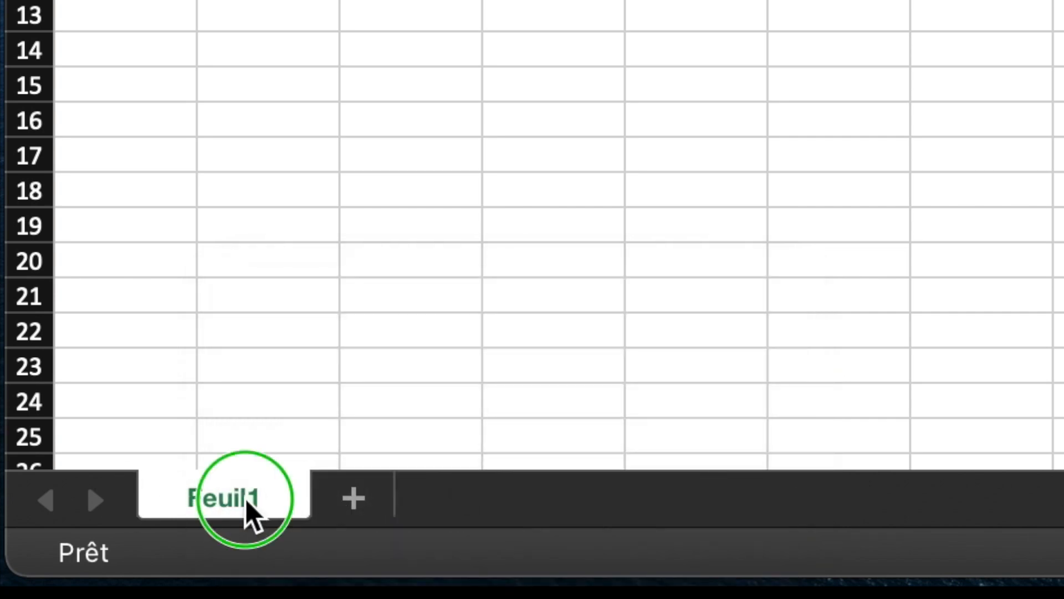
{"action": "left_click", "coordinate": [382, 400]}
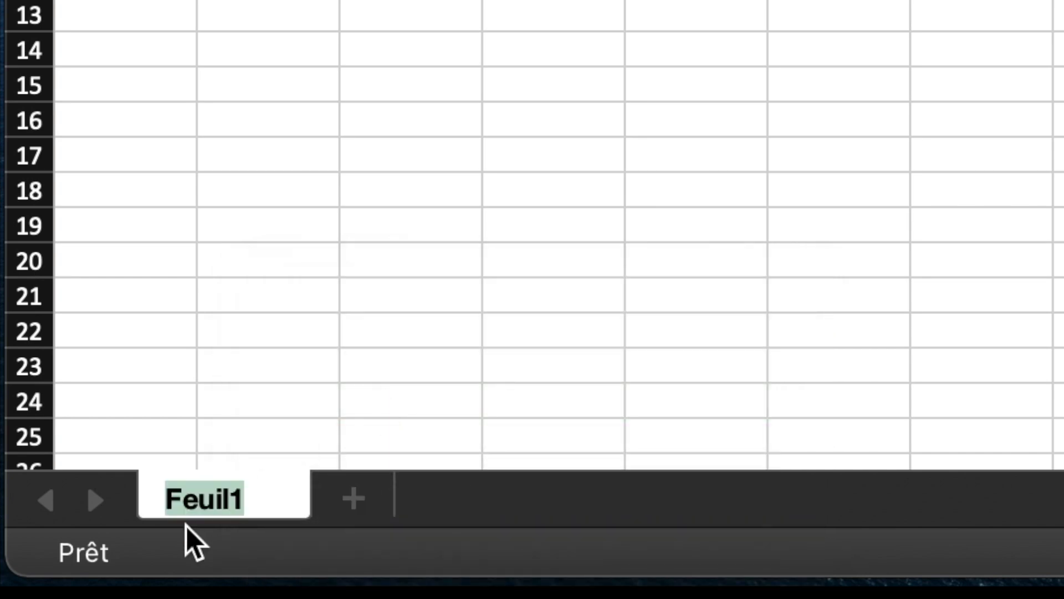
{"action": "left_click_drag", "start_coordinate": [260, 493], "coordinate": [12, 482]}
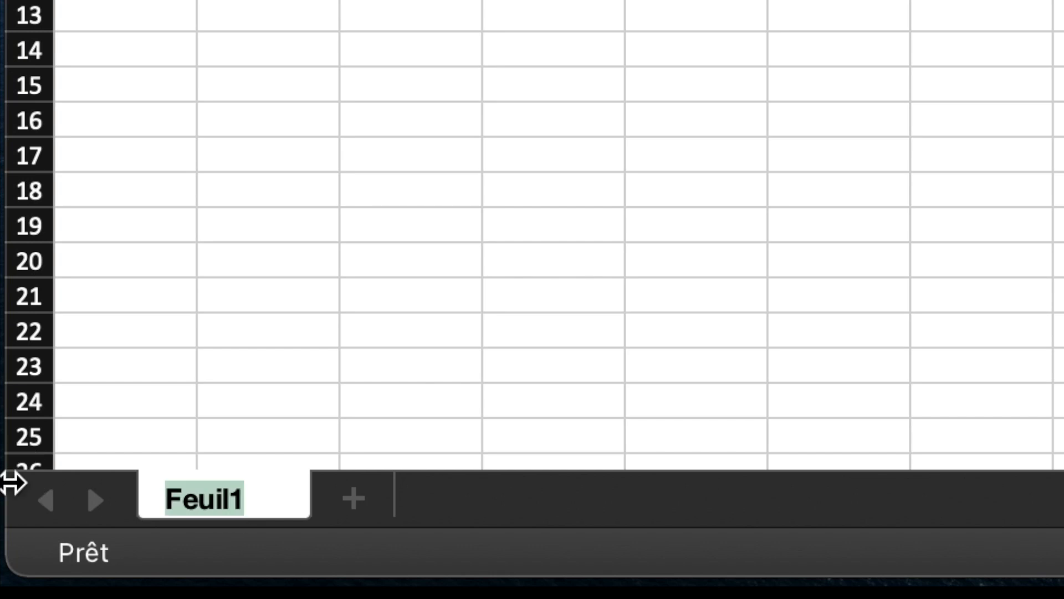
{"action": "type", "text": "Totaux"}
{"action": "key", "text": "Return"}
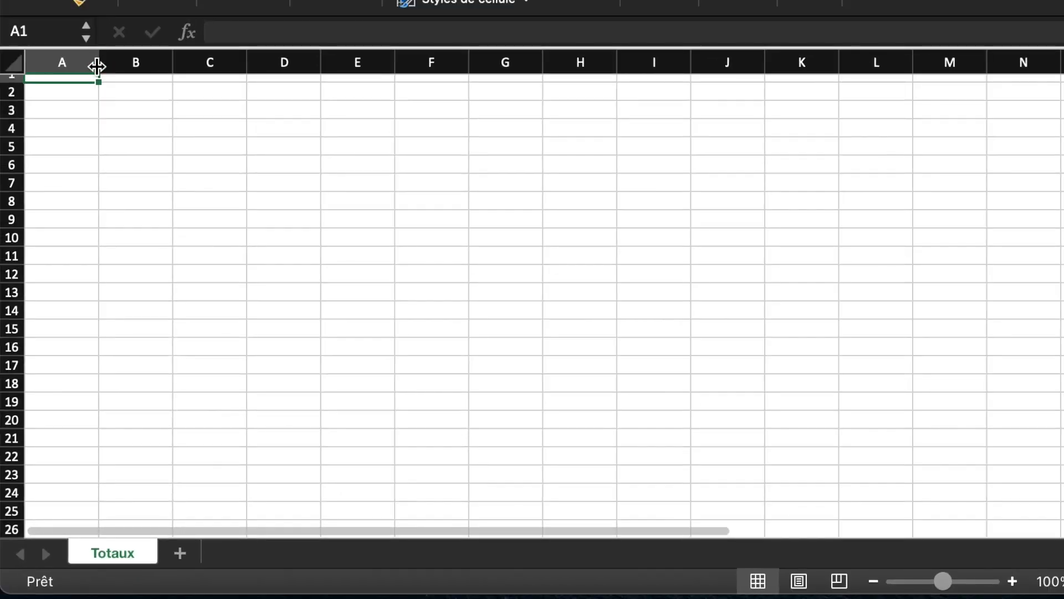
- Widen column A slightly and enter "Elève 1" in cell A3
{"action": "left_click_drag", "start_coordinate": [100, 65], "coordinate": [122, 65]}
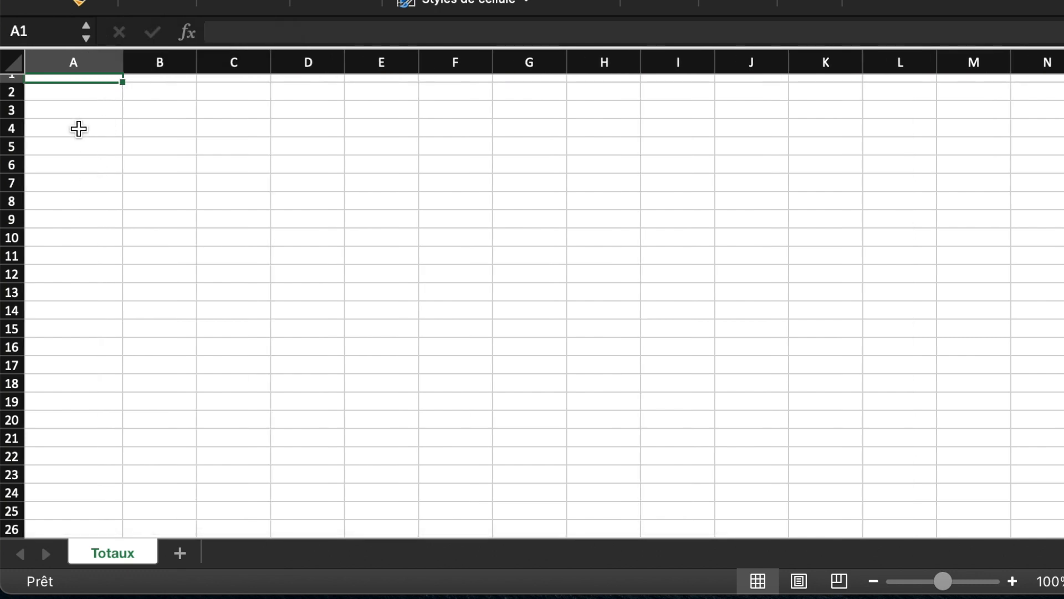
{"action": "left_click", "coordinate": [67, 111]}
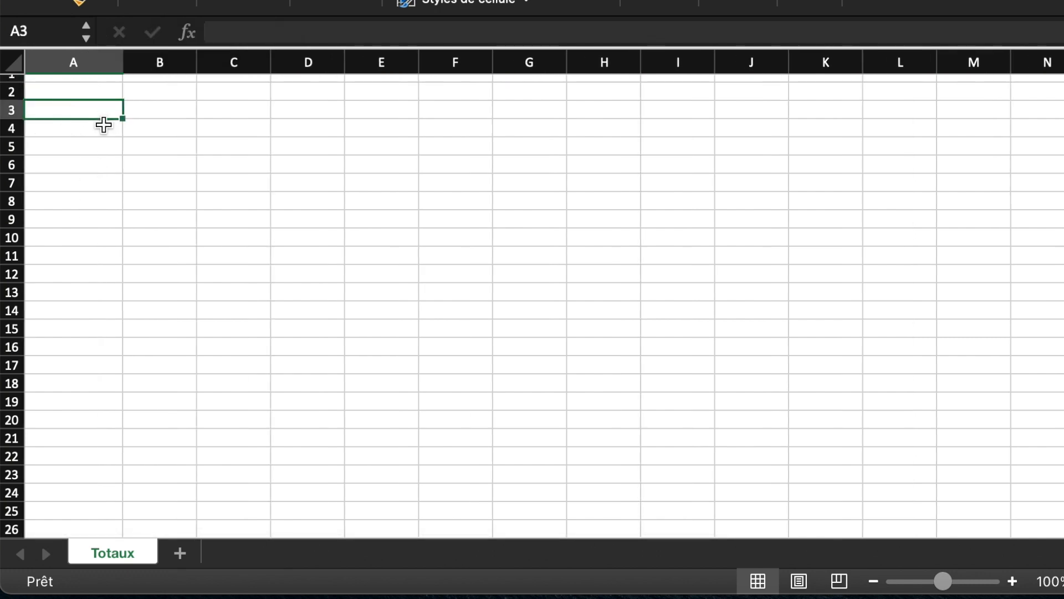
{"action": "scroll", "coordinate": [130, 150], "scroll_direction": "up", "scroll_amount": 1}
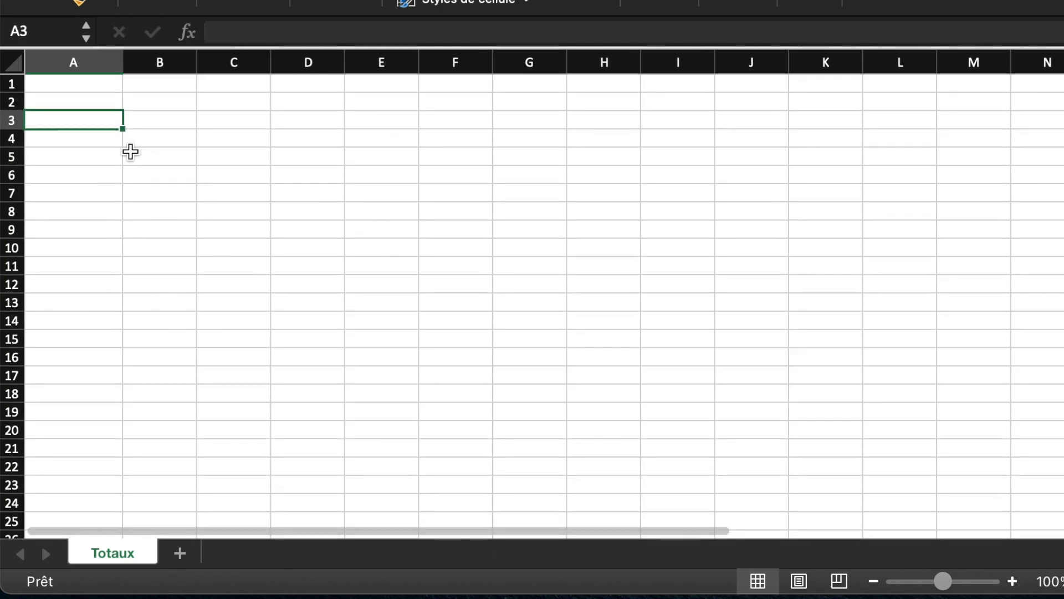
{"action": "type", "text": "El"}
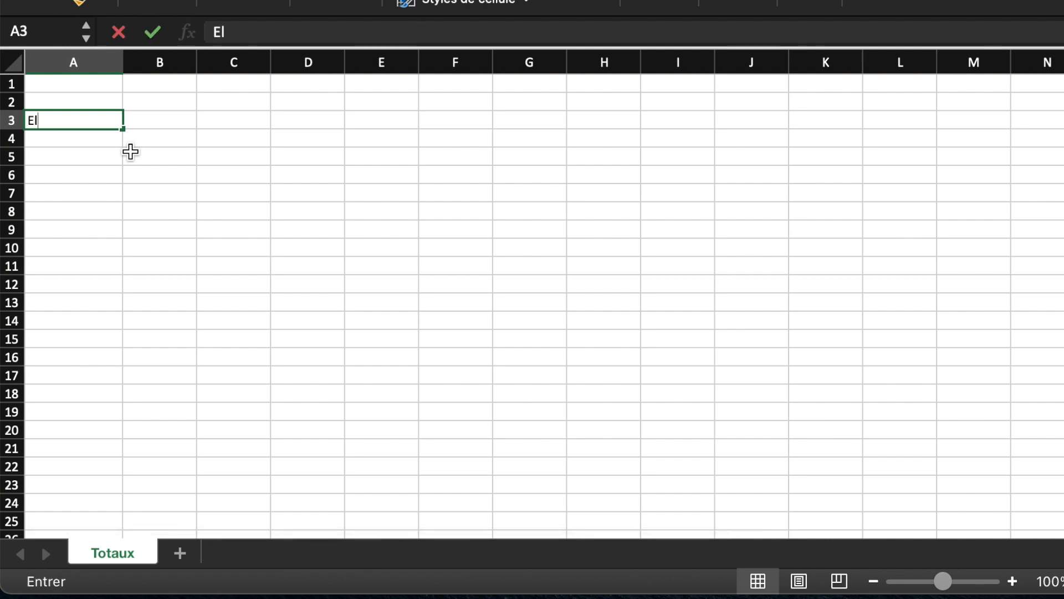
{"action": "type", "text": "èves "}
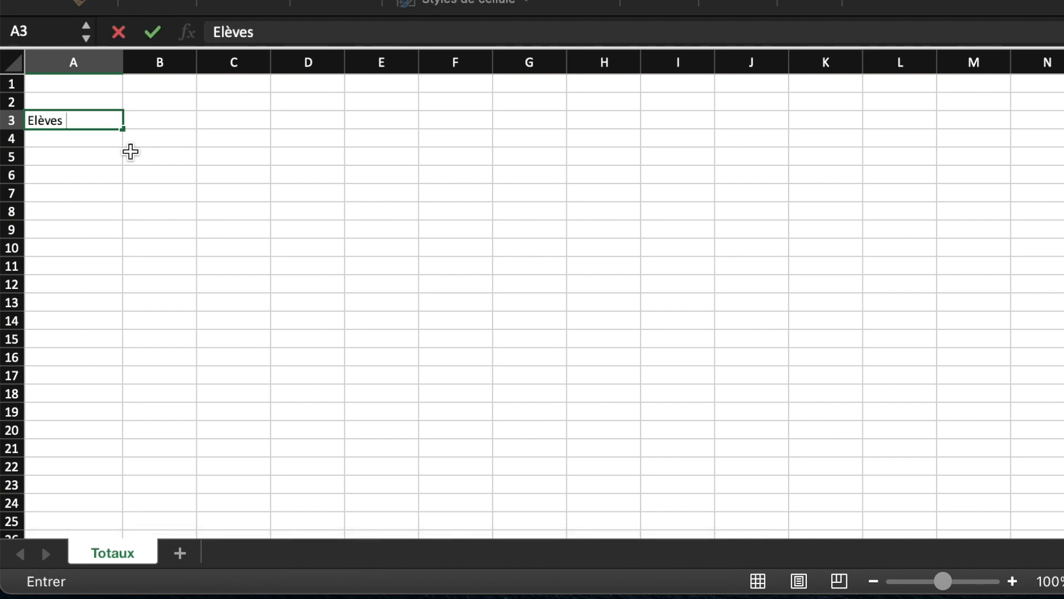
{"action": "key", "text": "BackSpace"}
{"action": "key", "text": "BackSpace"}
{"action": "type", "text": " 1"}
{"action": "key", "text": "Return"}
- Enter "Elève 2" in A4 and extend the student series down to "Elève 10" in A12
{"action": "type", "text": "El"}
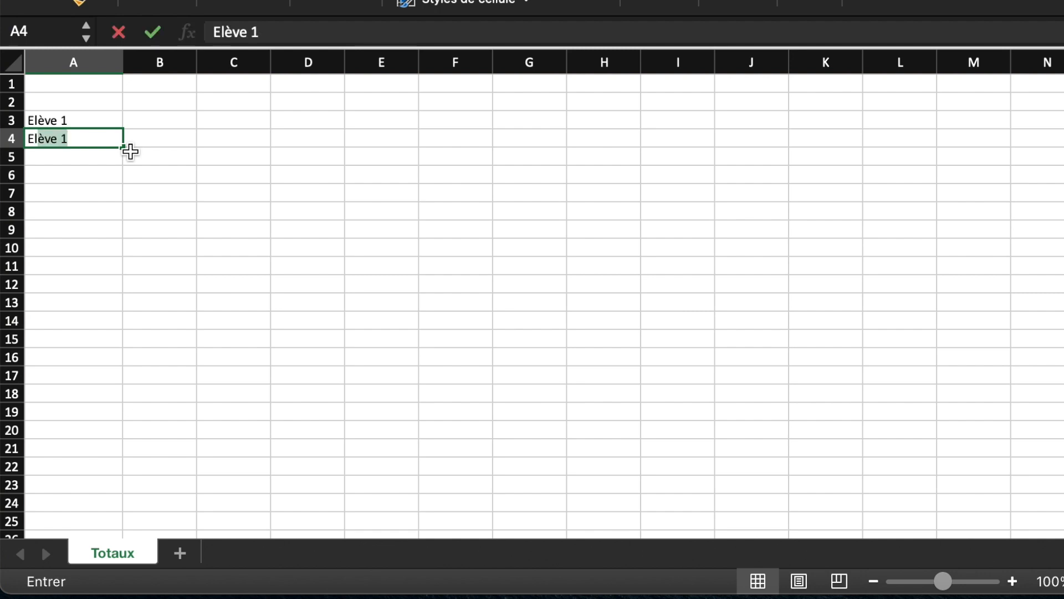
{"action": "key", "text": "Right"}
{"action": "key", "text": "Left"}
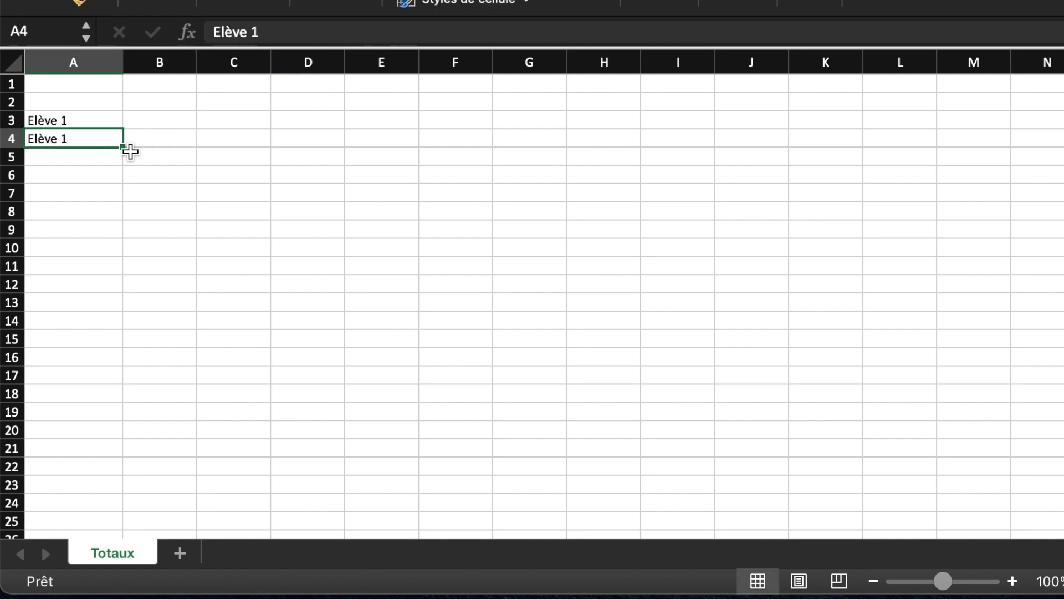
{"action": "left_click", "coordinate": [286, 32]}
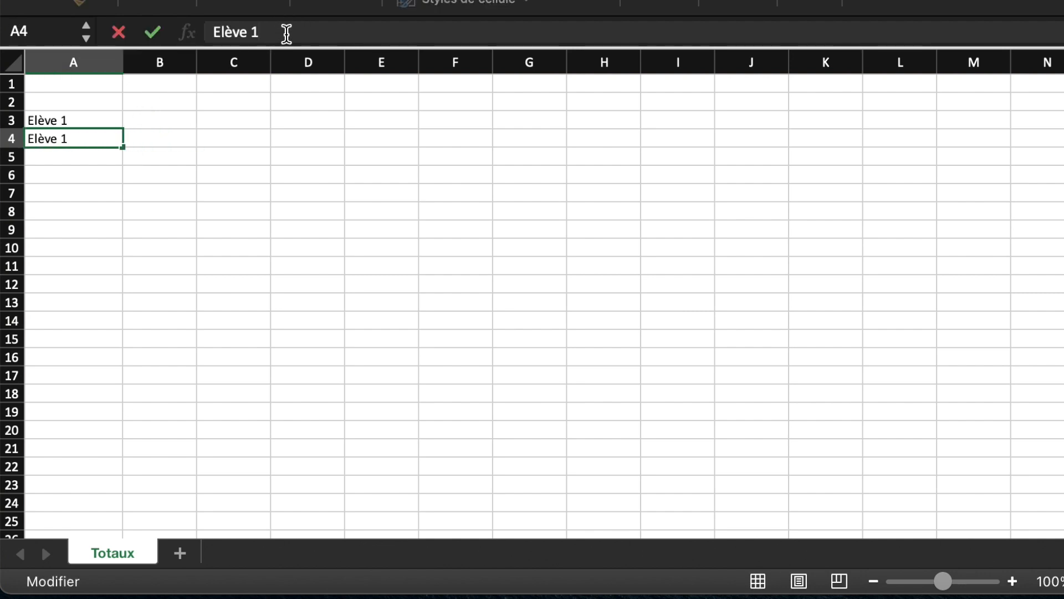
{"action": "key", "text": "Return"}
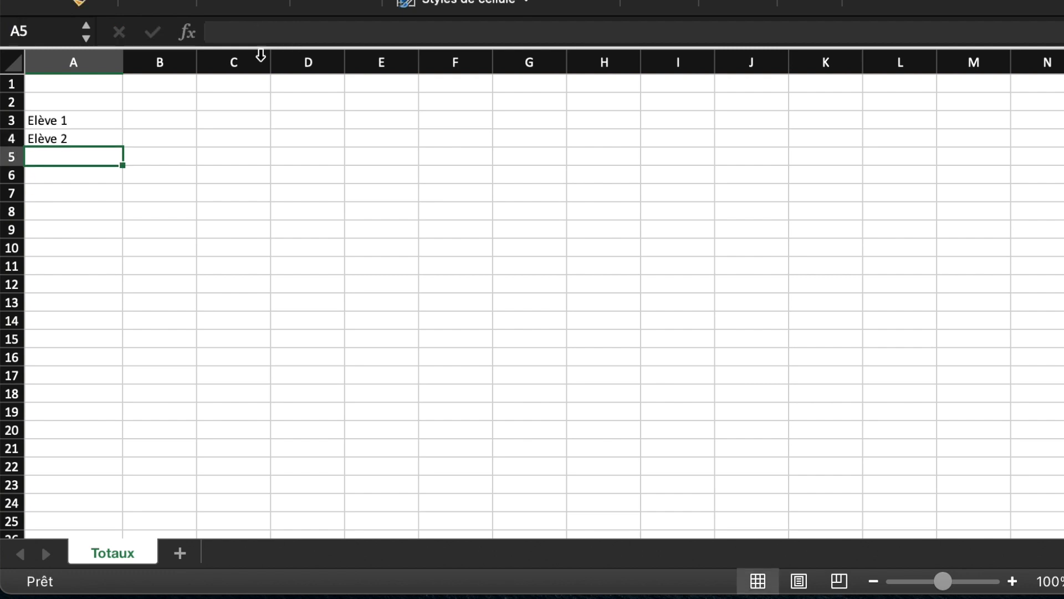
{"action": "left_click_drag", "start_coordinate": [71, 123], "coordinate": [119, 292]}
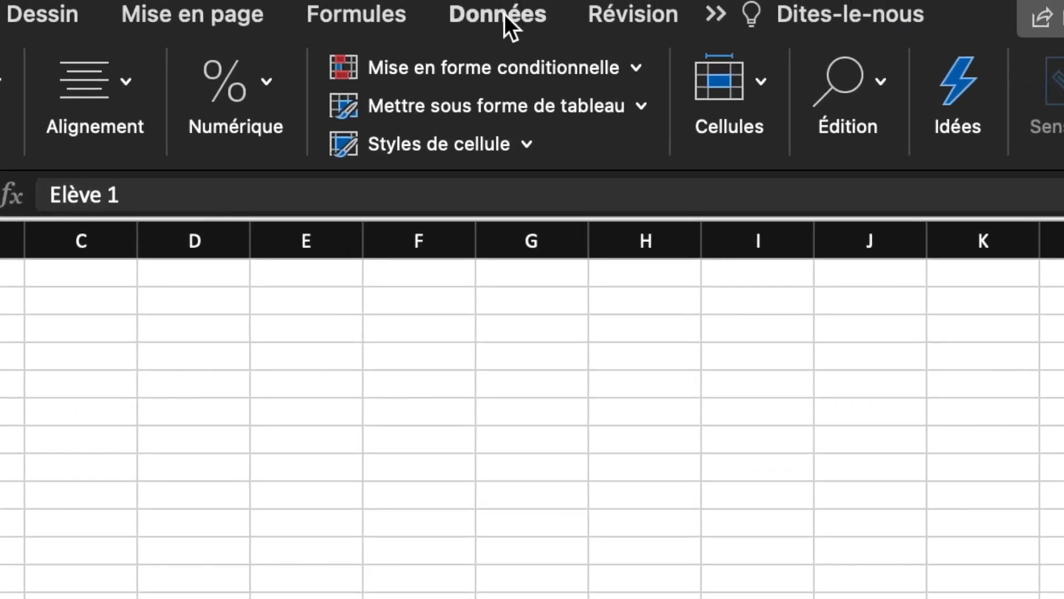
- Define the name "eleves" for the student list in Totaux, cells A3:A12
{"action": "left_click", "coordinate": [504, 15]}
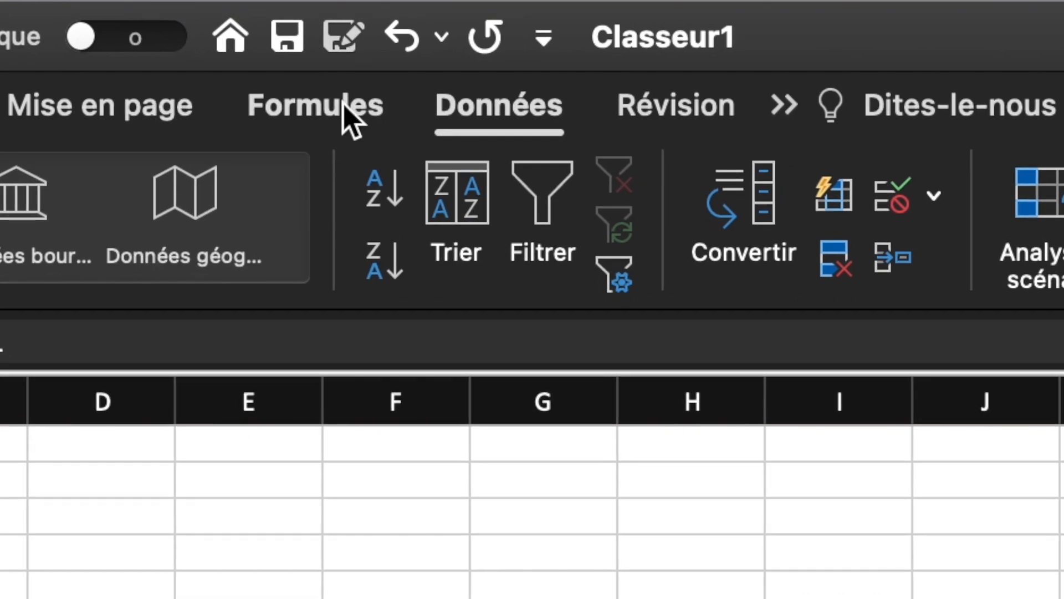
{"action": "left_click", "coordinate": [344, 105]}
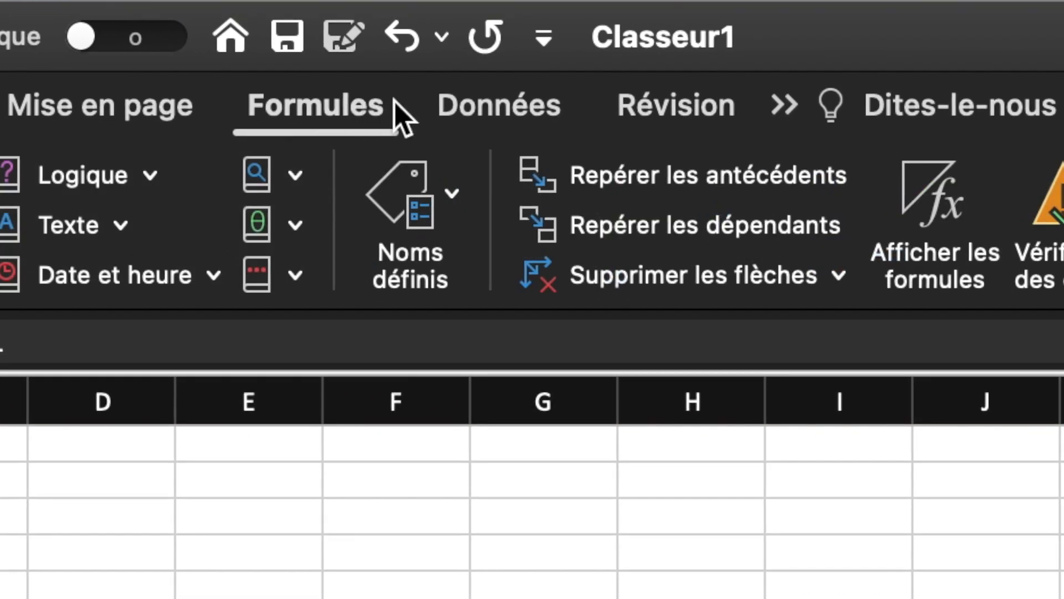
{"action": "left_click", "coordinate": [456, 193]}
{"action": "left_click", "coordinate": [399, 330]}
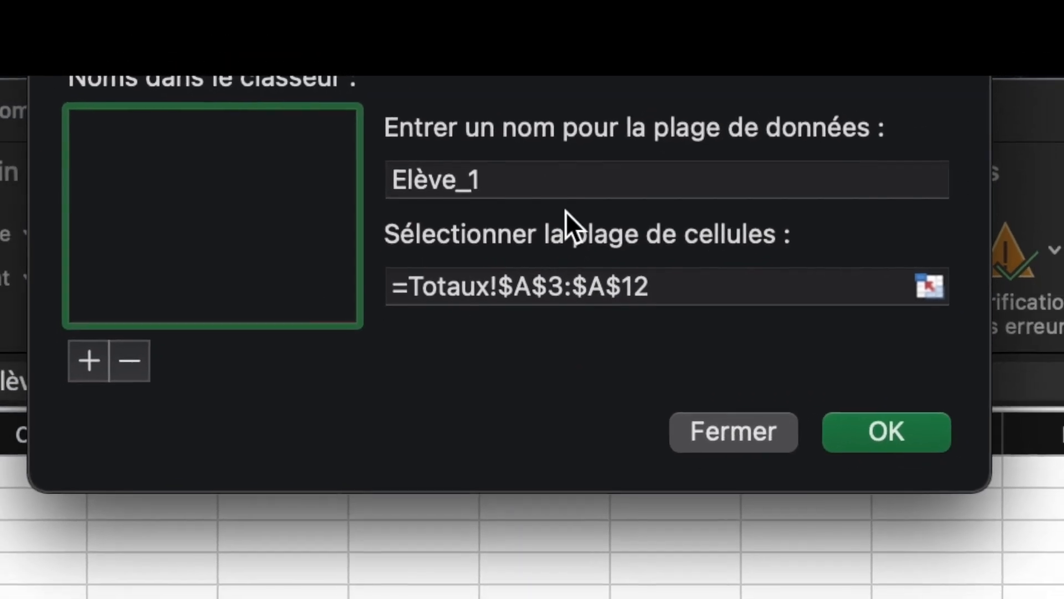
{"action": "key", "text": "Tab"}
{"action": "type", "text": "é"}
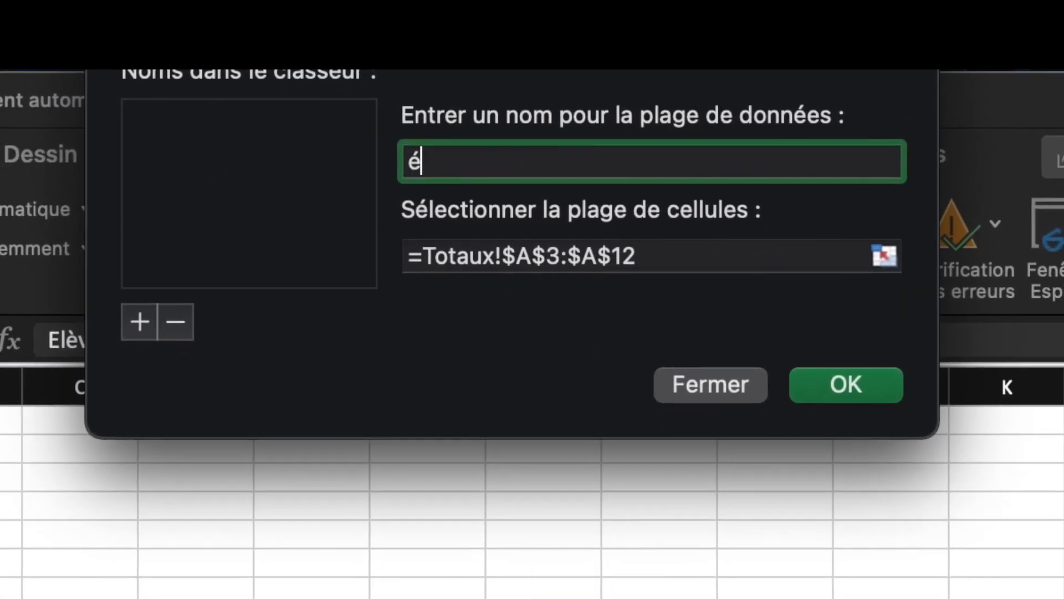
{"action": "type", "text": "le"}
{"action": "key", "text": "BackSpace"}
{"action": "key", "text": "BackSpace"}
{"action": "key", "text": "BackSpace"}
{"action": "type", "text": "eleve"}
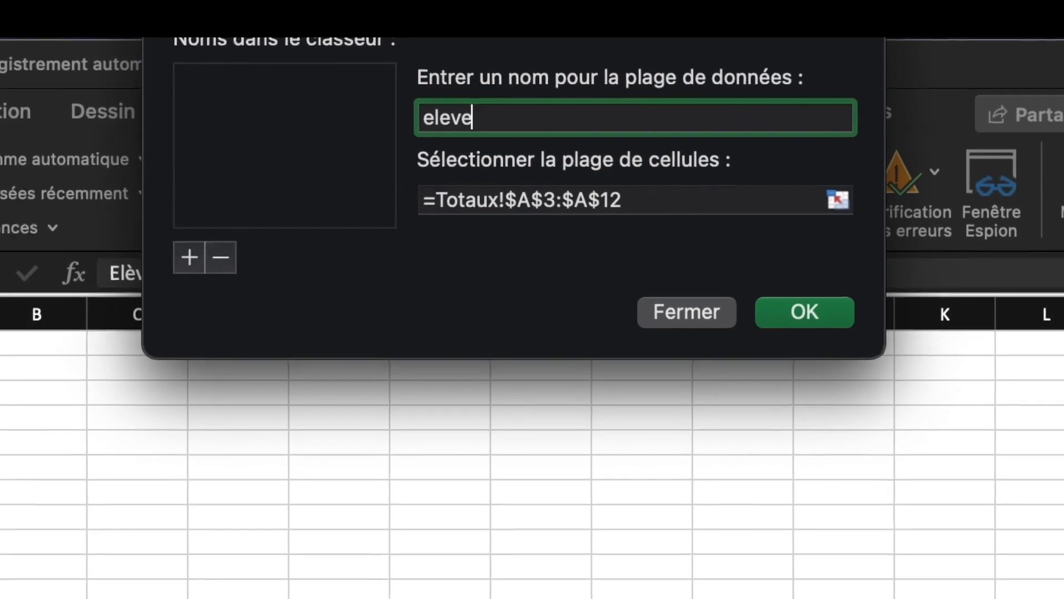
{"action": "type", "text": "s"}
{"action": "left_click", "coordinate": [189, 256]}
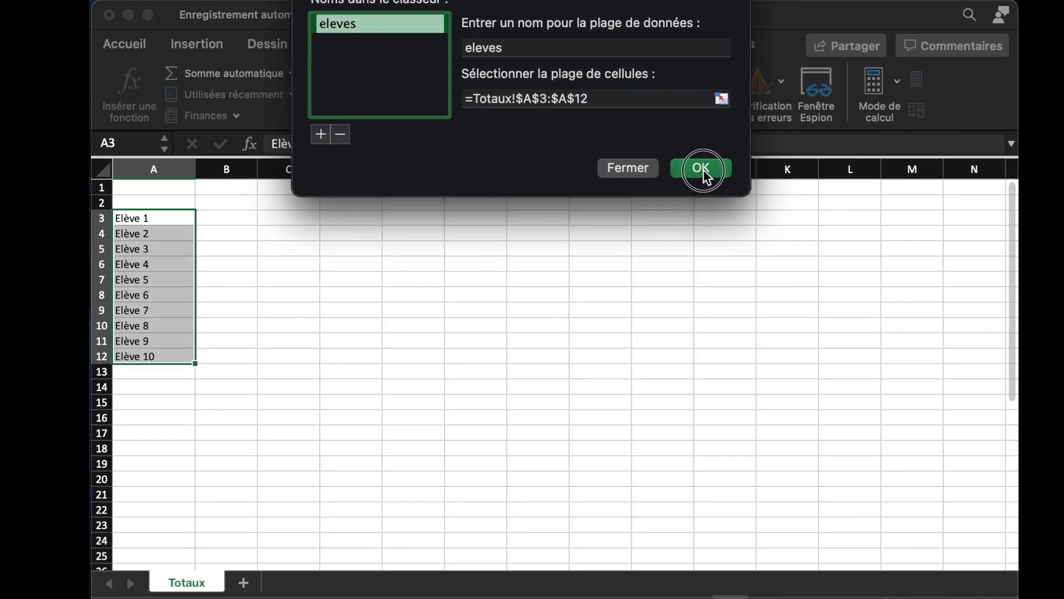
{"action": "left_click", "coordinate": [702, 169]}
{"action": "left_click", "coordinate": [251, 238]}
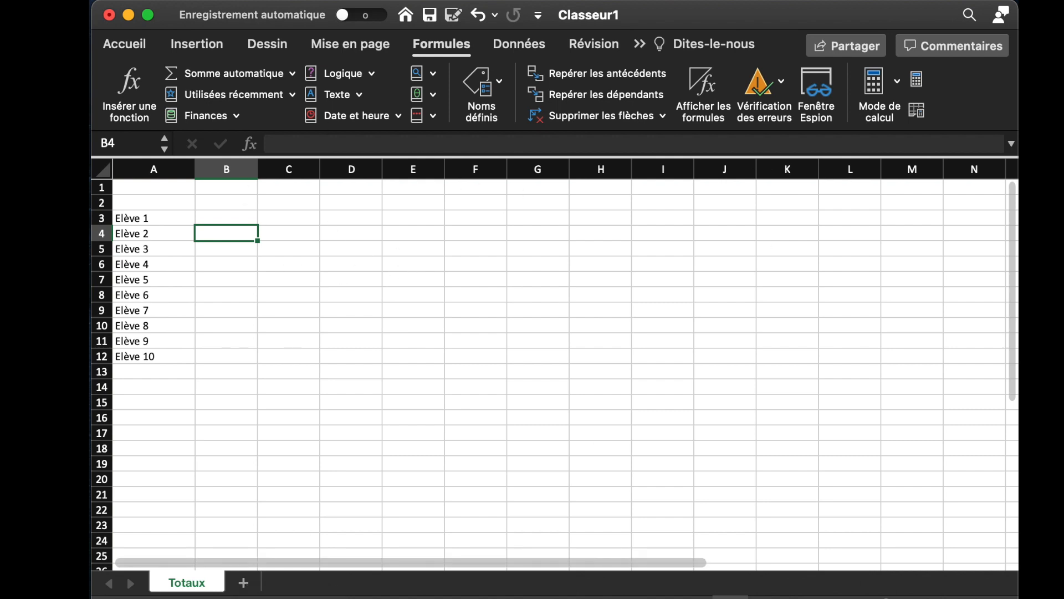
- Add a new sheet after Totaux and enter "Question 1" in its cell B1
{"action": "left_click", "coordinate": [245, 583]}
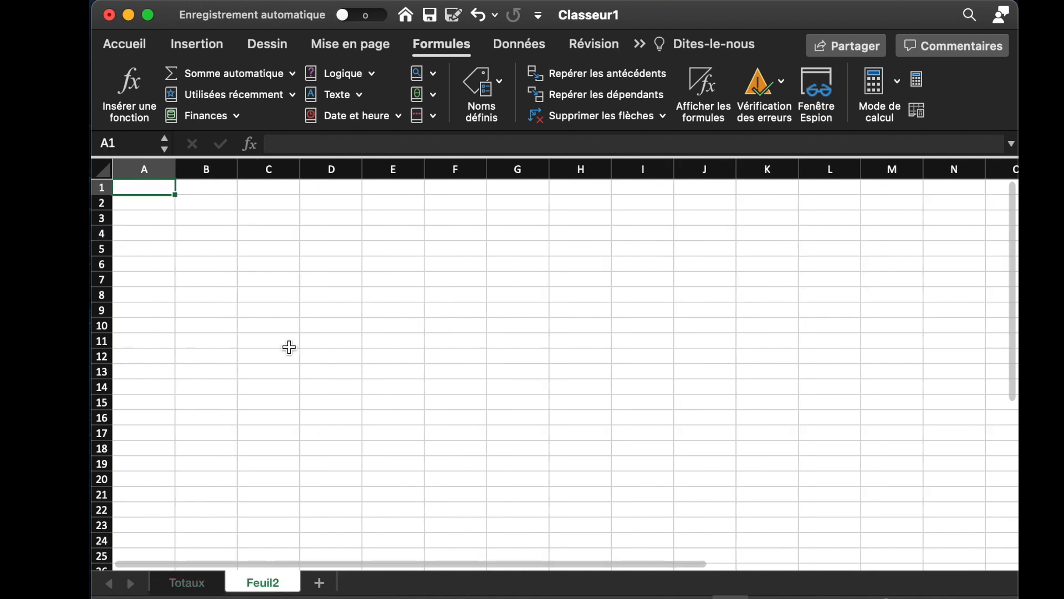
{"action": "left_click", "coordinate": [151, 222]}
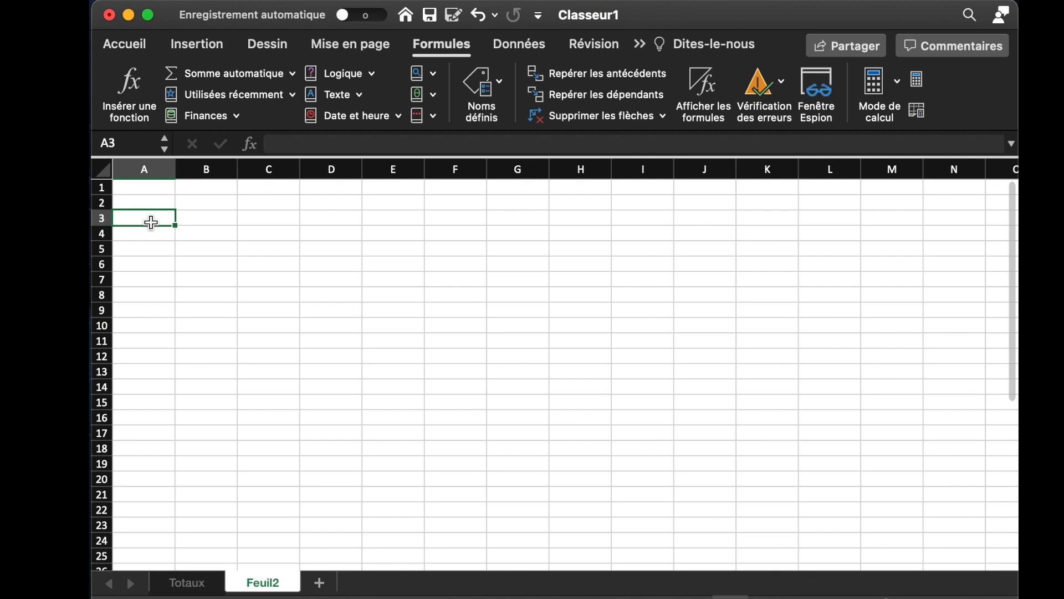
{"action": "key", "text": "Up"}
{"action": "key", "text": "Right"}
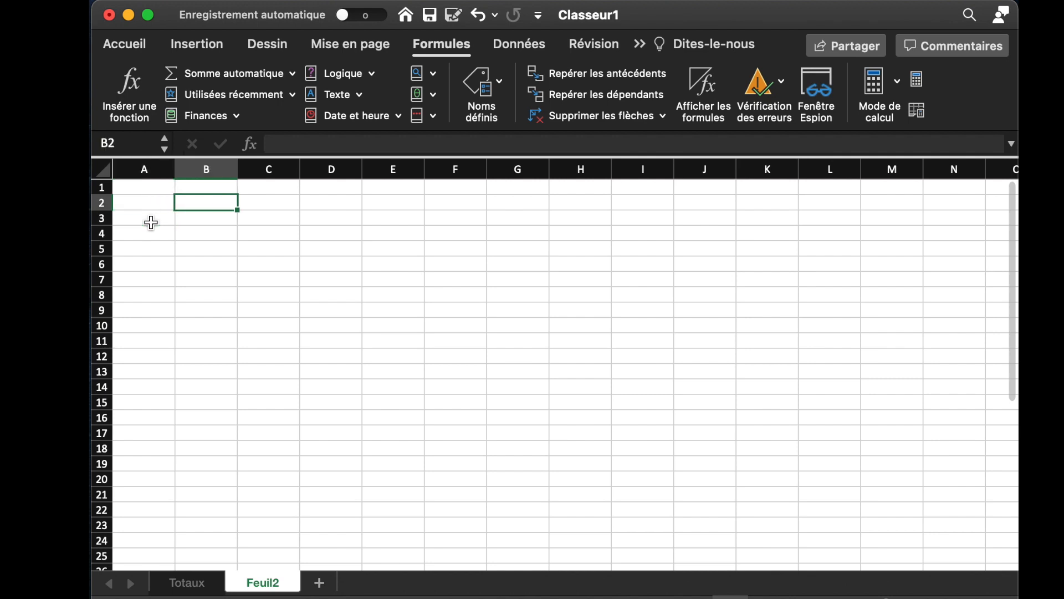
{"action": "key", "text": "Up"}
{"action": "type", "text": "Q"}
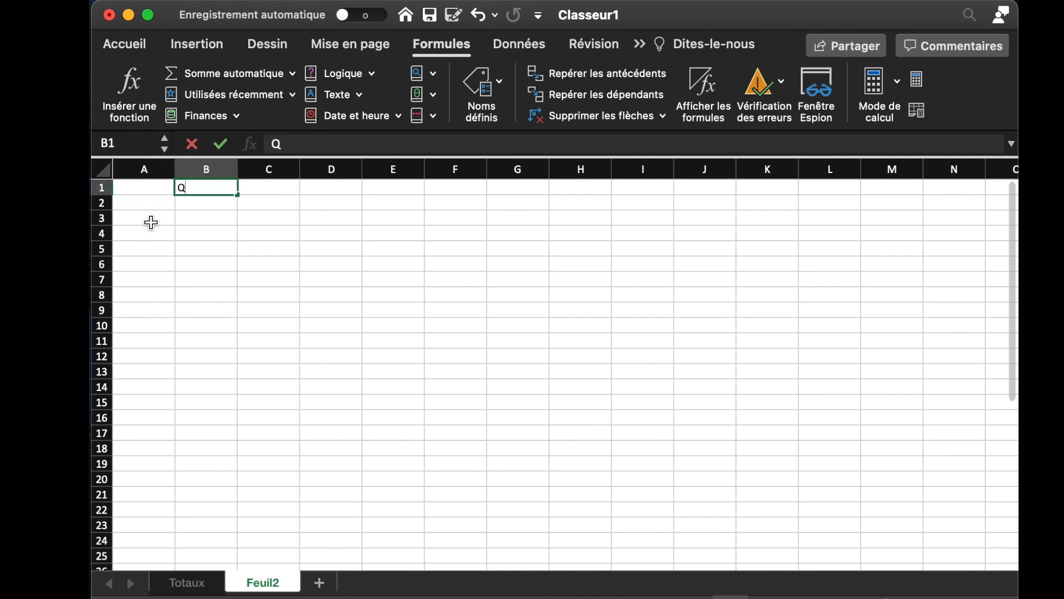
{"action": "type", "text": "uestion 1"}
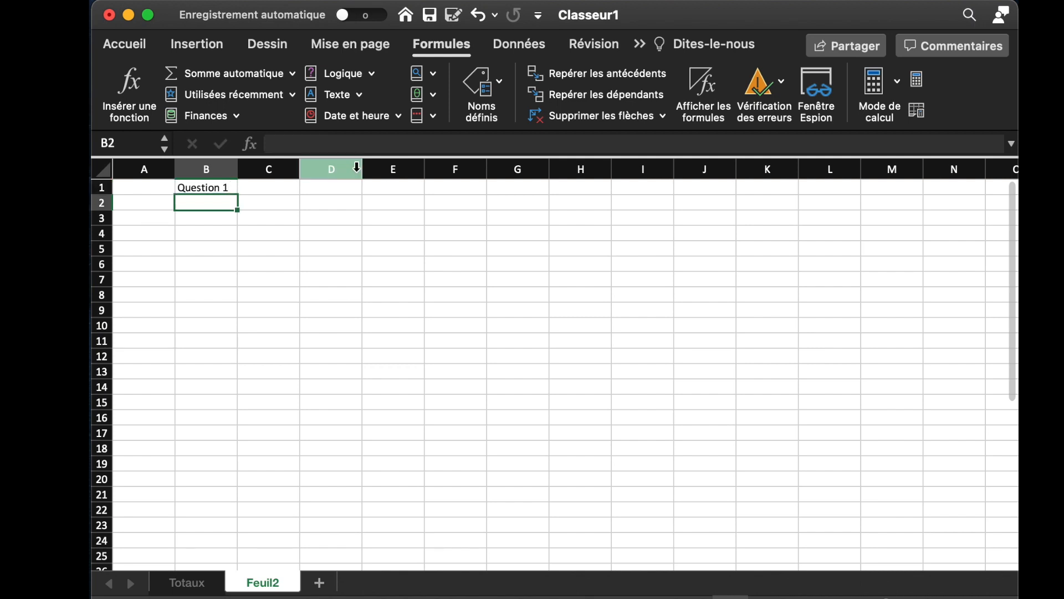
{"action": "key", "text": "Return"}
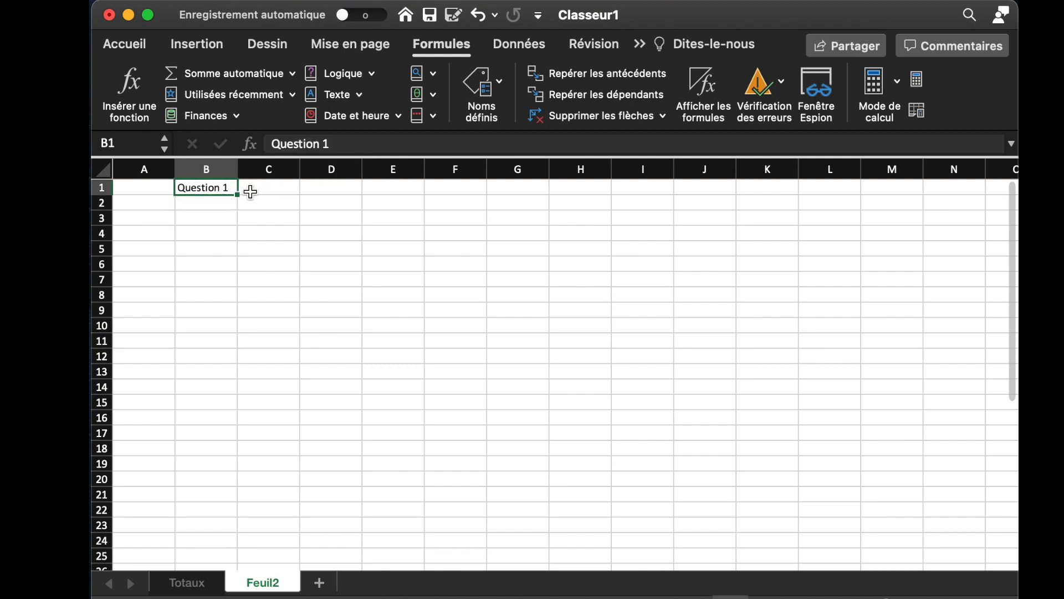
- Extend the question headers across to "Question 5" in F1 and widen columns B to F equally
{"action": "left_click_drag", "start_coordinate": [236, 195], "coordinate": [499, 167]}
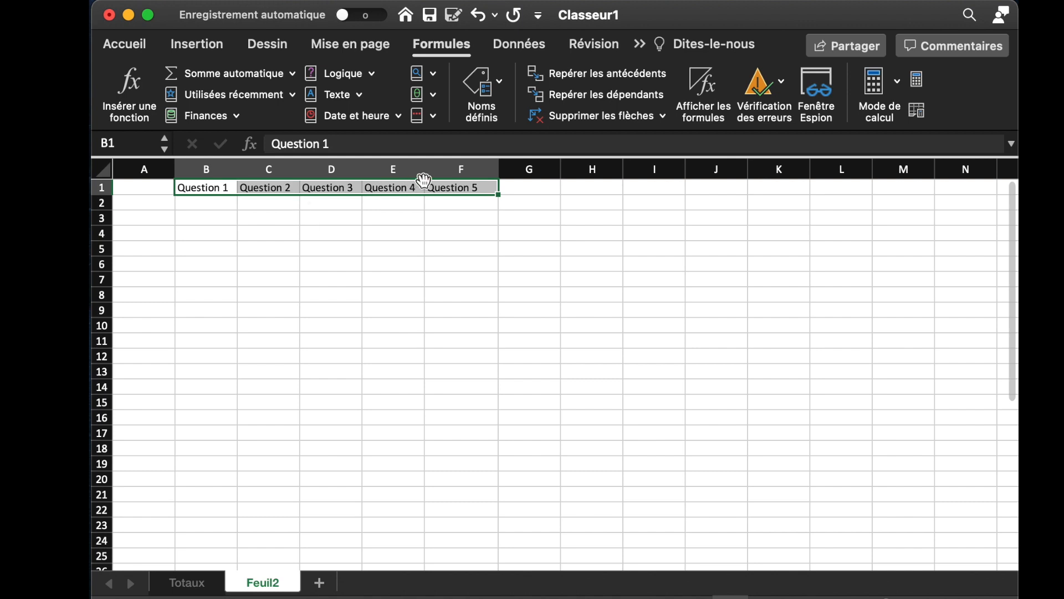
{"action": "key", "text": "super+z"}
{"action": "left_click_drag", "start_coordinate": [206, 168], "coordinate": [502, 169]}
{"action": "left_click", "coordinate": [338, 203]}
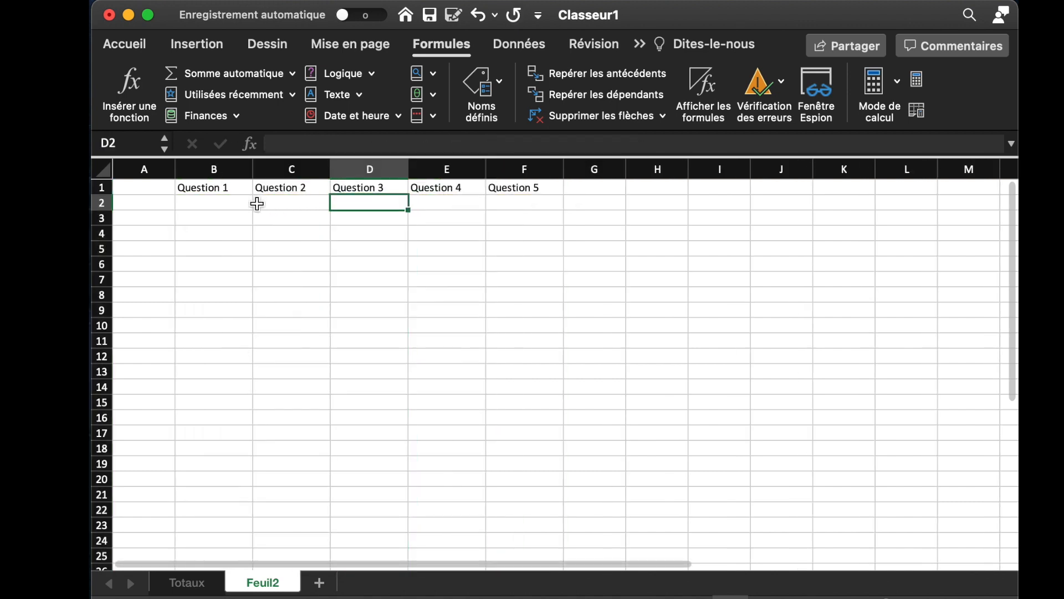
- Enter the maximum points 4, 6, 3, 4 and 3 under the five question headers in B2:F2
{"action": "left_click", "coordinate": [235, 206]}
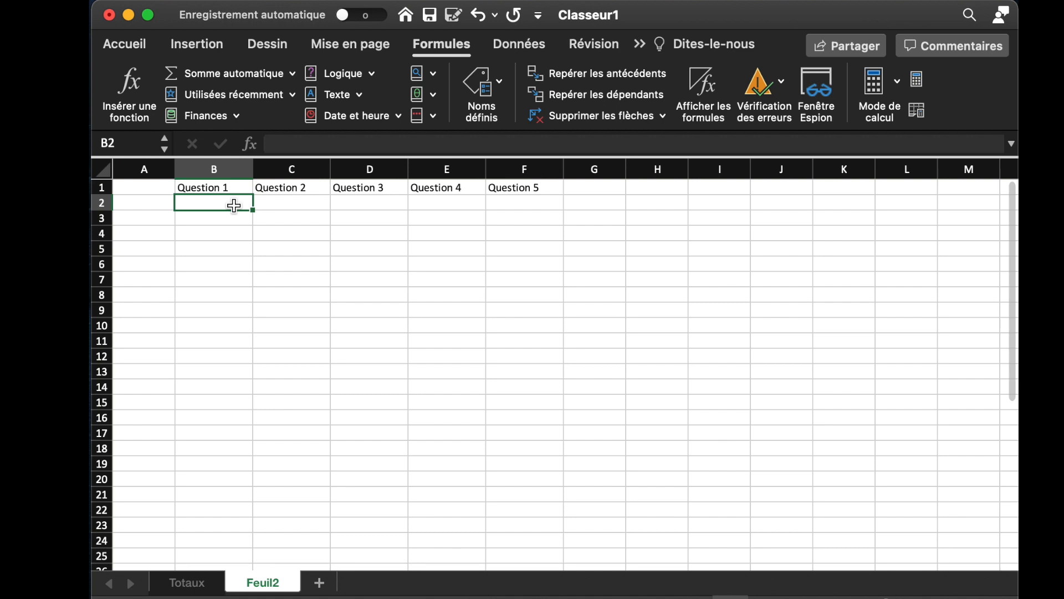
{"action": "type", "text": "4"}
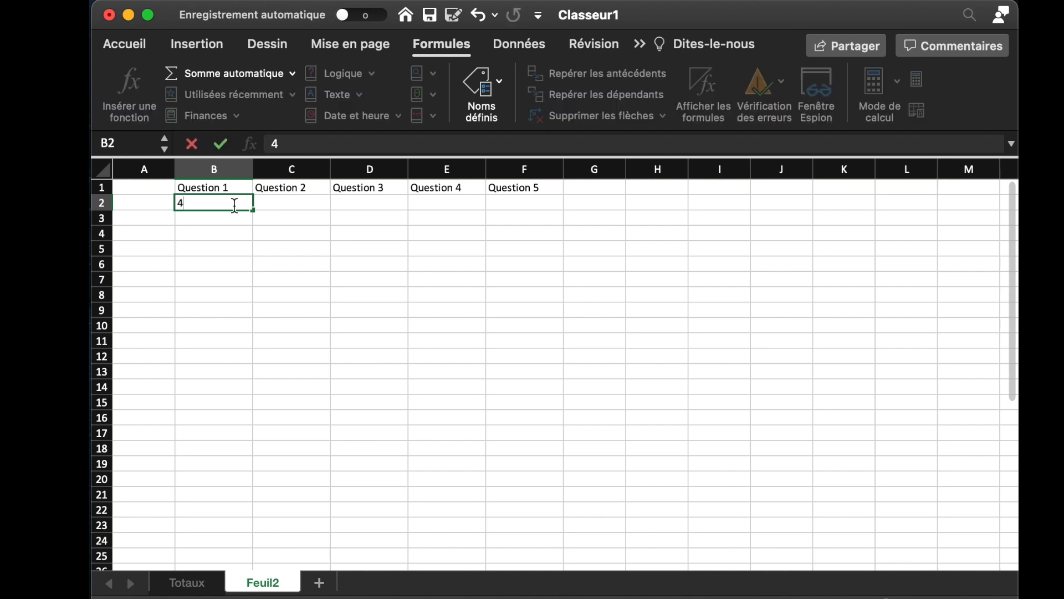
{"action": "key", "text": "Tab"}
{"action": "type", "text": "6"}
{"action": "key", "text": "Tab"}
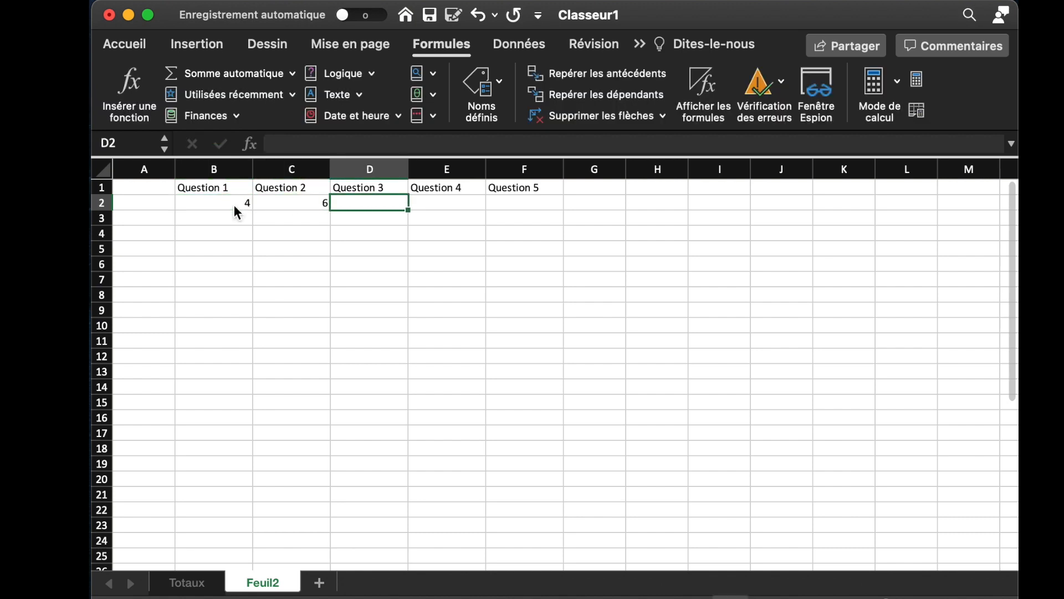
{"action": "type", "text": "3"}
{"action": "key", "text": "Tab"}
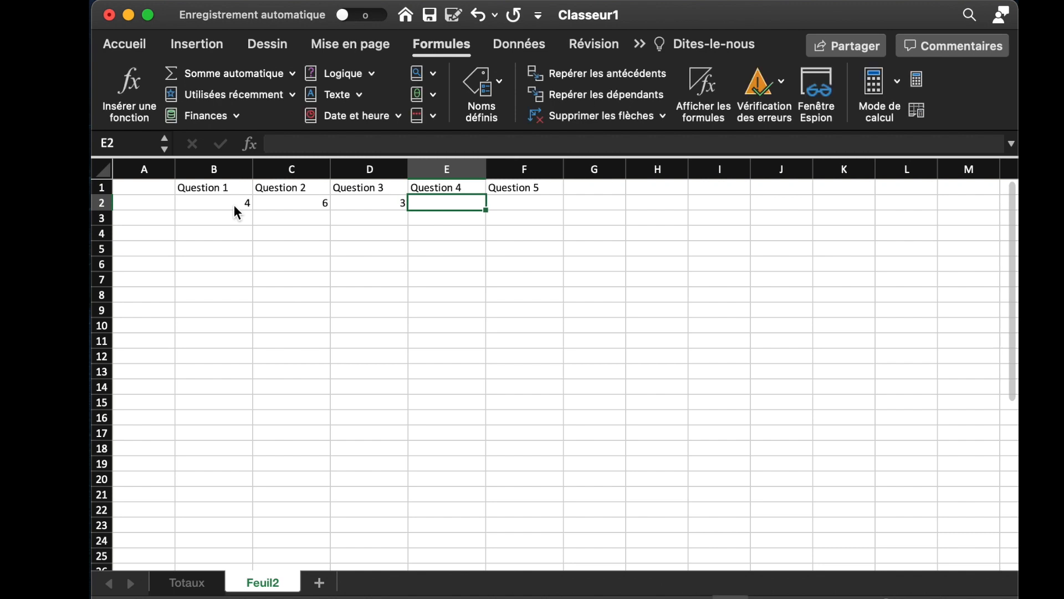
{"action": "type", "text": "4"}
{"action": "key", "text": "Tab"}
{"action": "type", "text": "3"}
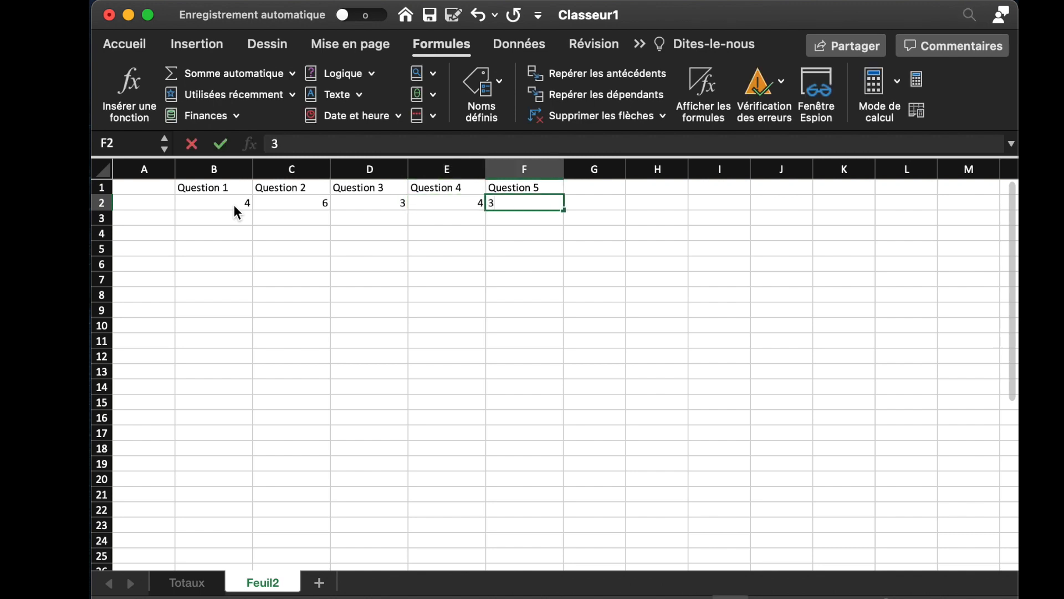
{"action": "key", "text": "Tab"}
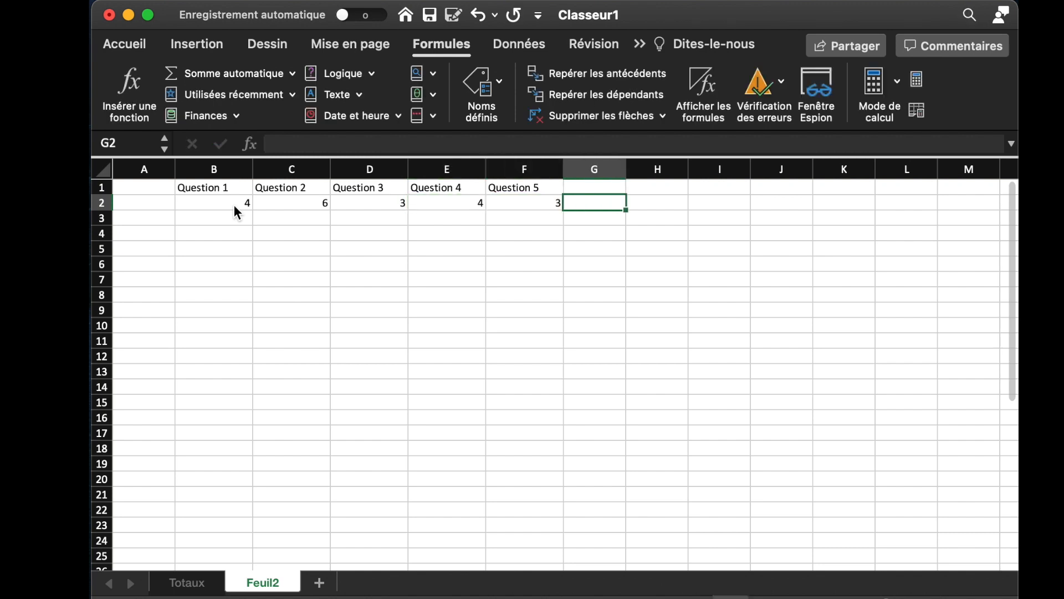
- Enter the header "Total" in G1 and sum the question points in G2 with =SOMME(B2:F2)
{"action": "key", "text": "Up"}
{"action": "type", "text": "Total"}
{"action": "key", "text": "Return"}
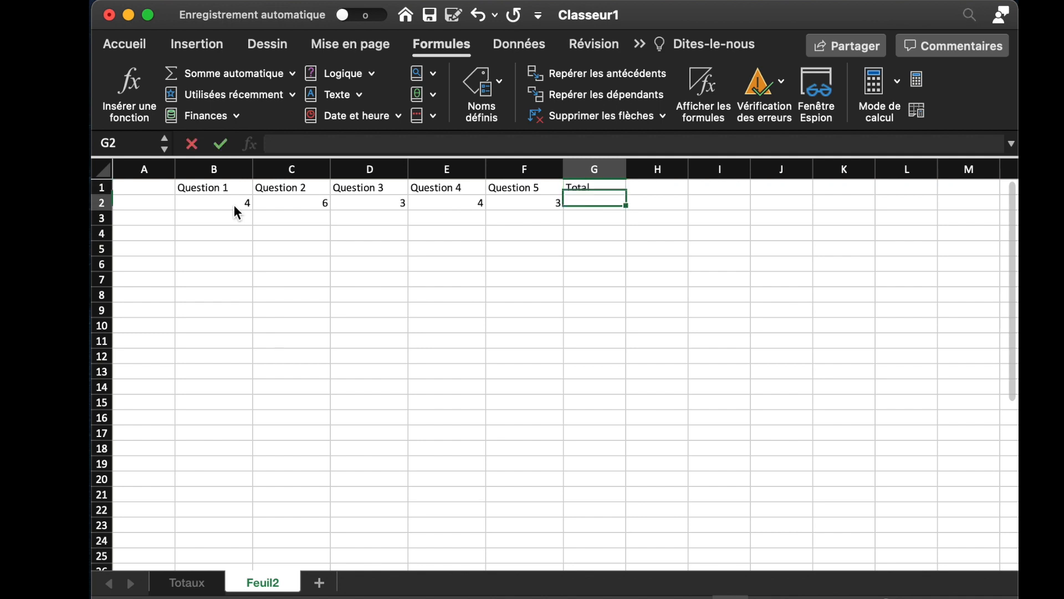
{"action": "type", "text": "="}
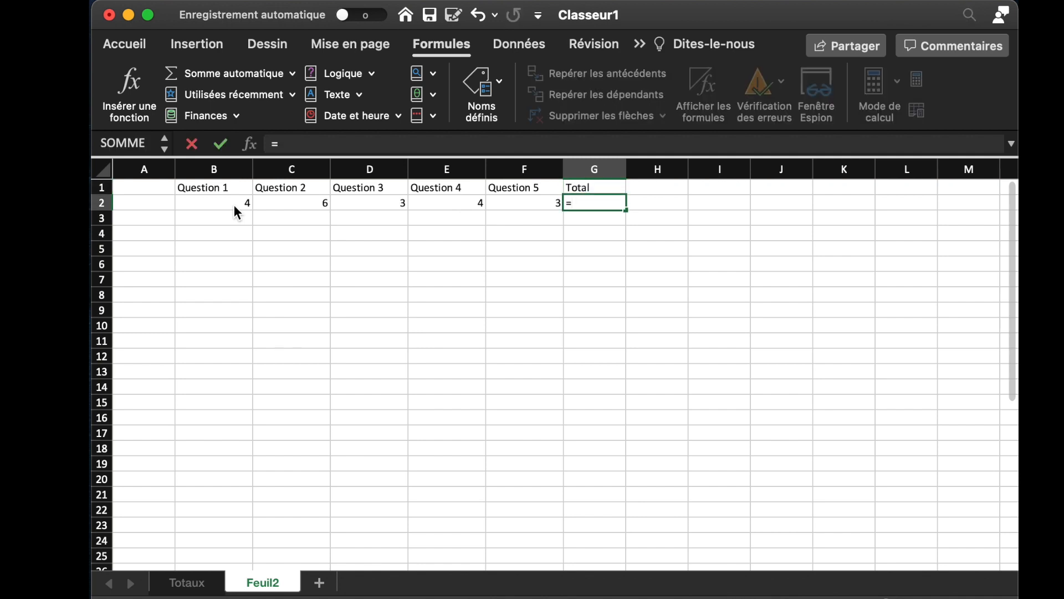
{"action": "type", "text": "SOMME"}
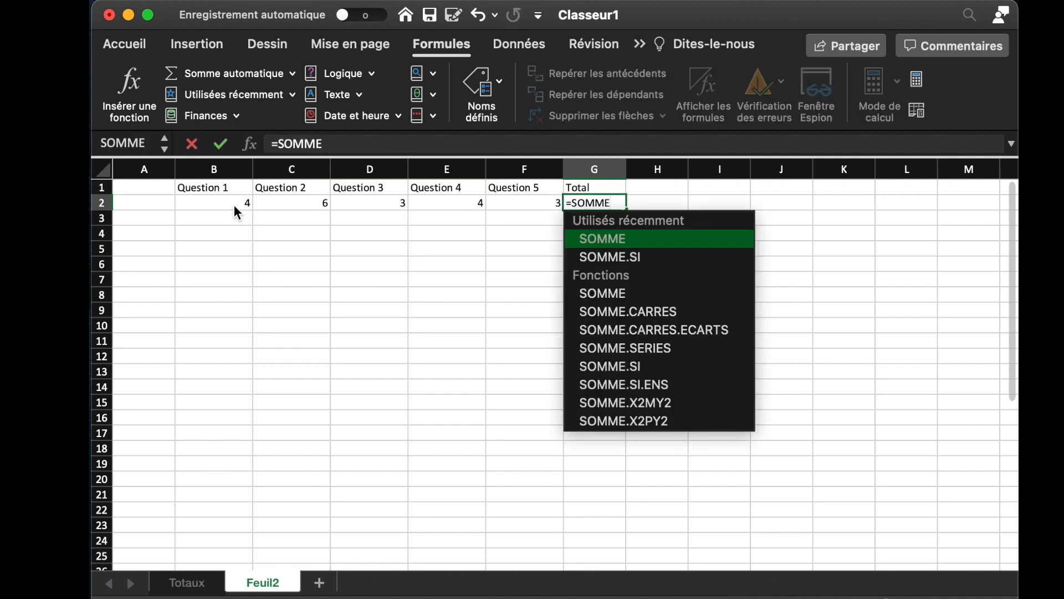
{"action": "type", "text": "("}
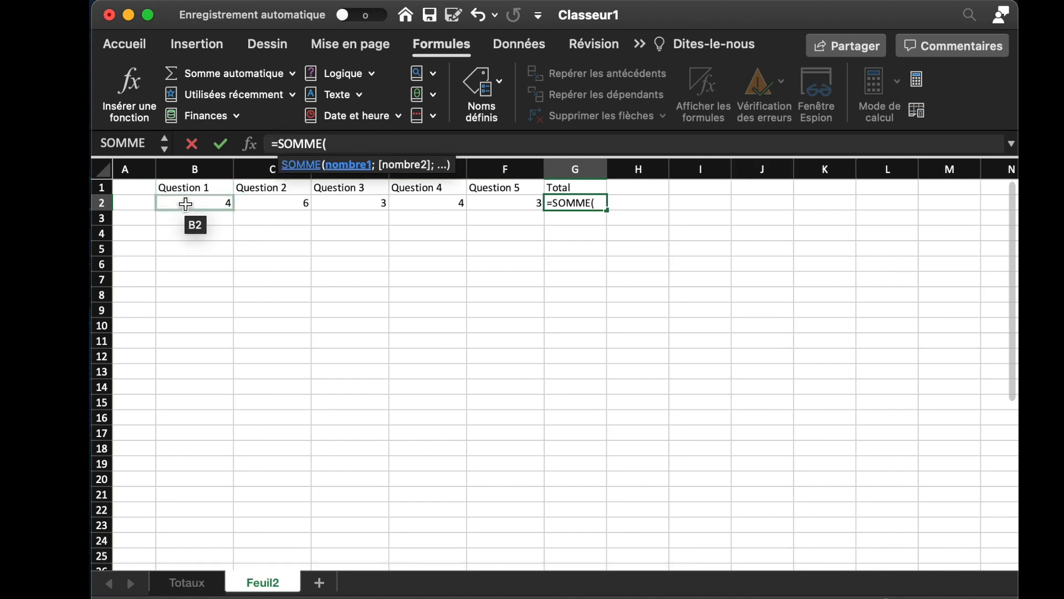
{"action": "left_click_drag", "start_coordinate": [186, 204], "coordinate": [493, 209]}
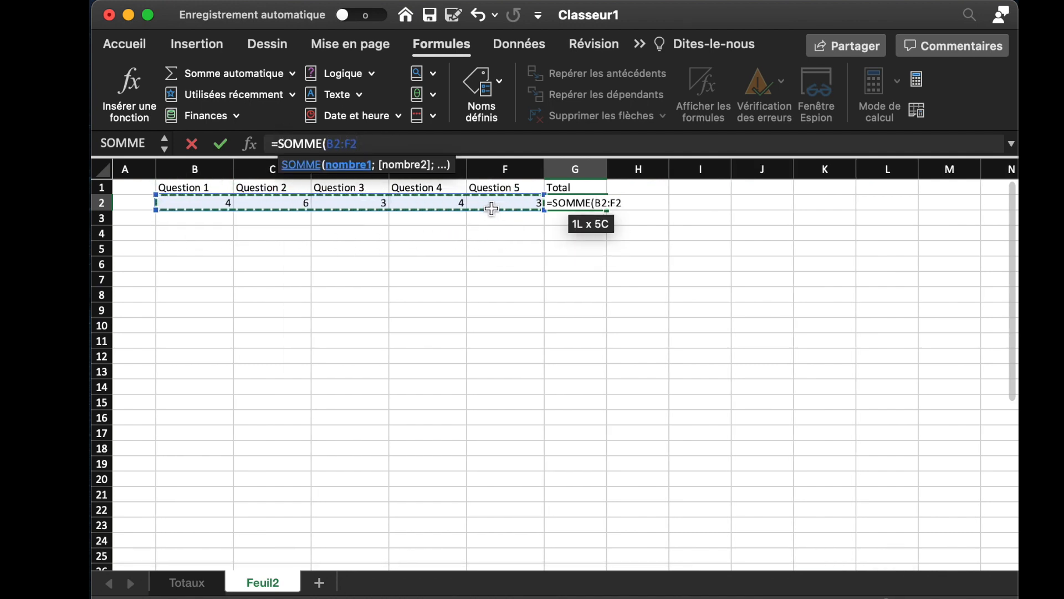
{"action": "key", "text": "Return"}
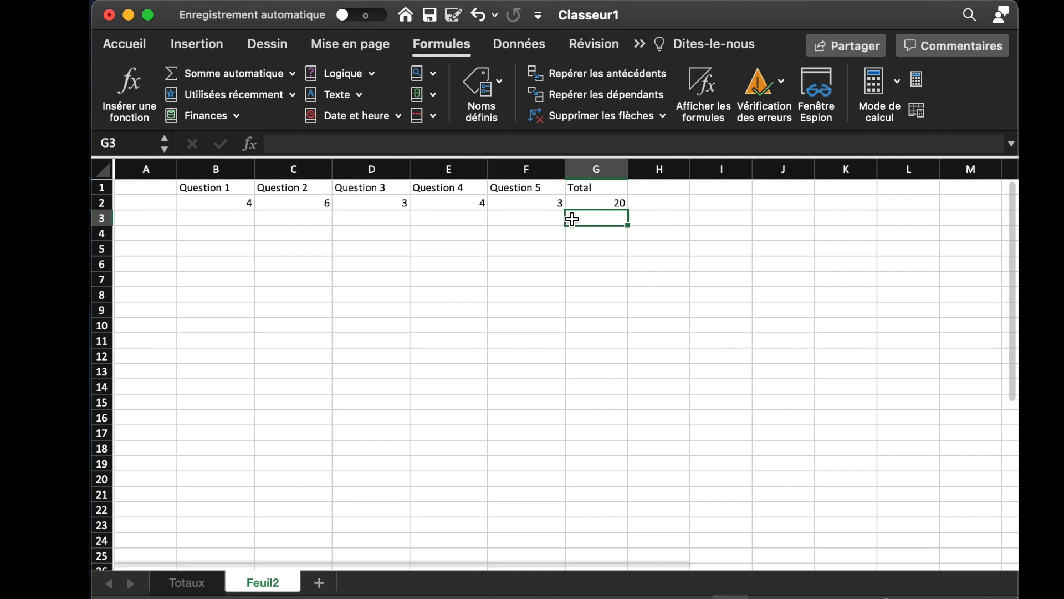
- Fill the student names from A3 downward with the formula =eleves
{"action": "left_click", "coordinate": [151, 219]}
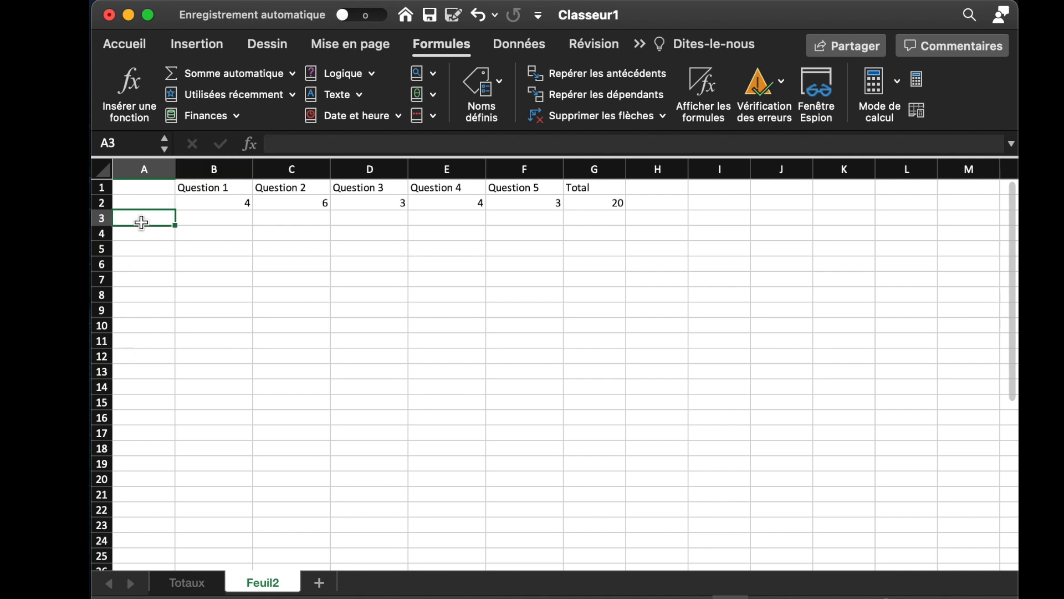
{"action": "type", "text": "elece"}
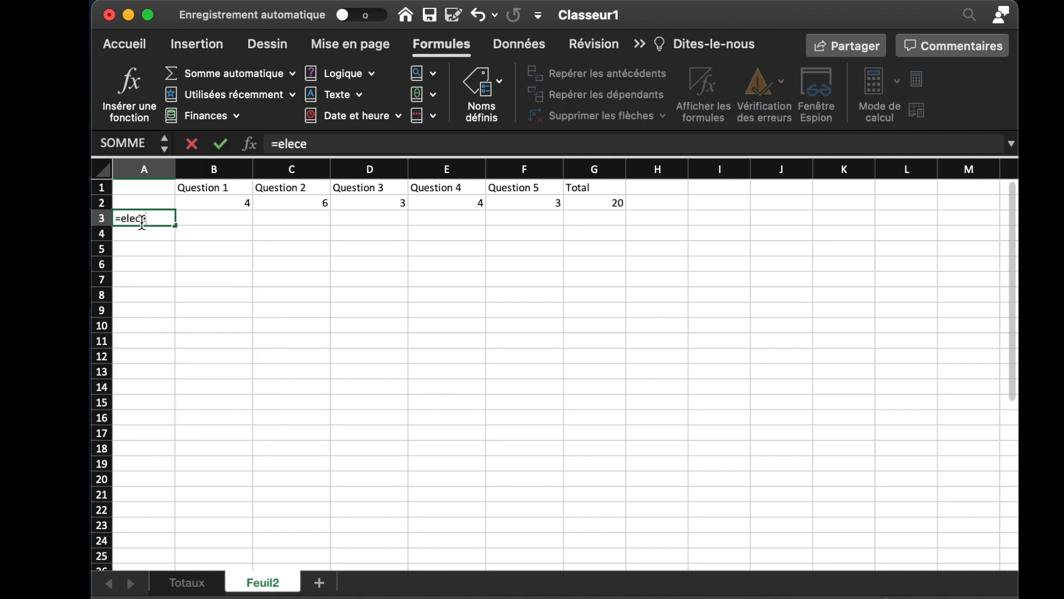
{"action": "key", "text": "BackSpace"}
{"action": "key", "text": "BackSpace"}
{"action": "type", "text": "ve"}
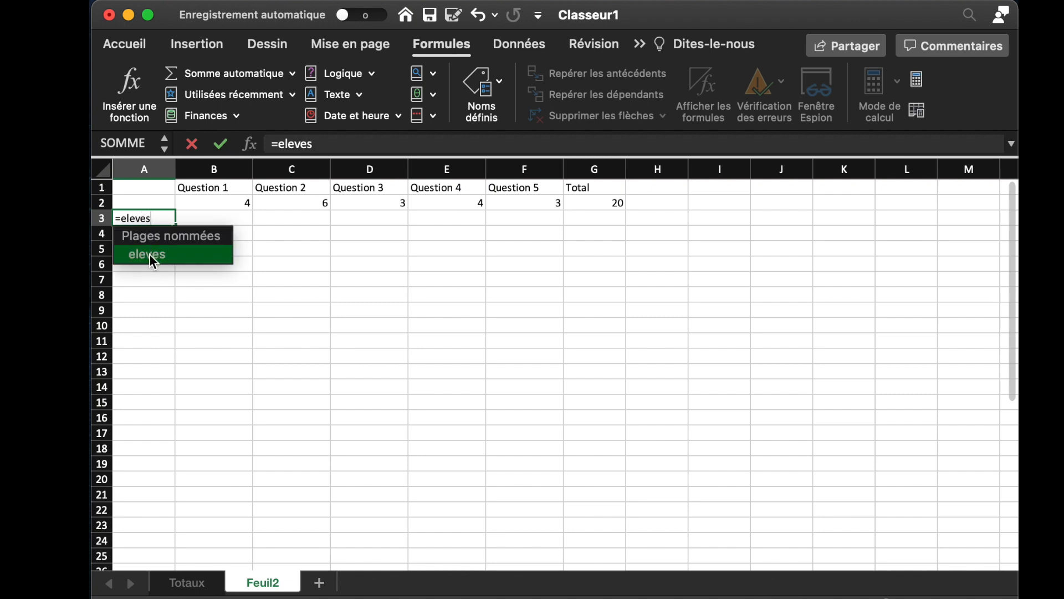
{"action": "type", "text": "s"}
{"action": "key", "text": "Return"}
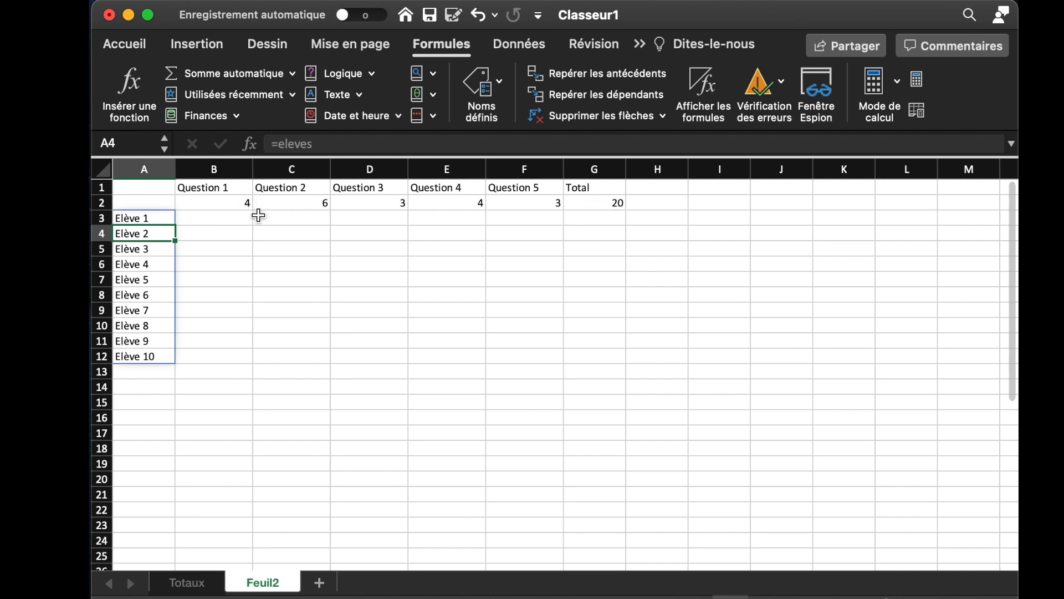
- Label the points row "maximum" in A2
{"action": "left_click", "coordinate": [155, 204]}
{"action": "type", "text": "max"}
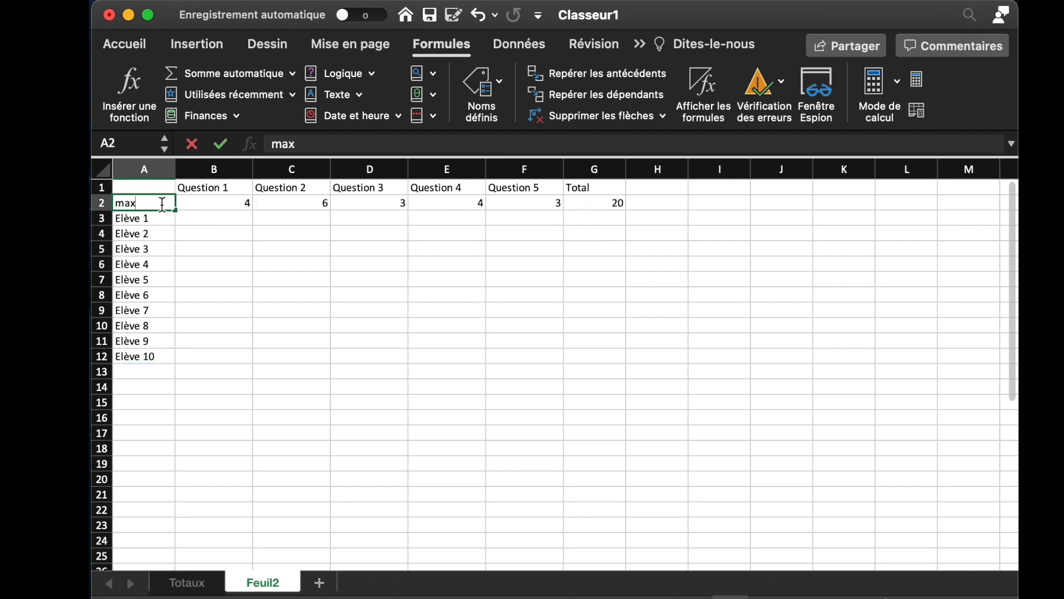
{"action": "type", "text": "imum"}
{"action": "key", "text": "Return"}
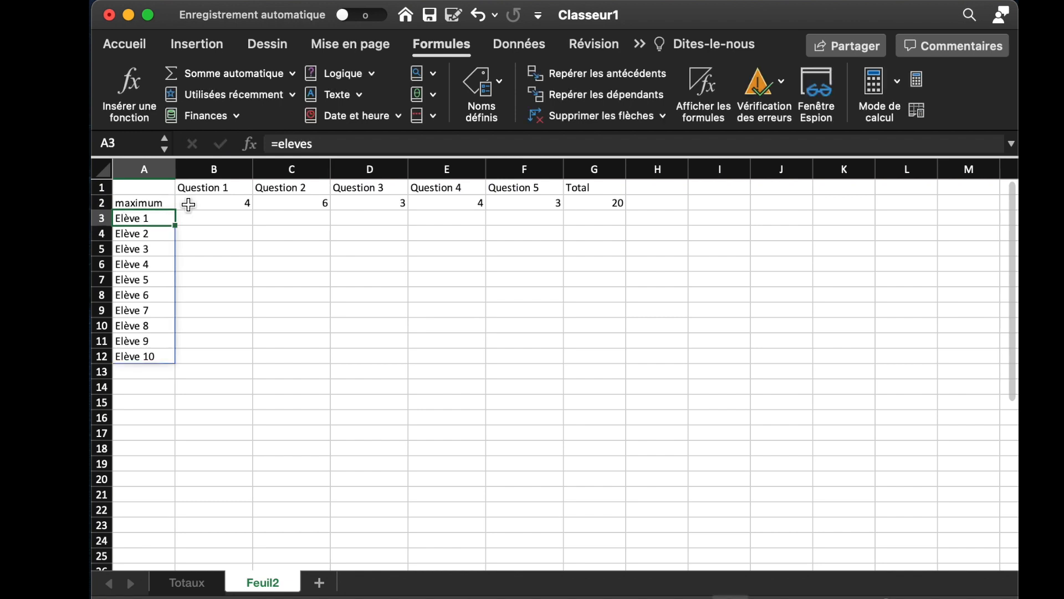
- Copy the total formula from G2 down to G12 for all students
{"action": "left_click", "coordinate": [616, 219]}
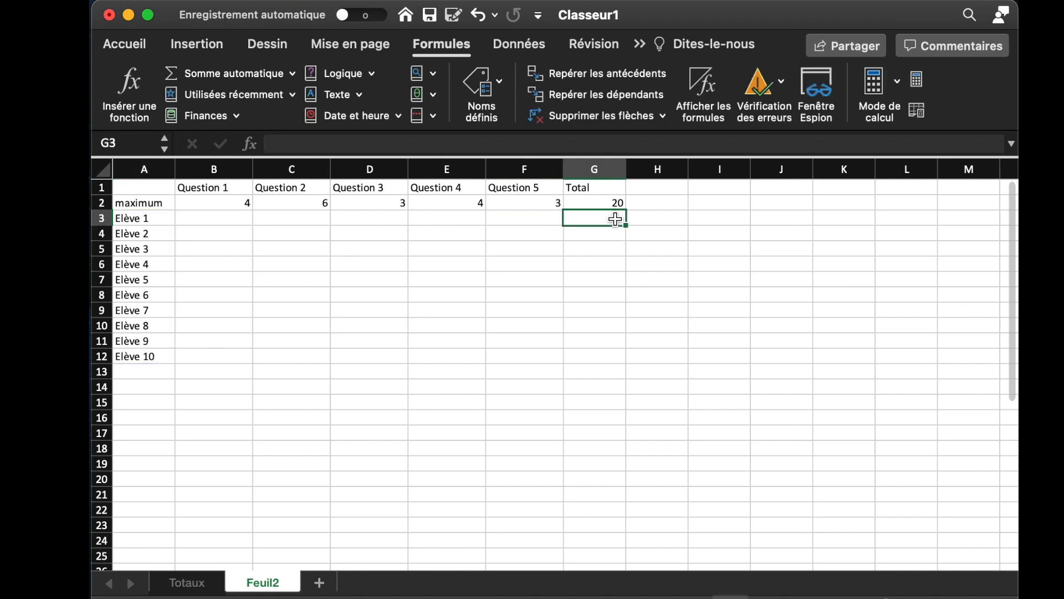
{"action": "type", "text": "="}
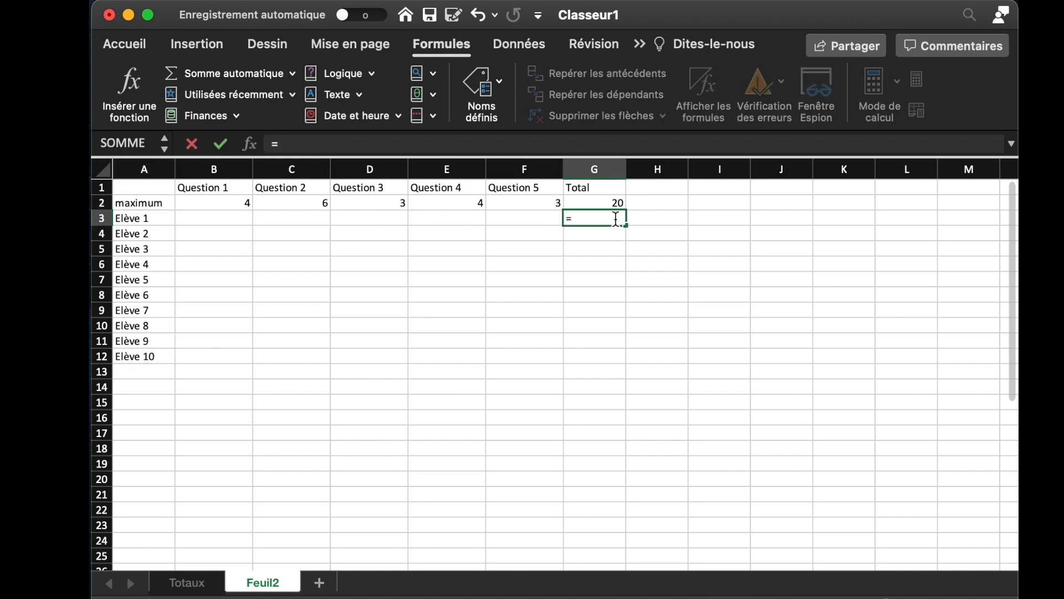
{"action": "key", "text": "BackSpace"}
{"action": "left_click", "coordinate": [613, 203]}
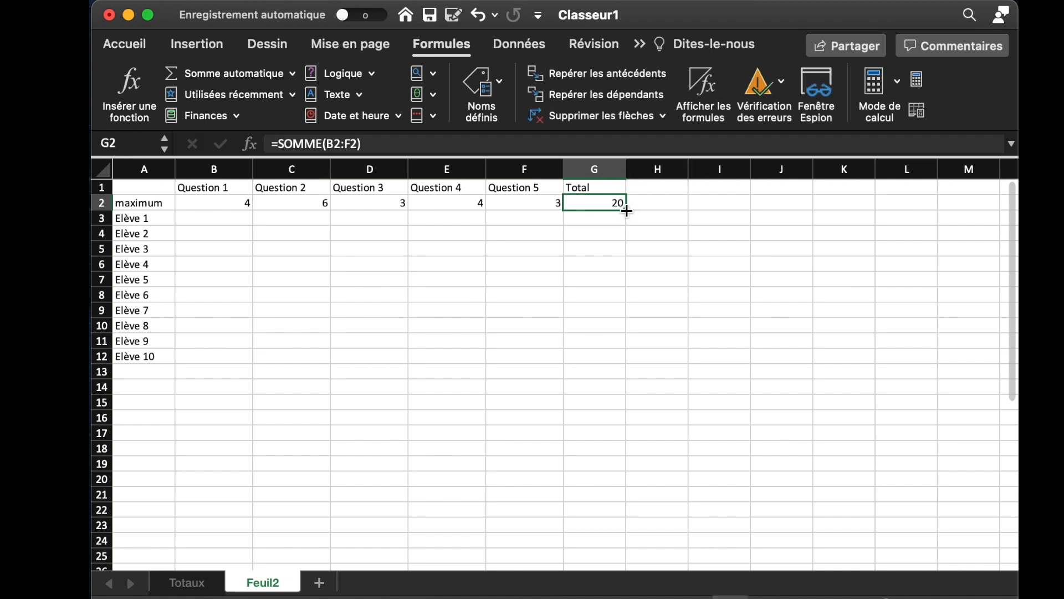
{"action": "left_click_drag", "start_coordinate": [627, 211], "coordinate": [602, 361]}
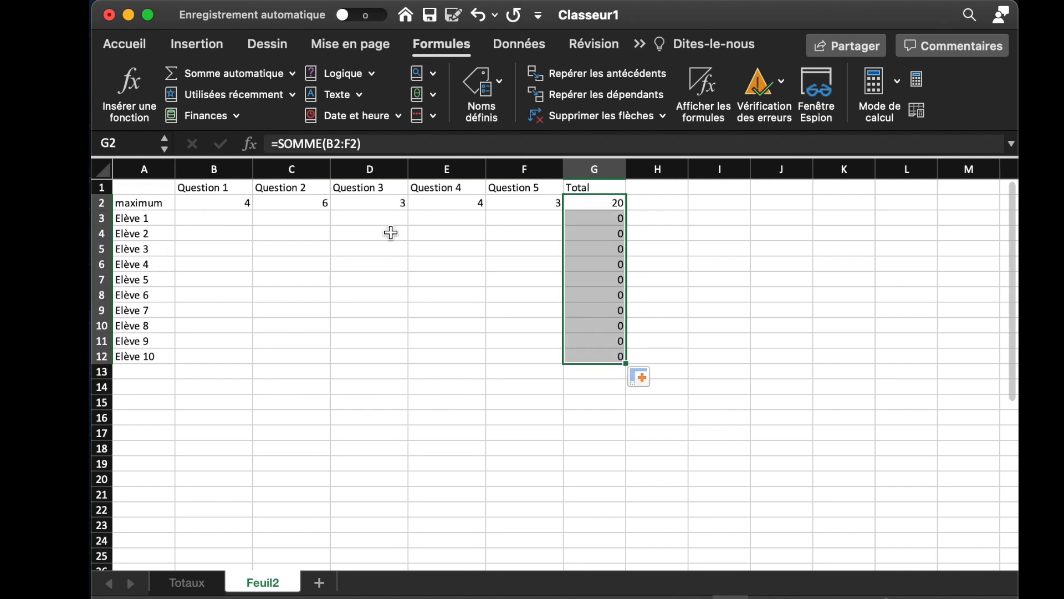
{"action": "left_click", "coordinate": [297, 255]}
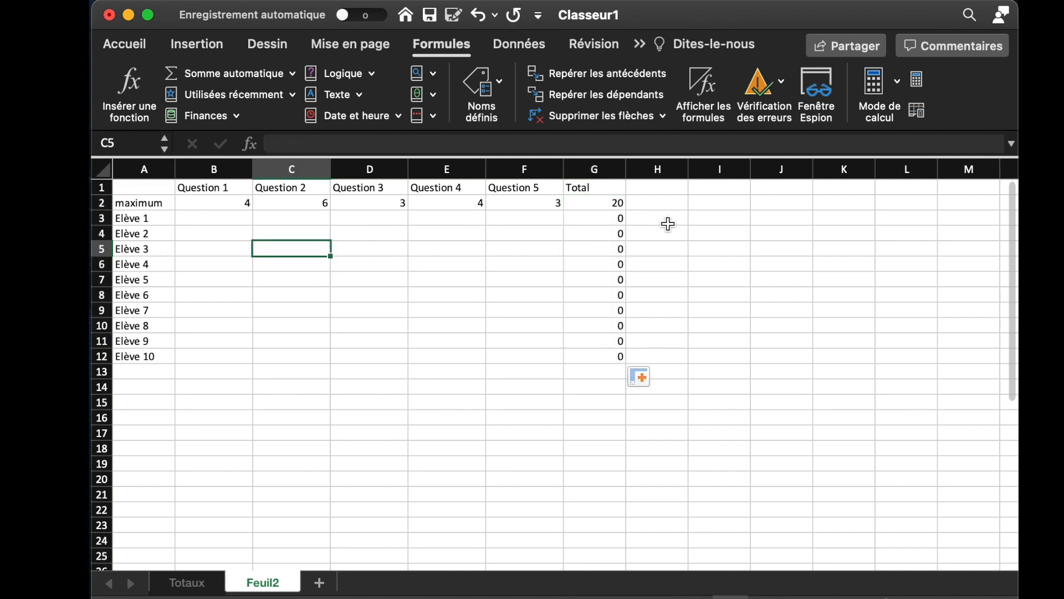
- Enter =G3/$G$2 in H3 and copy it down to H12 for every student
{"action": "left_click", "coordinate": [655, 220]}
{"action": "type", "text": "="}
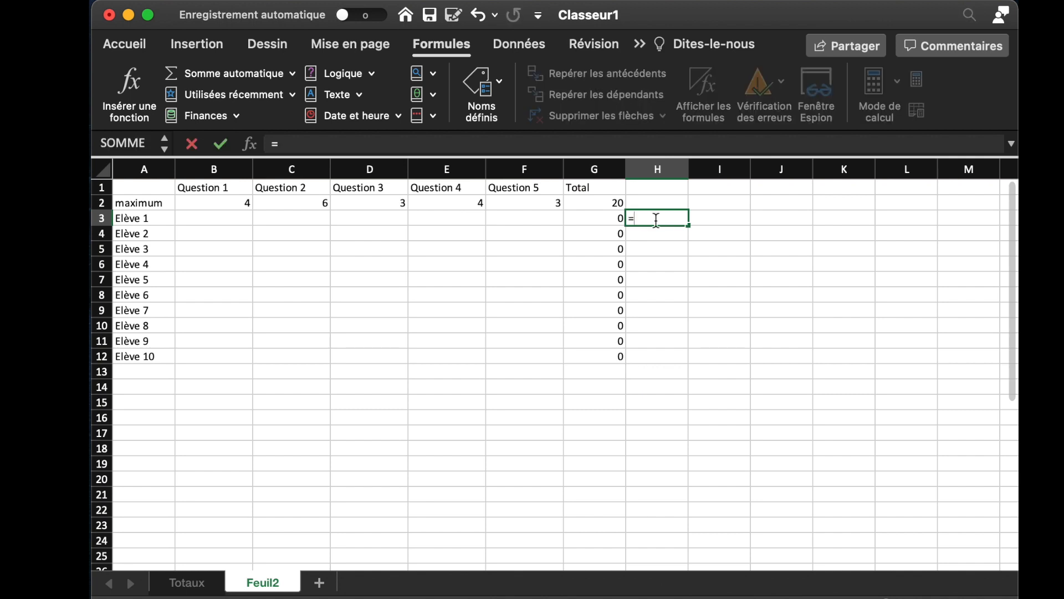
{"action": "left_click", "coordinate": [616, 220]}
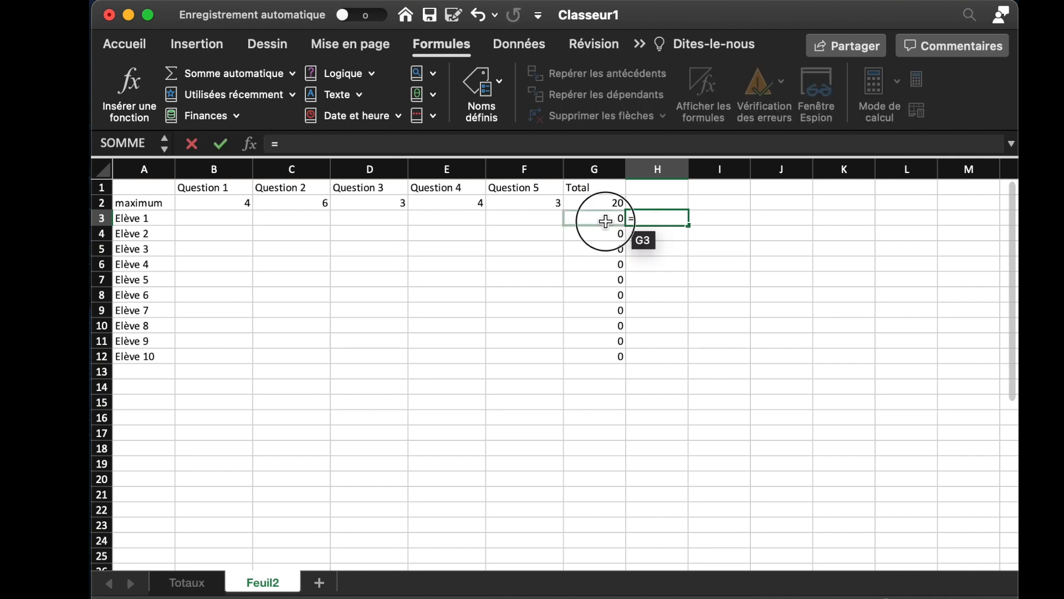
{"action": "type", "text": "/"}
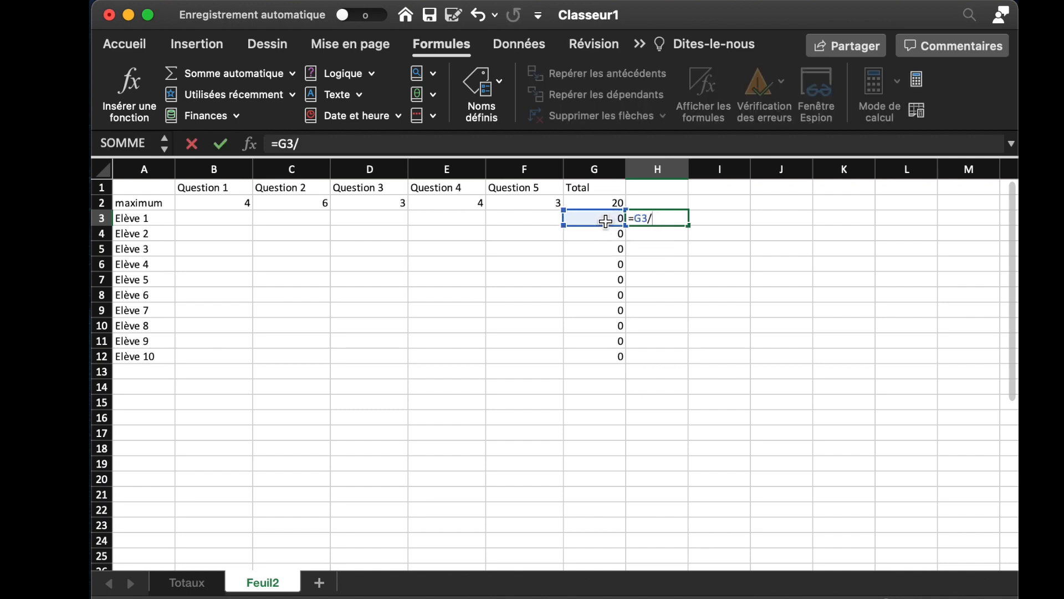
{"action": "left_click", "coordinate": [612, 203]}
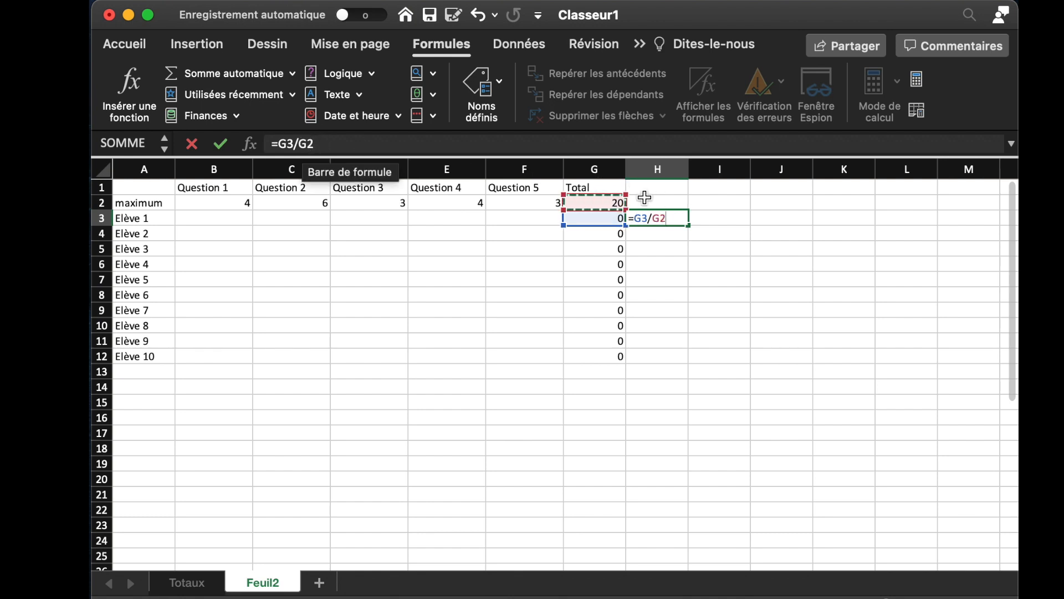
{"action": "left_click", "coordinate": [301, 144]}
{"action": "type", "text": "$G$"}
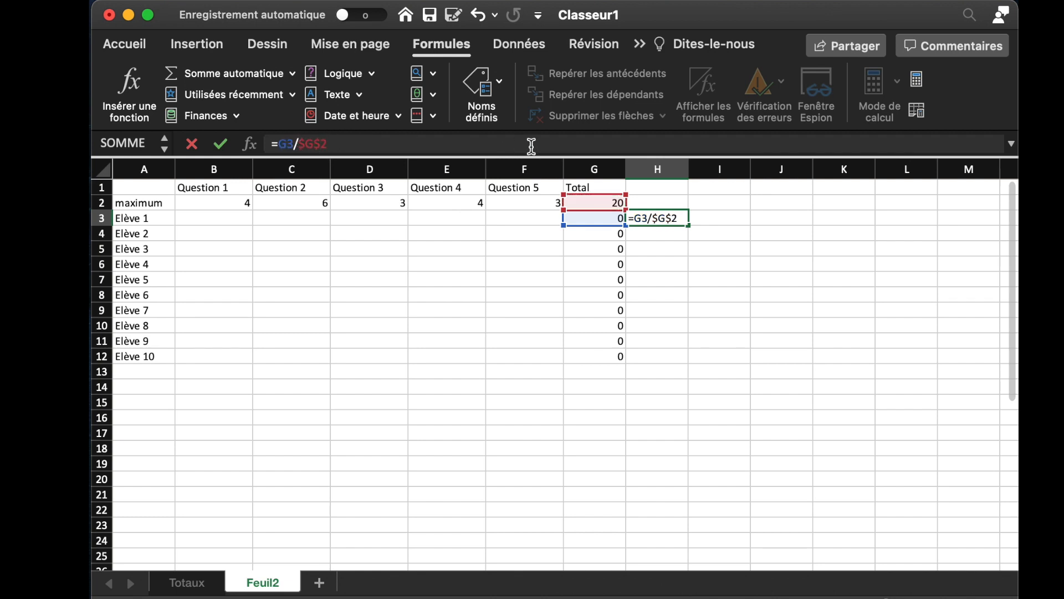
{"action": "key", "text": "Return"}
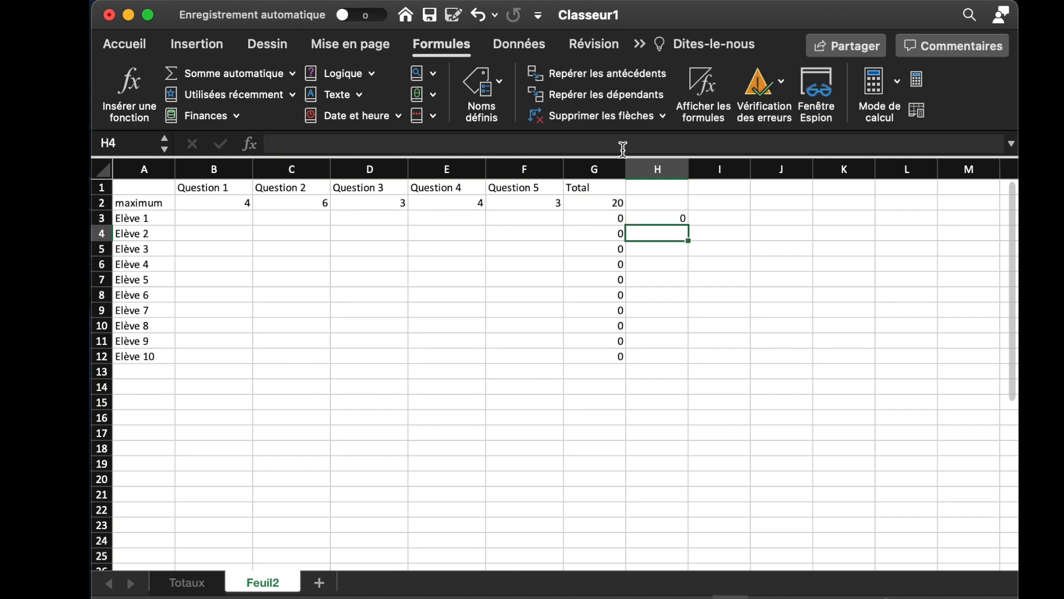
{"action": "left_click", "coordinate": [678, 220]}
{"action": "left_click_drag", "start_coordinate": [689, 226], "coordinate": [685, 359]}
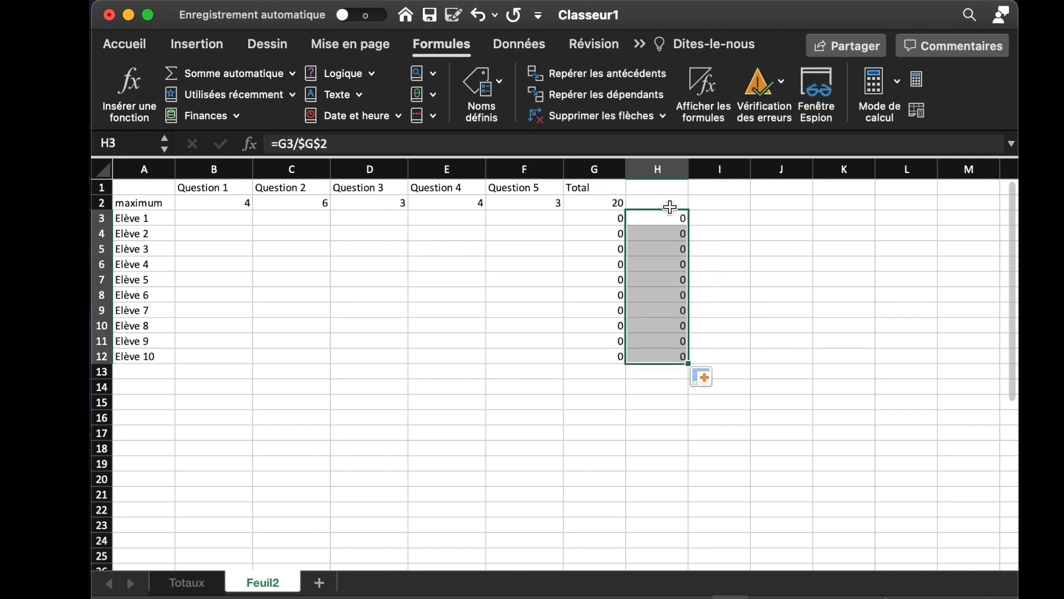
- Format the ratio cells H3 to H12 as percentages with two decimals
{"action": "right_click", "coordinate": [668, 271]}
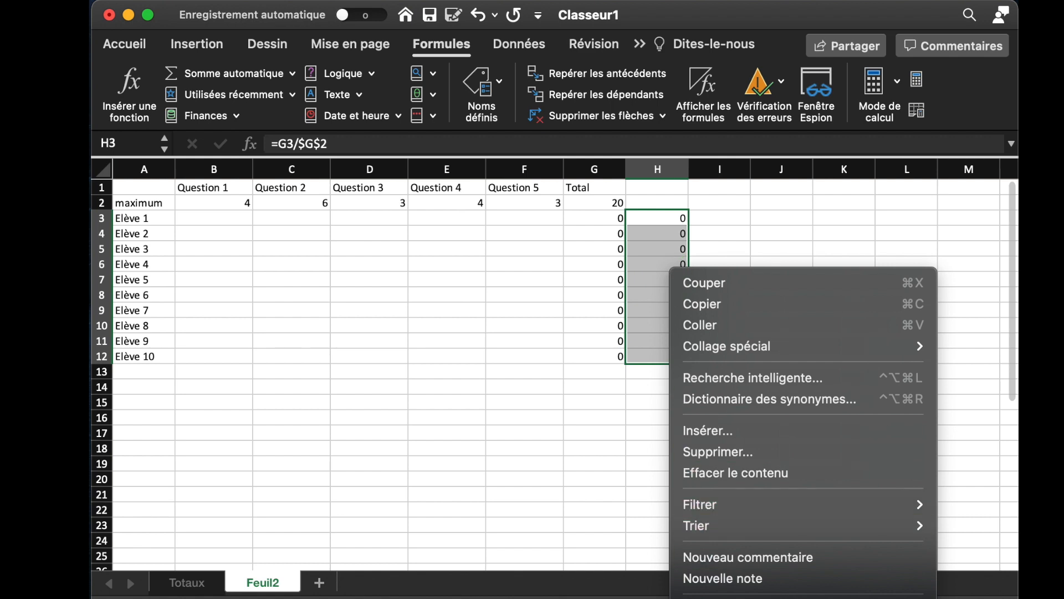
{"action": "key", "text": "Escape"}
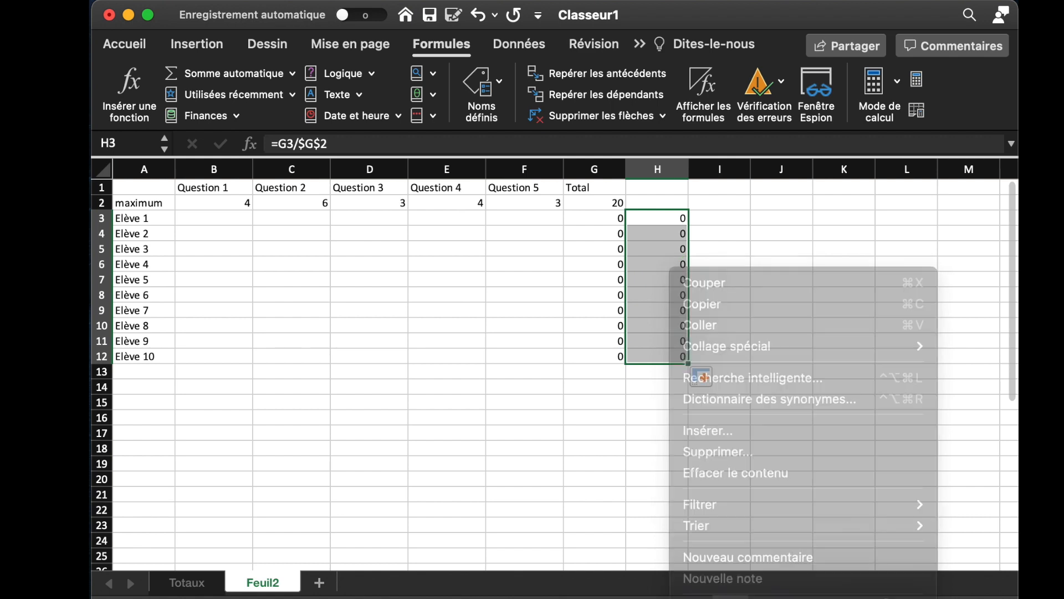
{"action": "key", "text": "super+1"}
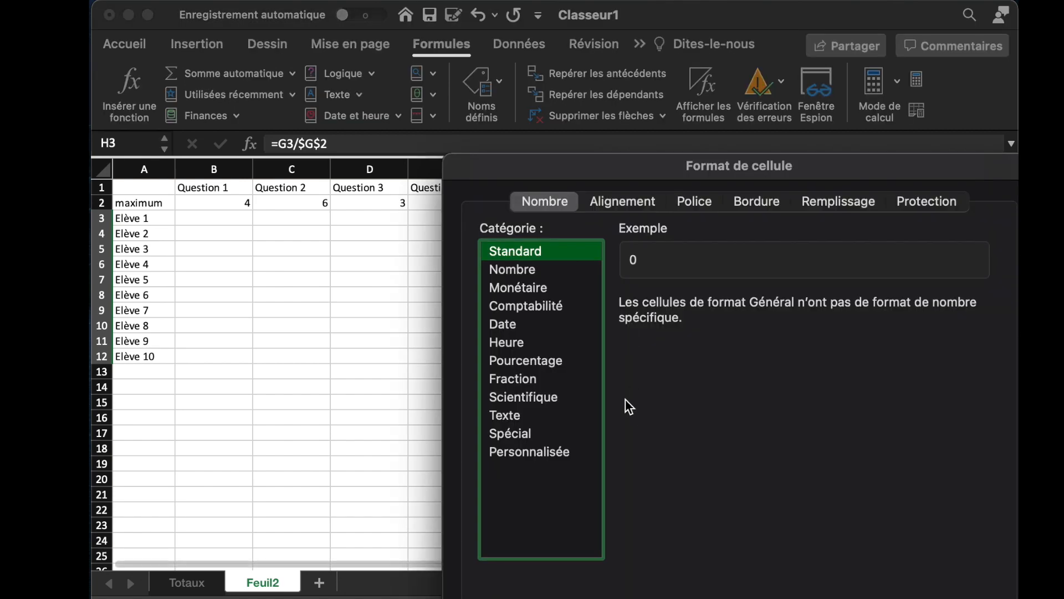
{"action": "left_click", "coordinate": [512, 360]}
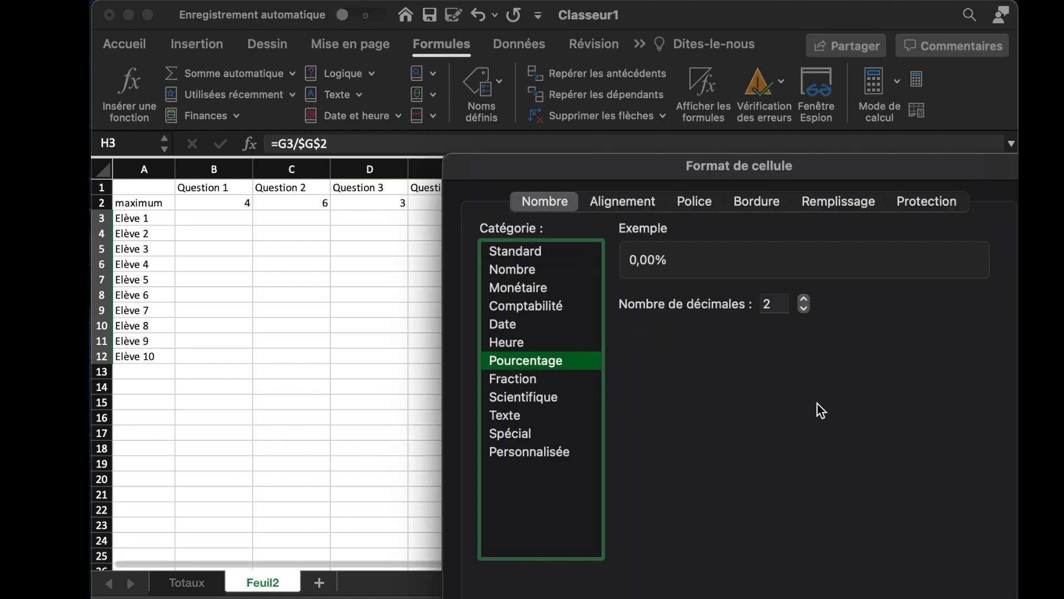
{"action": "left_click_drag", "start_coordinate": [776, 159], "coordinate": [646, 18]}
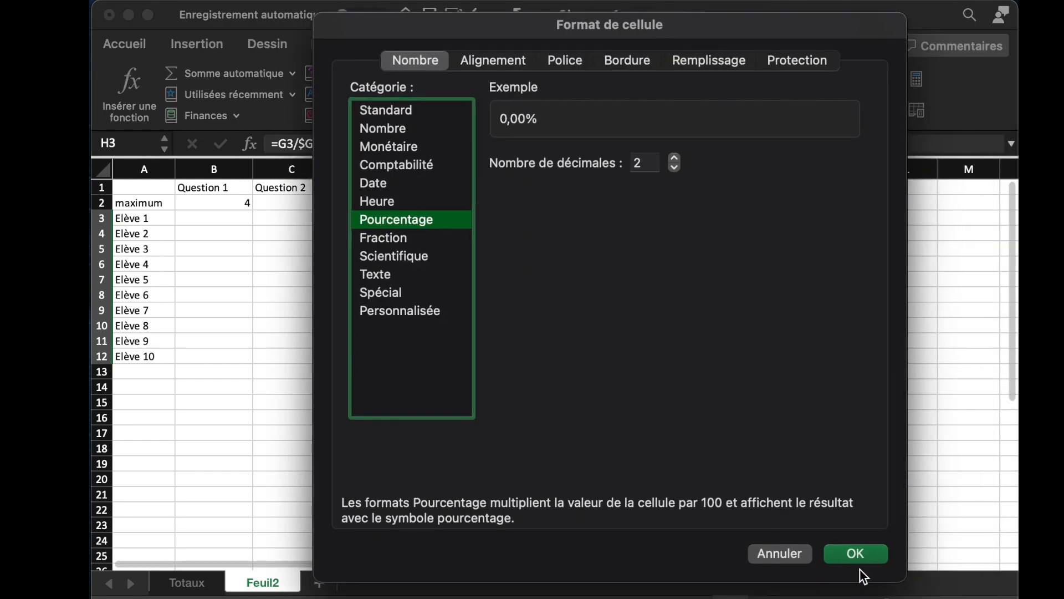
{"action": "left_click", "coordinate": [867, 555]}
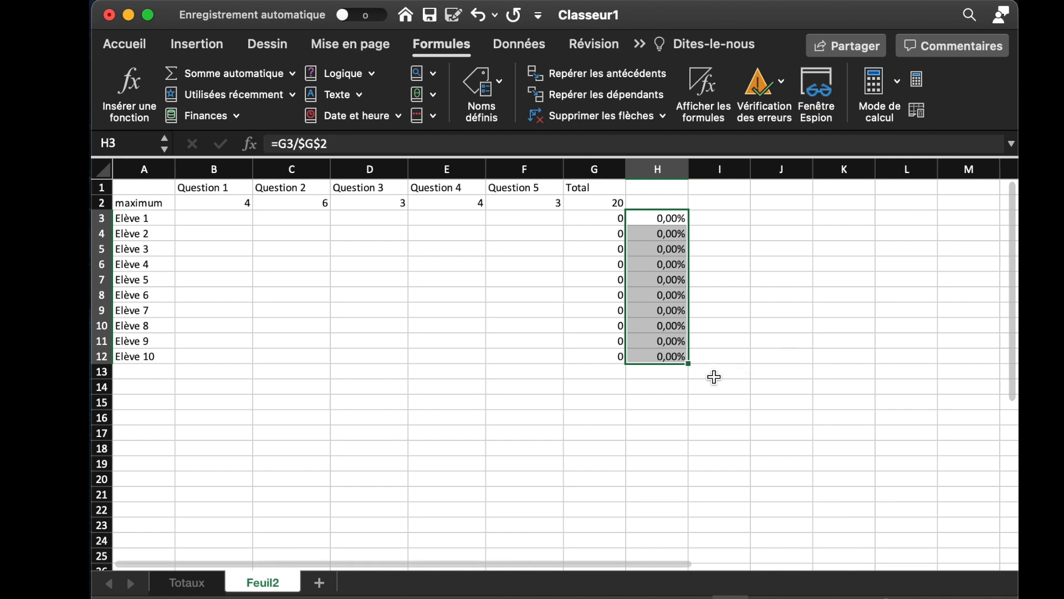
{"action": "left_click", "coordinate": [578, 449]}
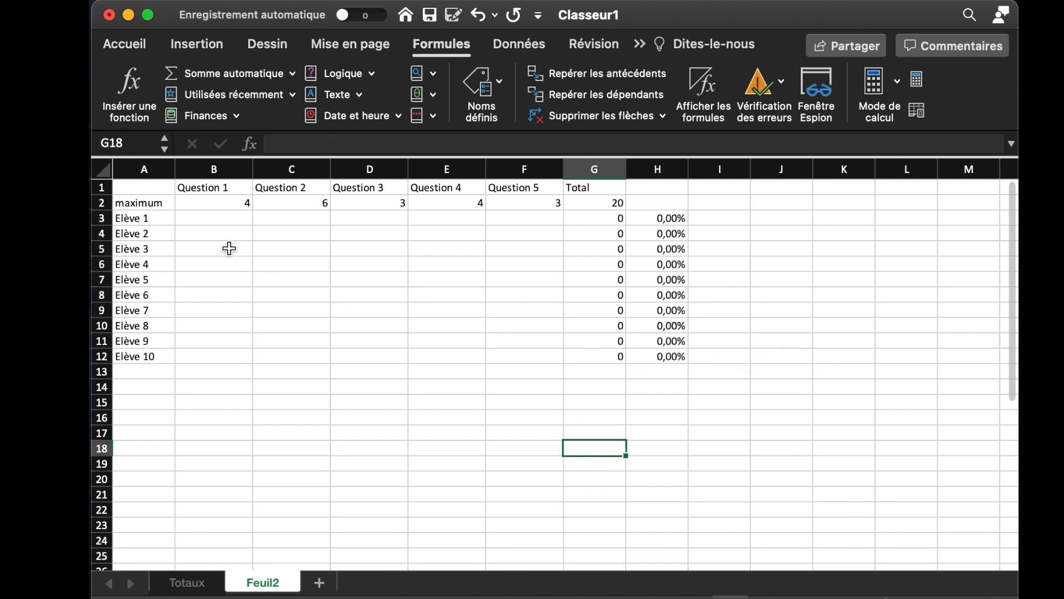
- Enter trial scores 3, 4, é, 3 and 3 for Elève 1 in B3 to F3
{"action": "left_click", "coordinate": [216, 220]}
{"action": "type", "text": "3"}
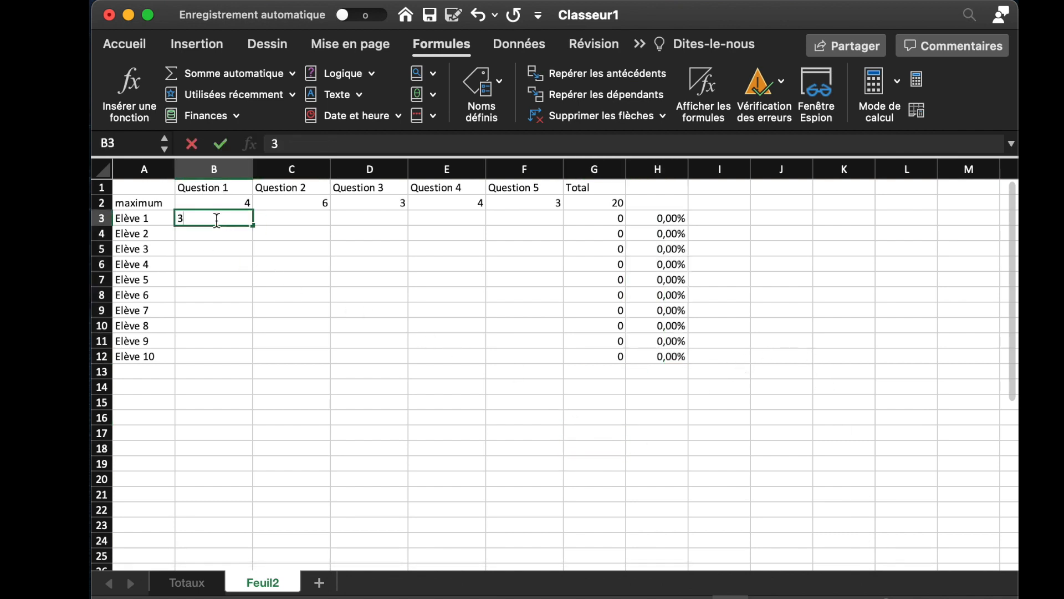
{"action": "key", "text": "Tab"}
{"action": "type", "text": "4"}
{"action": "key", "text": "Tab"}
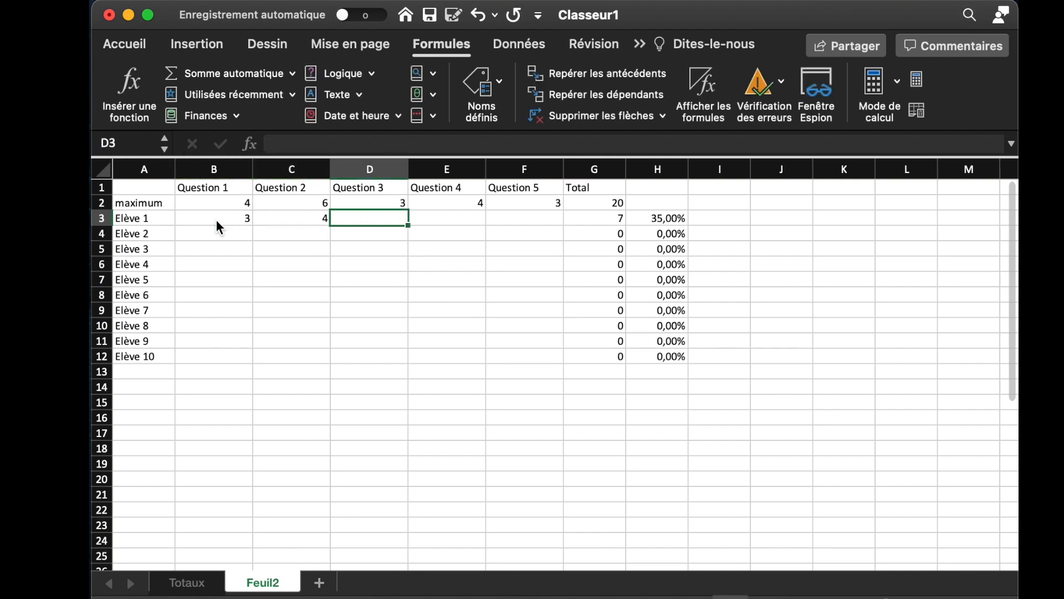
{"action": "type", "text": "é"}
{"action": "key", "text": "Tab"}
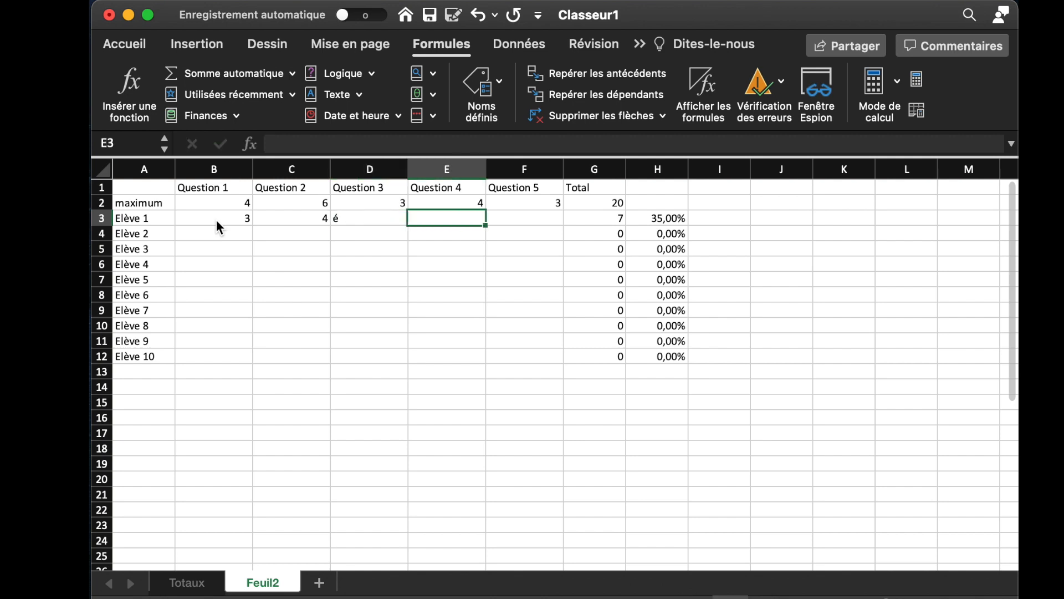
{"action": "type", "text": "3"}
{"action": "key", "text": "Tab"}
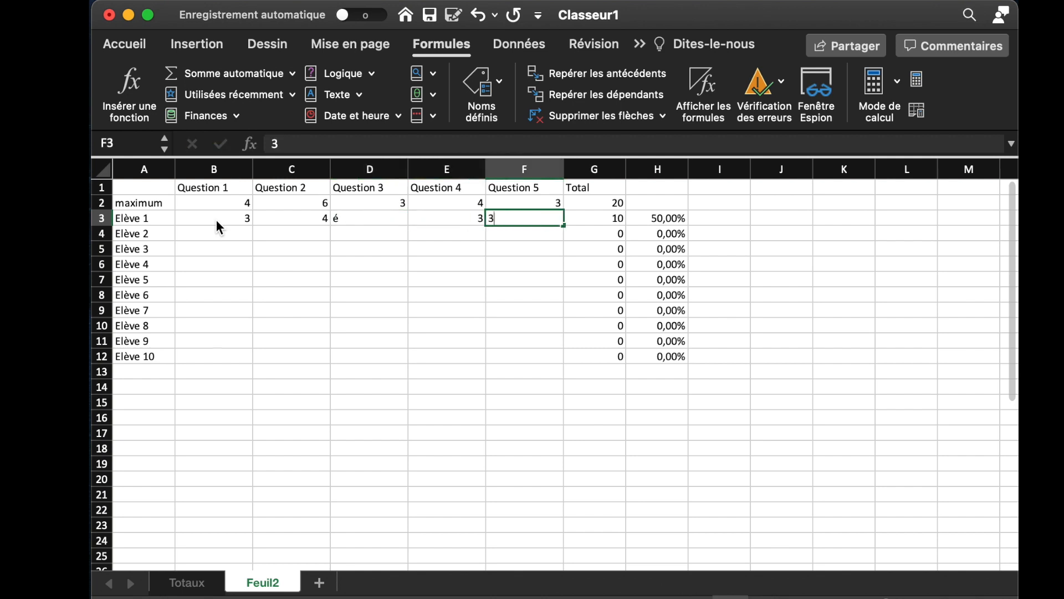
{"action": "type", "text": "3"}
{"action": "key", "text": "Tab"}
- Replace the mistyped Question 3 score of Elève 1 in D3 with 2
{"action": "key", "text": "shift+Tab"}
{"action": "key", "text": "Tab"}
{"action": "key", "text": "Tab"}
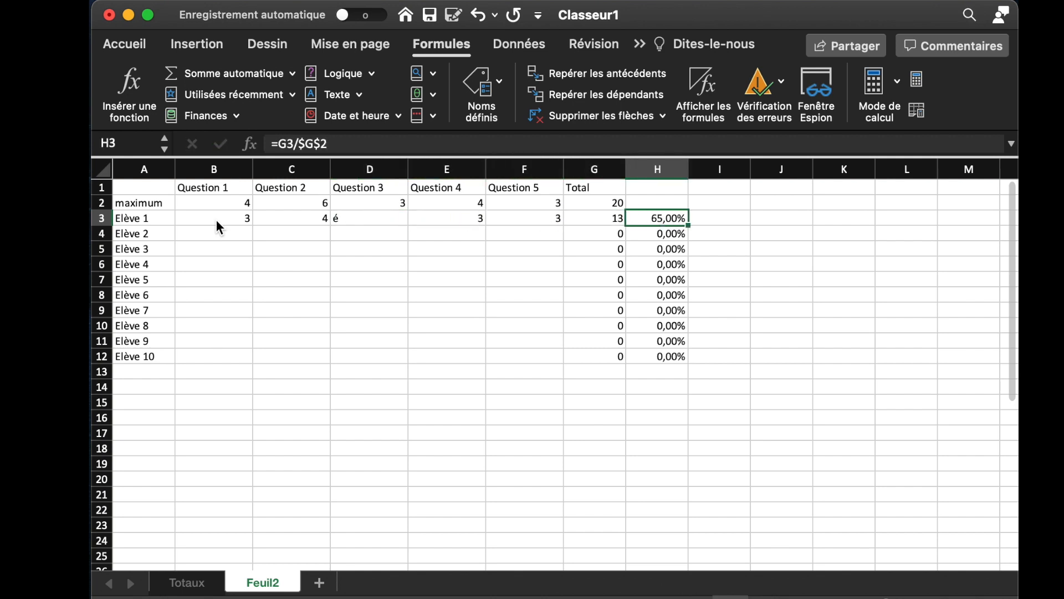
{"action": "key", "text": "shift+Tab"}
{"action": "key", "text": "shift+Tab"}
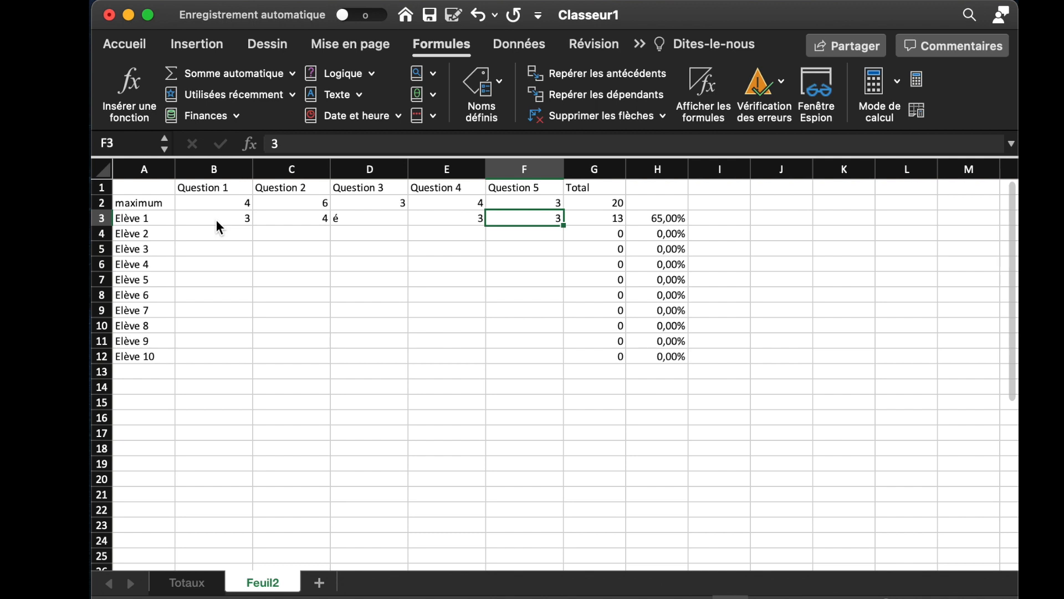
{"action": "key", "text": "shift+Left"}
{"action": "key", "text": "shift+Left"}
{"action": "key", "text": "shift+Left"}
{"action": "key", "text": "shift+Left"}
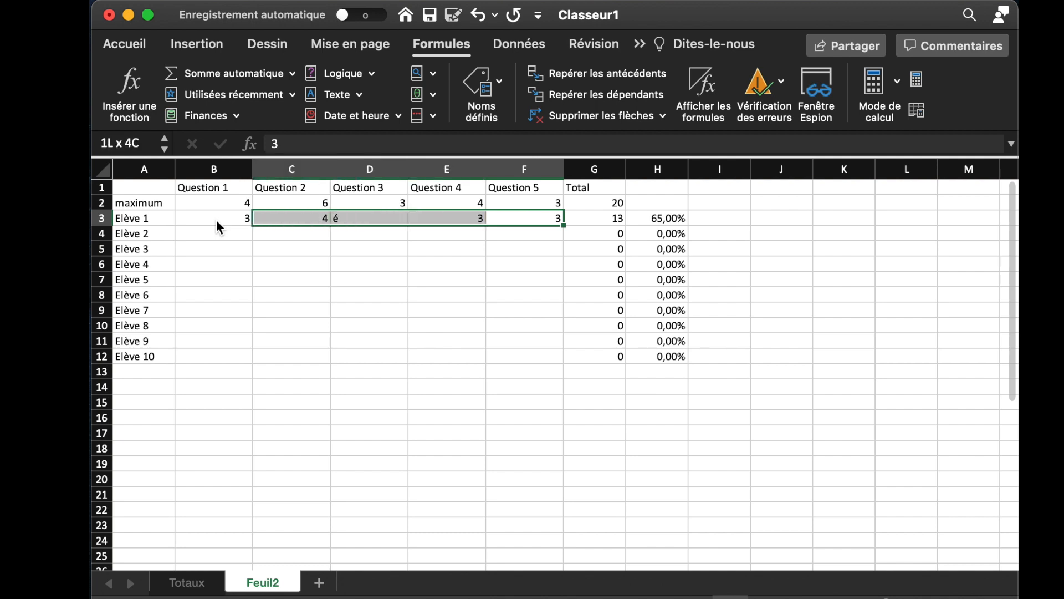
{"action": "key", "text": "Right"}
{"action": "key", "text": "Left"}
{"action": "key", "text": "Left"}
{"action": "key", "text": "Left"}
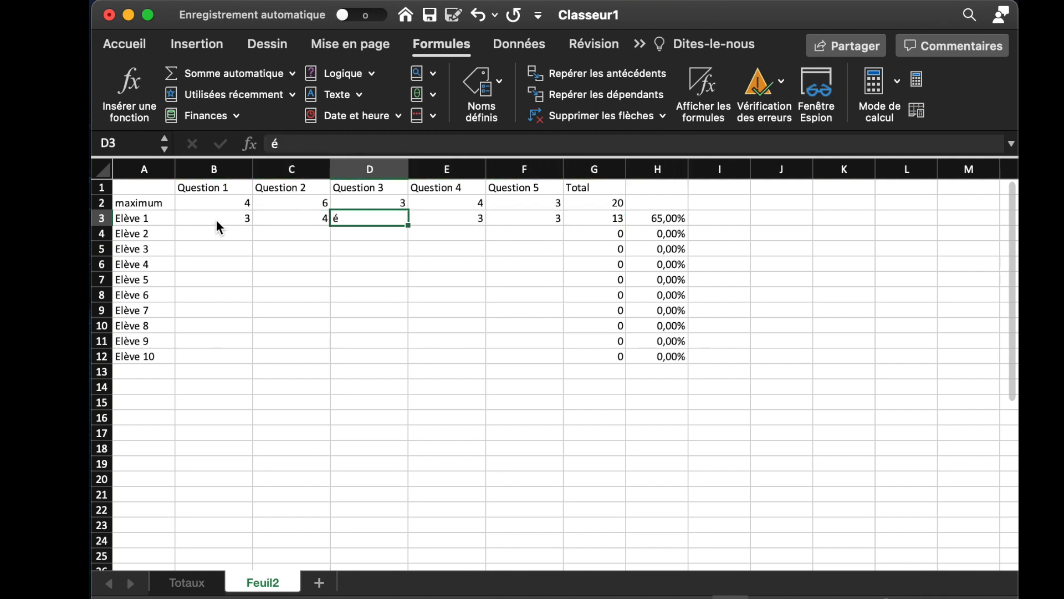
{"action": "type", "text": "2"}
{"action": "key", "text": "Return"}
- Clear Elève 1's trial scores from B3 to F3, keeping the total and percentage formulas
{"action": "key", "text": "Up"}
{"action": "key", "text": "Left"}
{"action": "key", "text": "Left"}
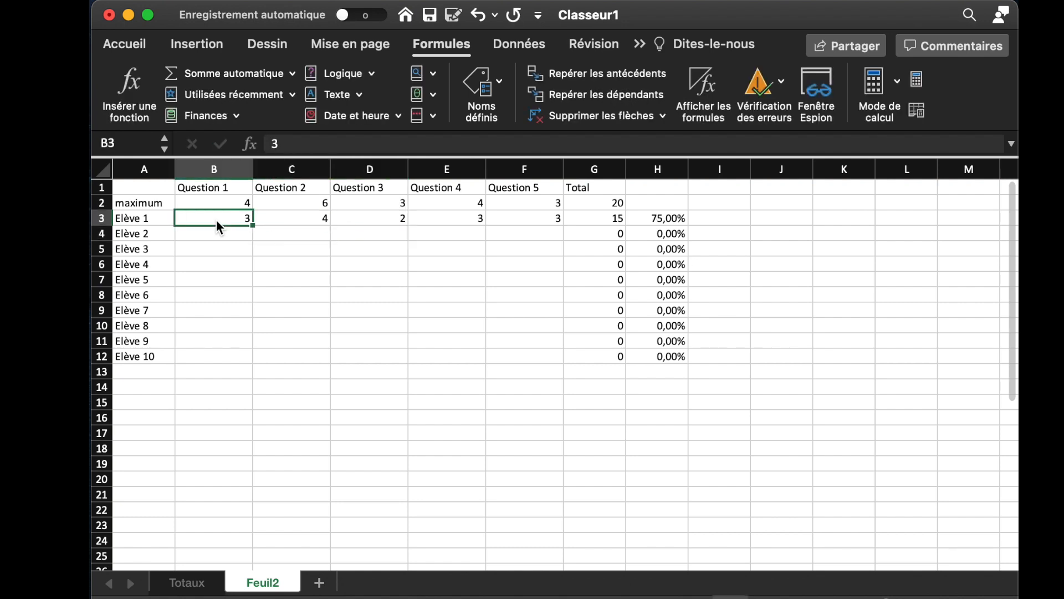
{"action": "key", "text": "shift+Right"}
{"action": "key", "text": "shift+Right"}
{"action": "key", "text": "shift+Right"}
{"action": "key", "text": "shift+Right"}
{"action": "key", "text": "shift+Right"}
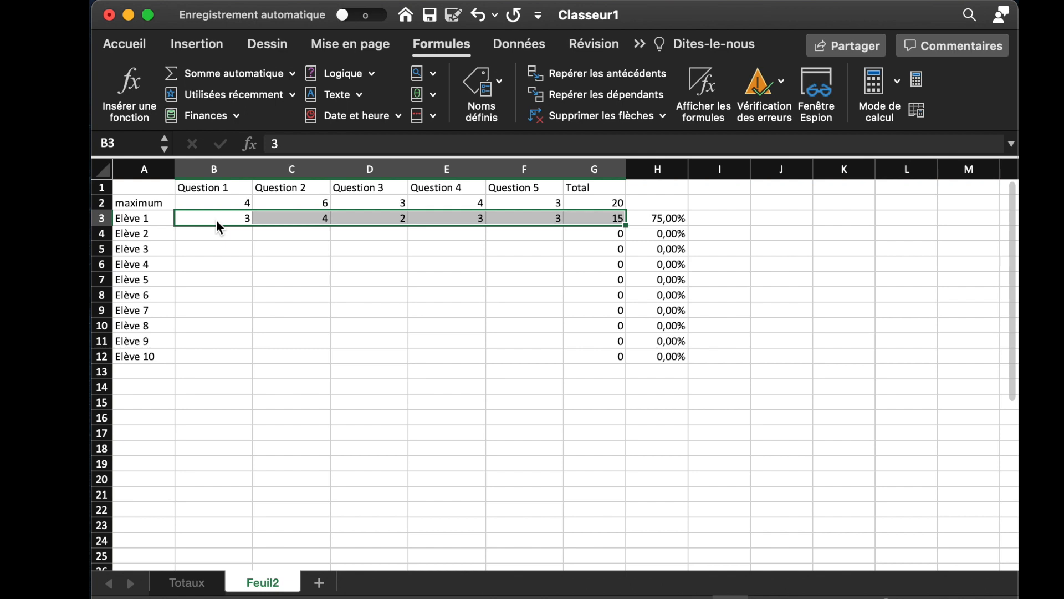
{"action": "key", "text": "shift+Left"}
{"action": "key", "text": "Delete"}
{"action": "key", "text": "Down"}
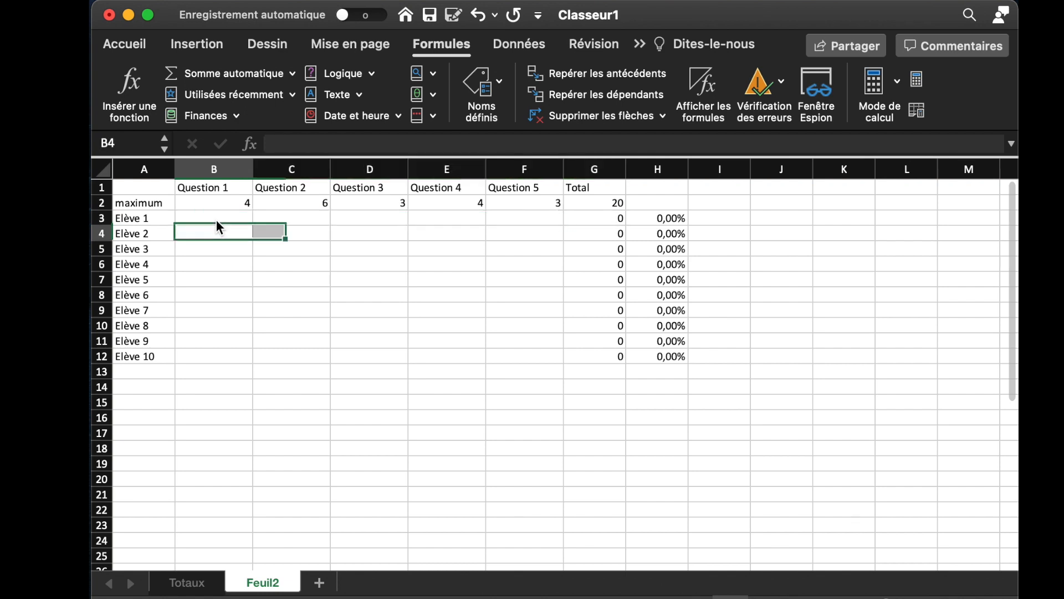
{"action": "key", "text": "Down"}
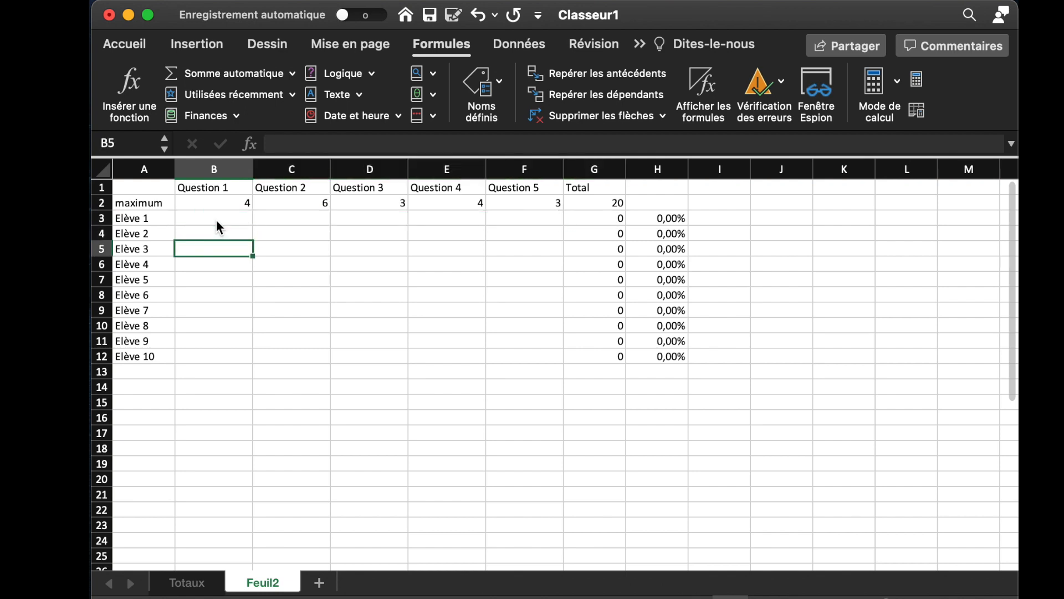
- Rename the sheet Feuil2 as "Modele Controle"
{"action": "right_click", "coordinate": [276, 592]}
{"action": "left_click", "coordinate": [299, 542]}
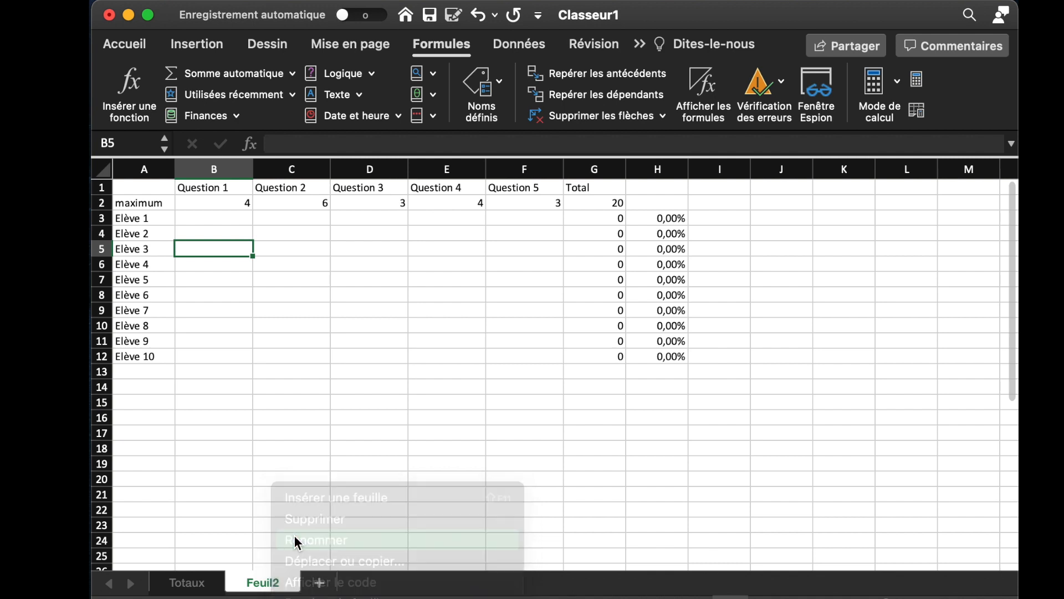
{"action": "type", "text": "M"}
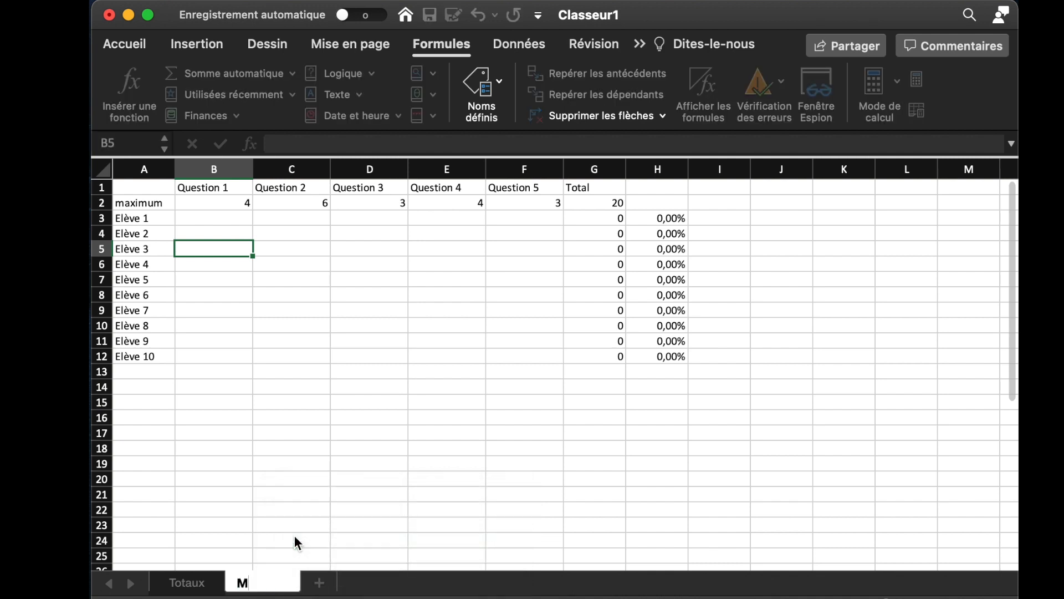
{"action": "type", "text": "odele Controle"}
{"action": "key", "text": "Return"}
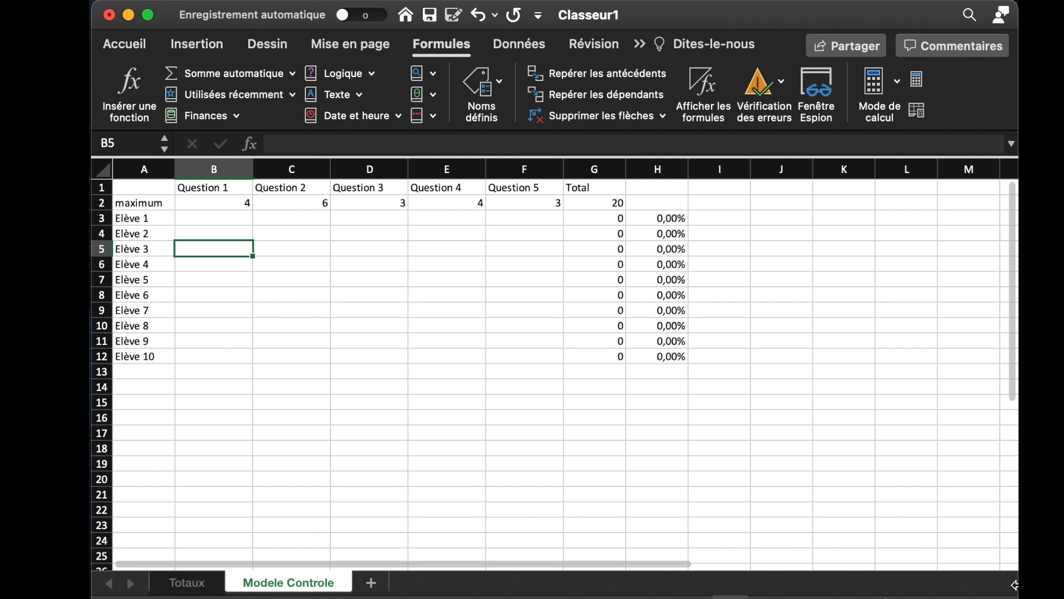
{"action": "left_click_drag", "start_coordinate": [1018, 582], "coordinate": [1063, 582]}
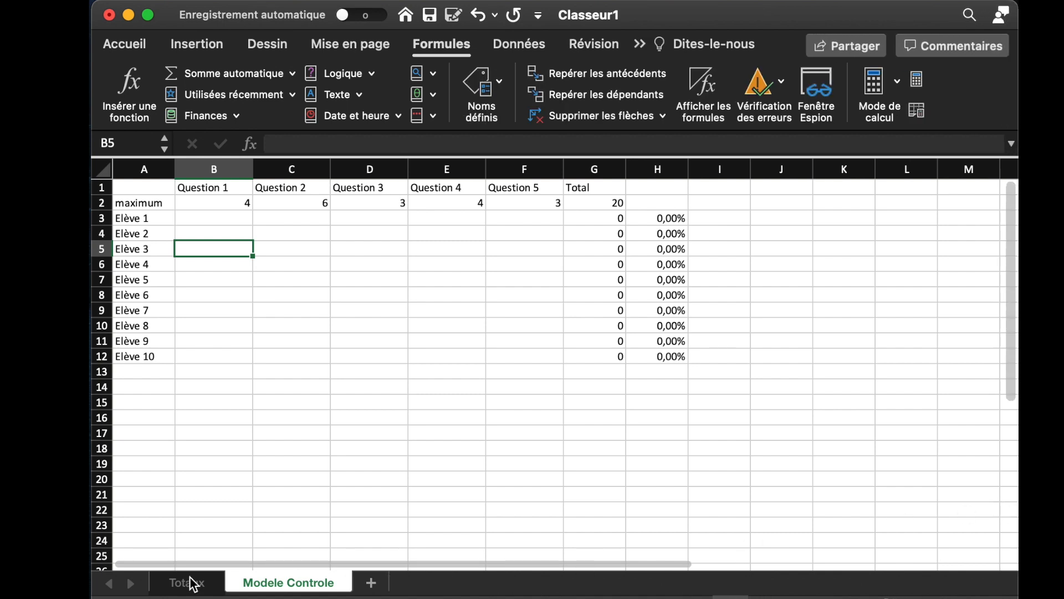
{"action": "left_click", "coordinate": [372, 583]}
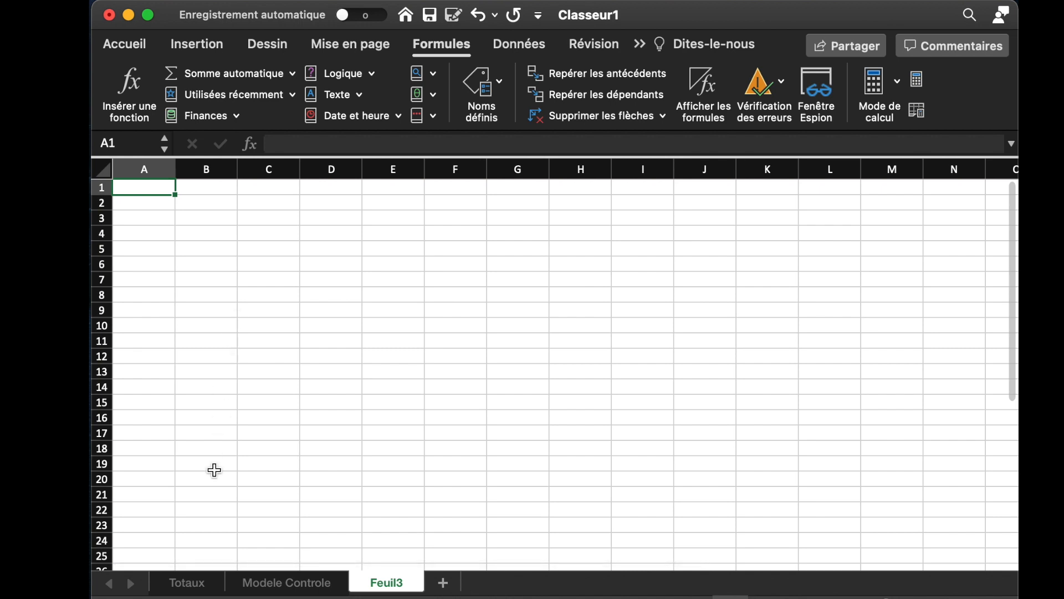
{"action": "right_click", "coordinate": [411, 585]}
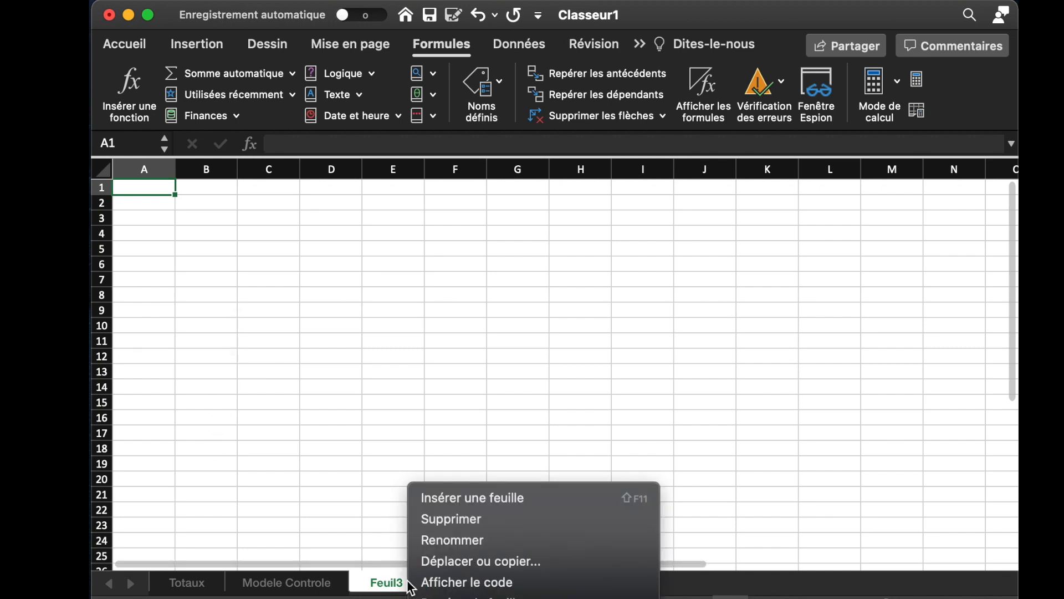
{"action": "left_click", "coordinate": [466, 519]}
- Create a copy of the Modele Controle sheet and place it last in the workbook
{"action": "left_click", "coordinate": [288, 584]}
{"action": "right_click", "coordinate": [289, 588]}
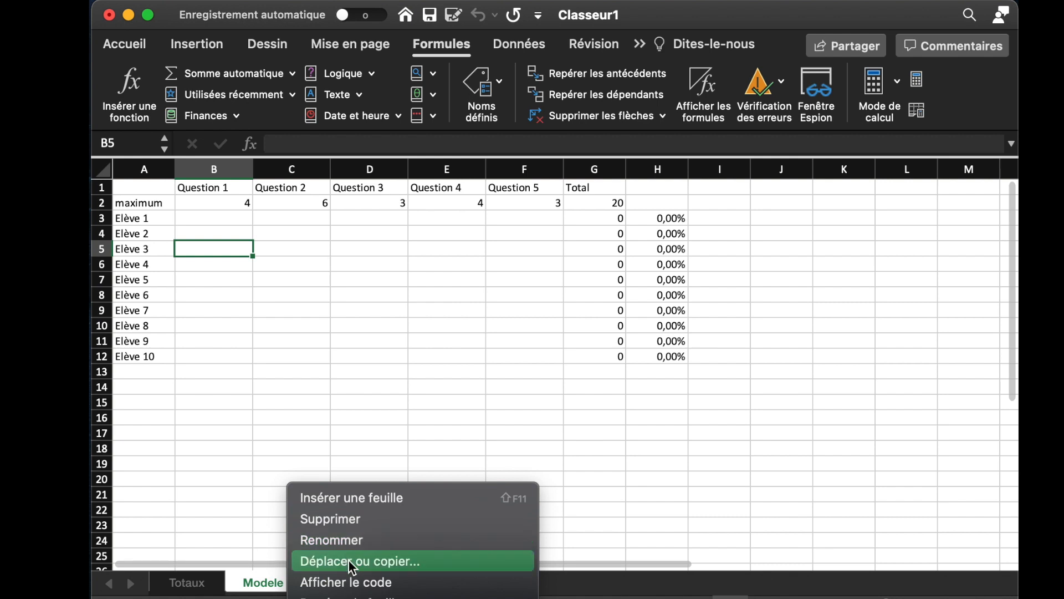
{"action": "left_click", "coordinate": [353, 562]}
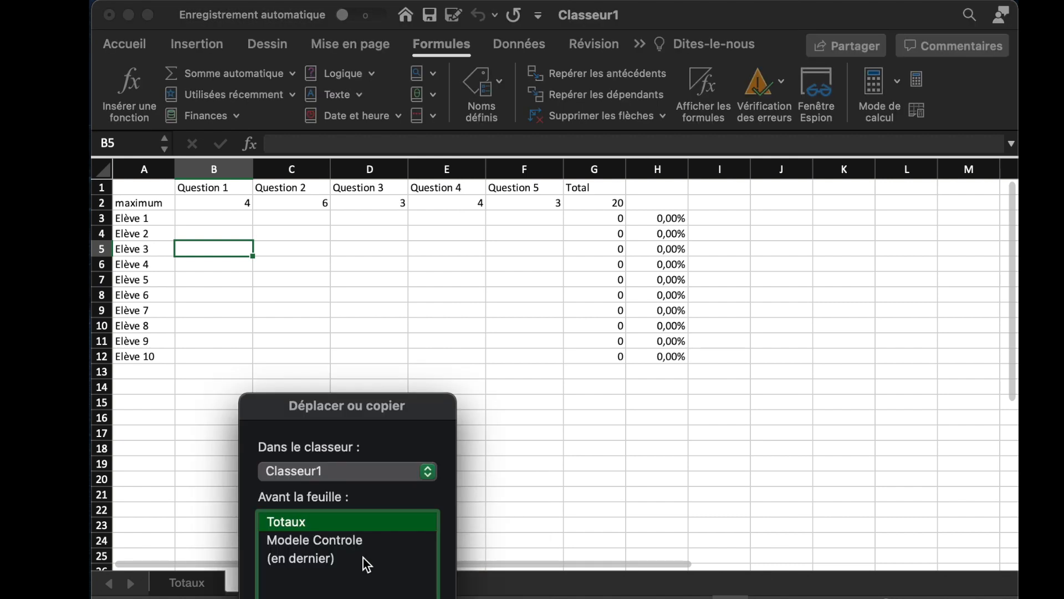
{"action": "left_click_drag", "start_coordinate": [388, 469], "coordinate": [448, 241]}
{"action": "left_click", "coordinate": [379, 390]}
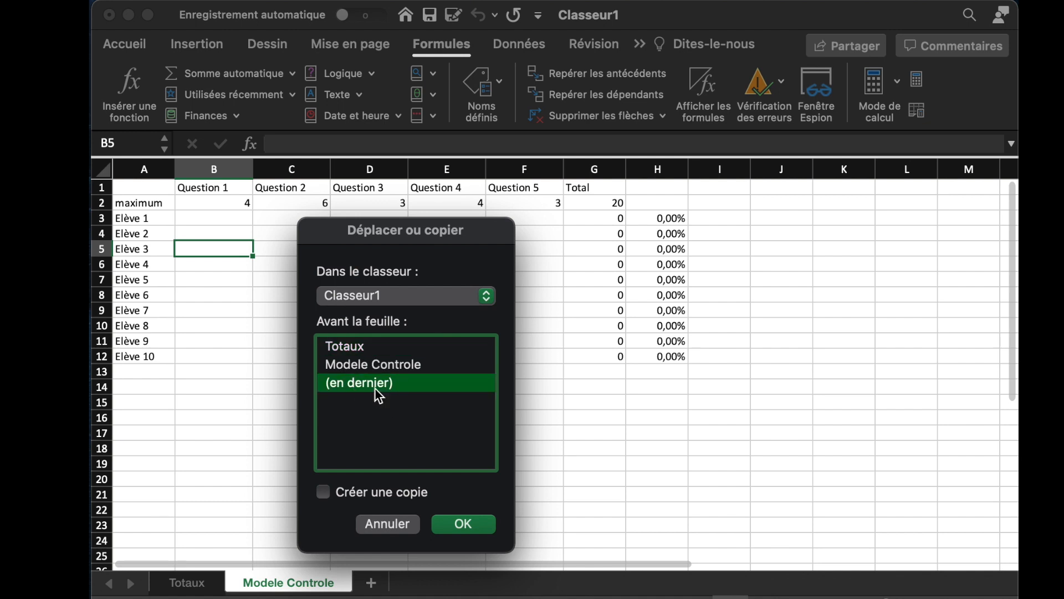
{"action": "left_click", "coordinate": [334, 492]}
{"action": "left_click", "coordinate": [464, 524]}
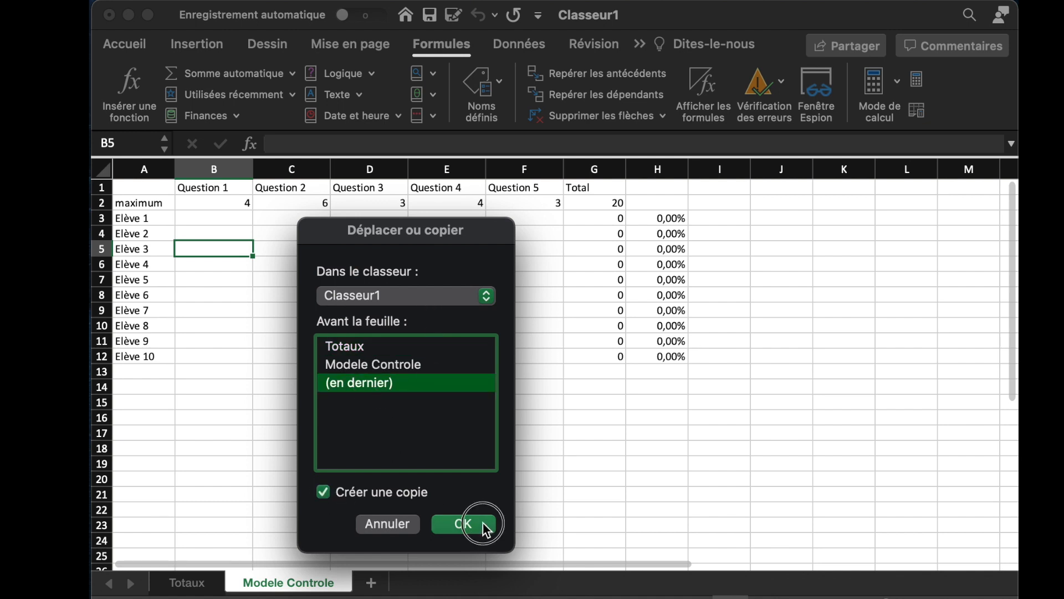
- Rename the copied sheet as "Controle 1"
{"action": "right_click", "coordinate": [410, 584]}
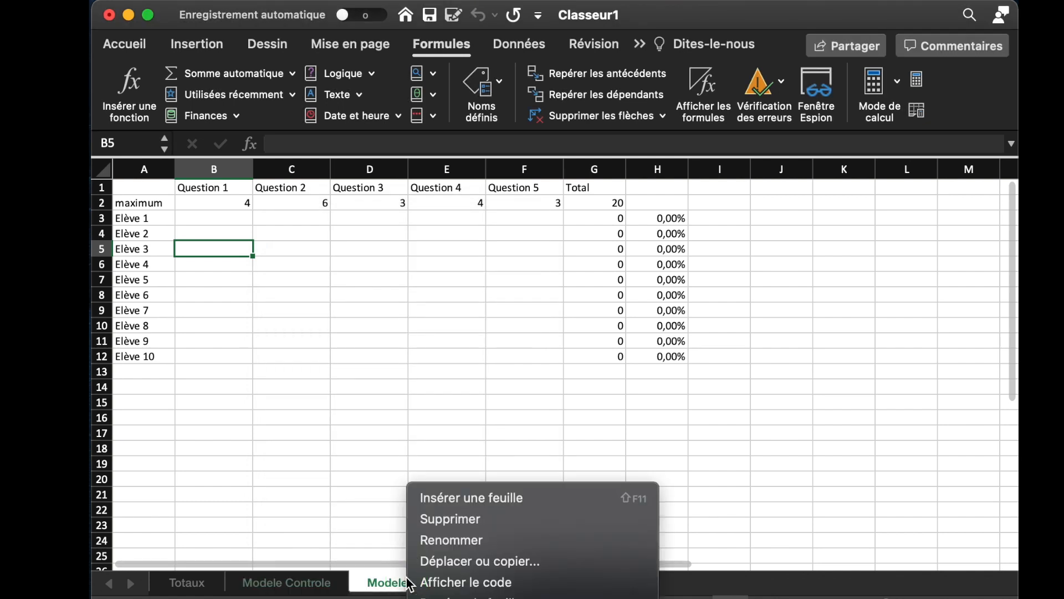
{"action": "left_click", "coordinate": [468, 542]}
{"action": "type", "text": "Controle 1"}
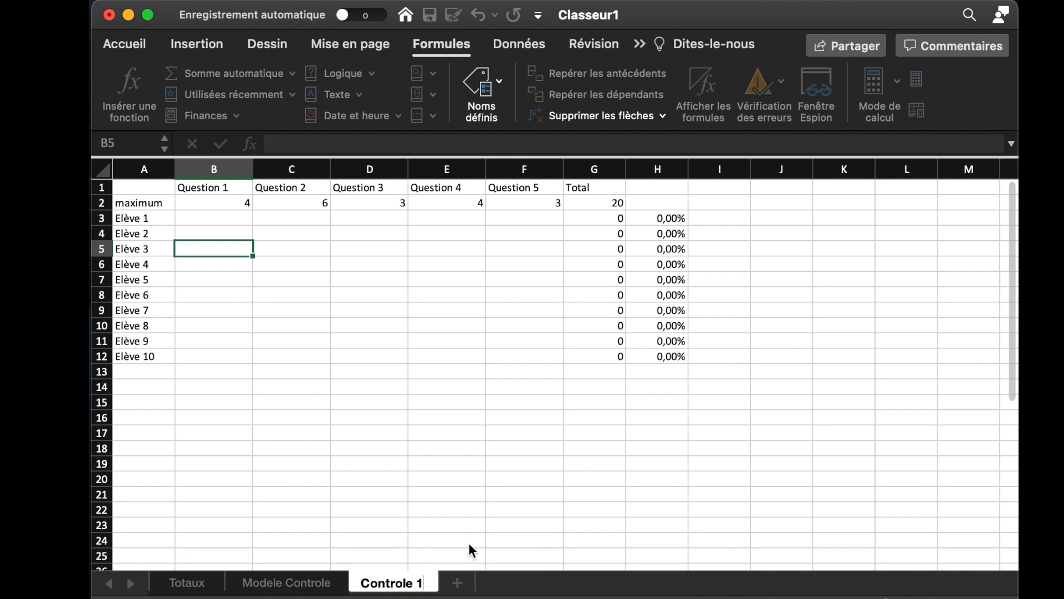
{"action": "key", "text": "Return"}
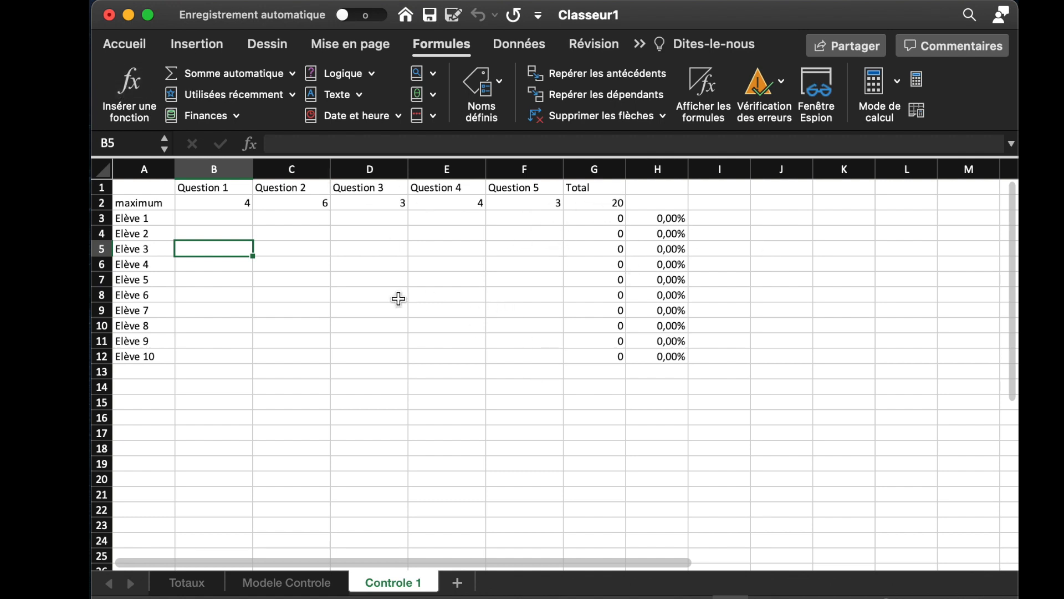
- In the Totaux sheet, define the name "controles" with the formula =LIRE.CLASSEUR(1)
{"action": "left_click", "coordinate": [200, 581]}
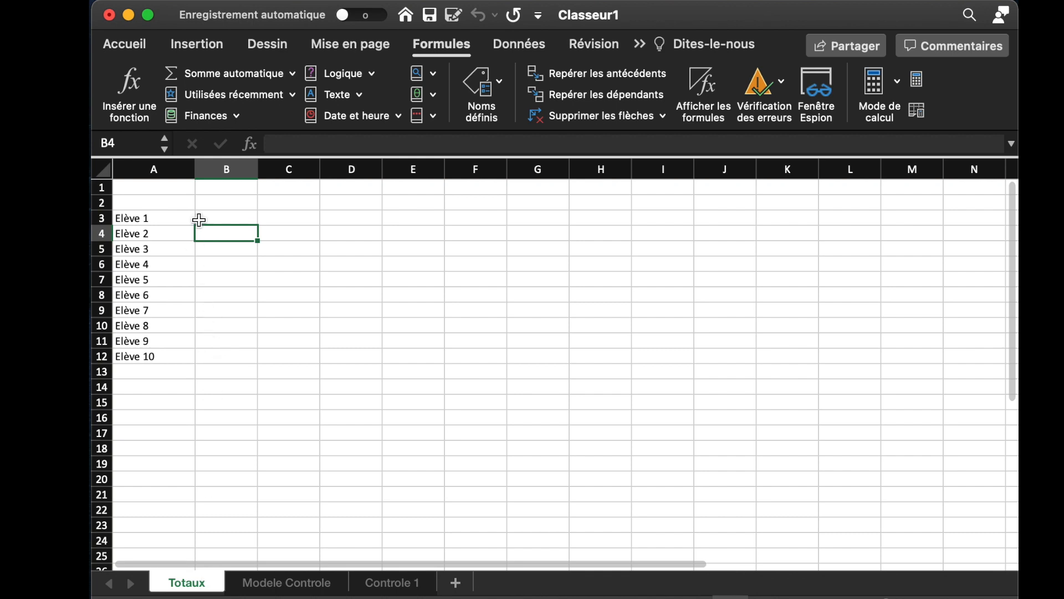
{"action": "left_click", "coordinate": [212, 205]}
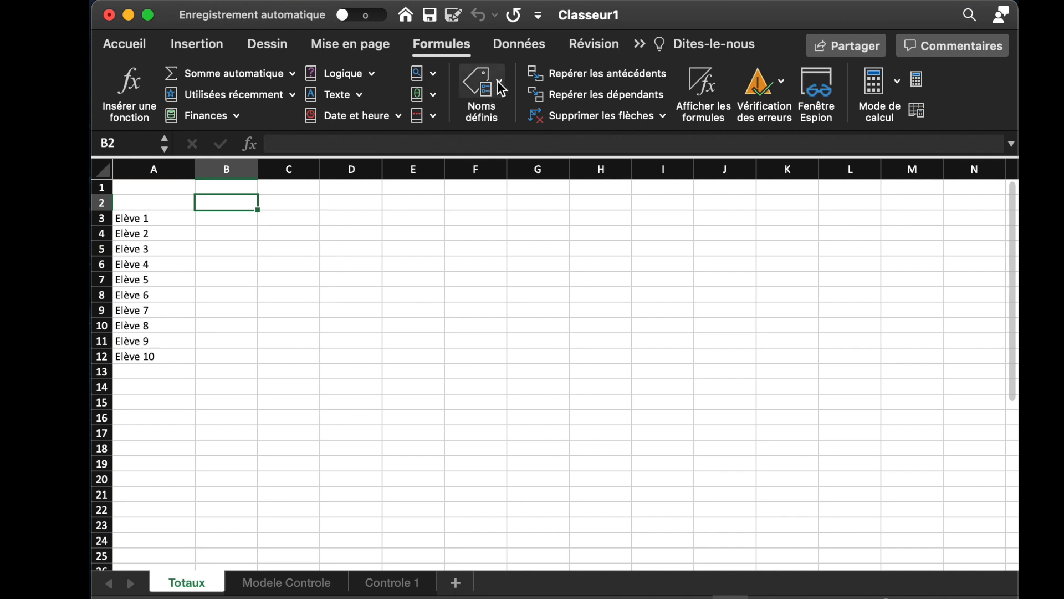
{"action": "left_click", "coordinate": [502, 86]}
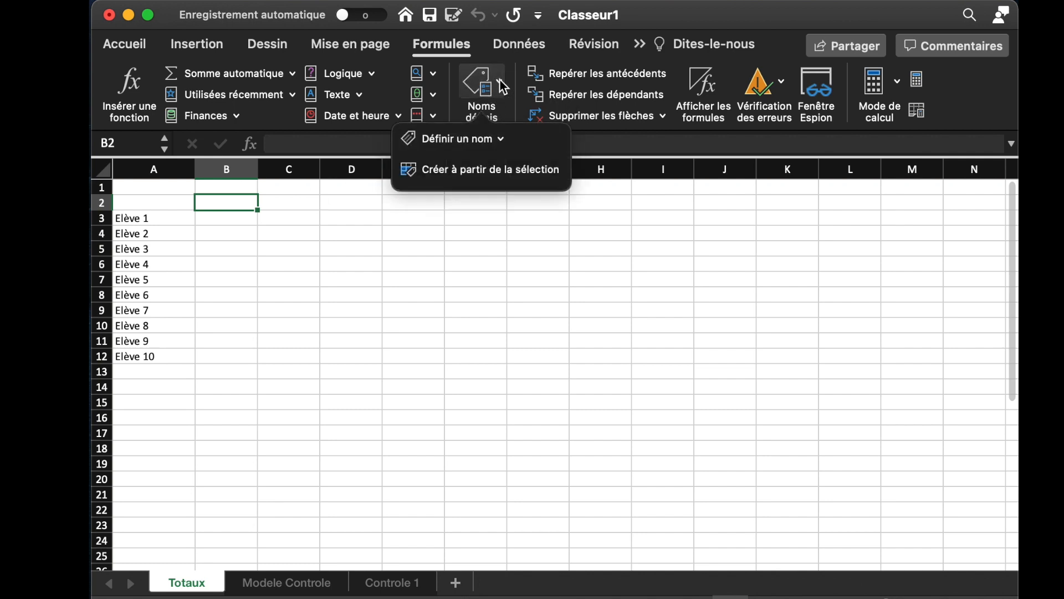
{"action": "left_click", "coordinate": [473, 142]}
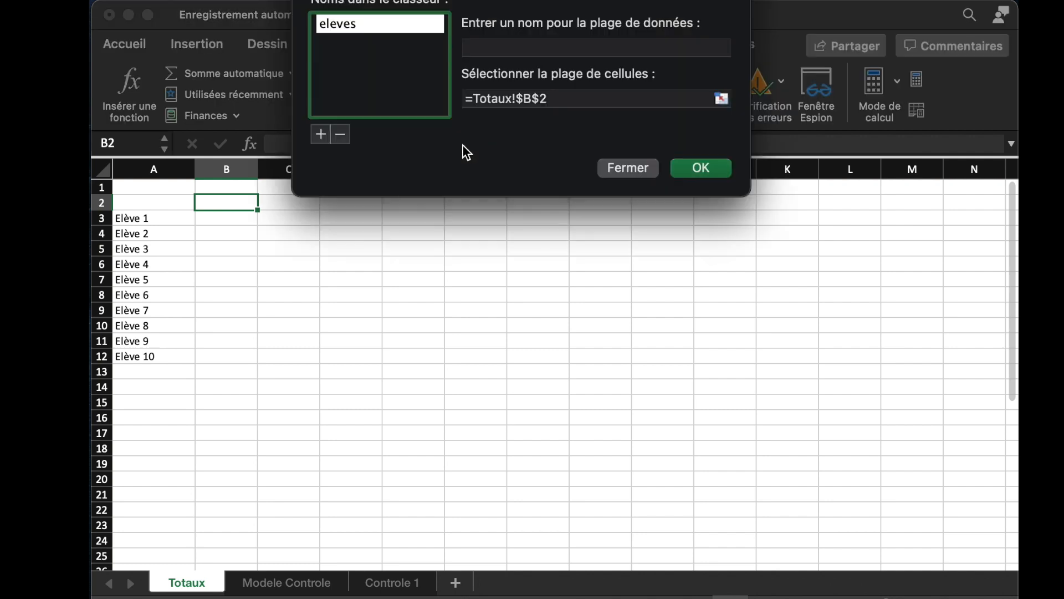
{"action": "left_click", "coordinate": [511, 44]}
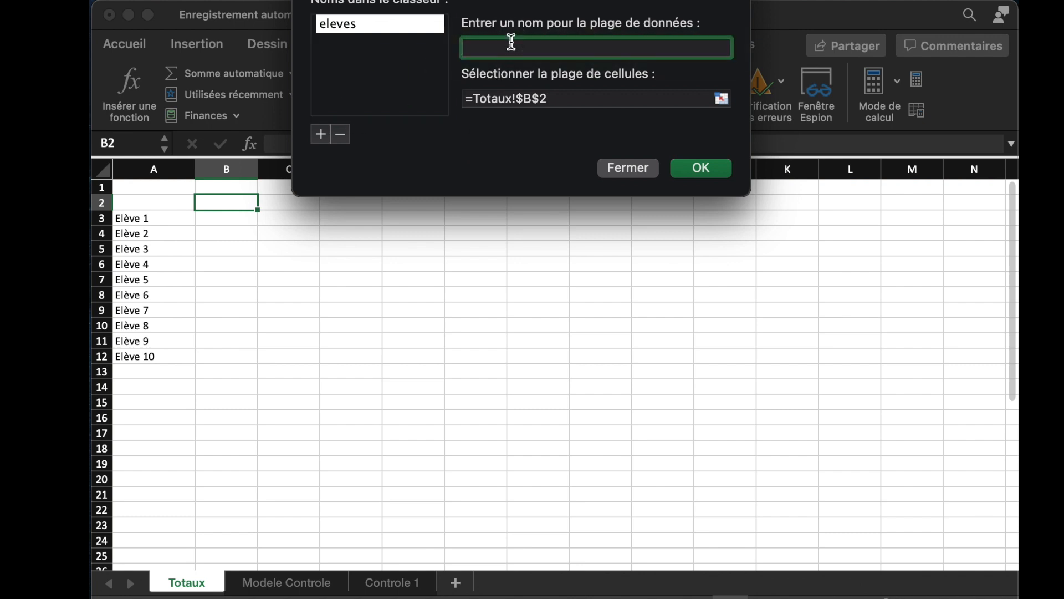
{"action": "type", "text": "contor"}
{"action": "left_click", "coordinate": [571, 100]}
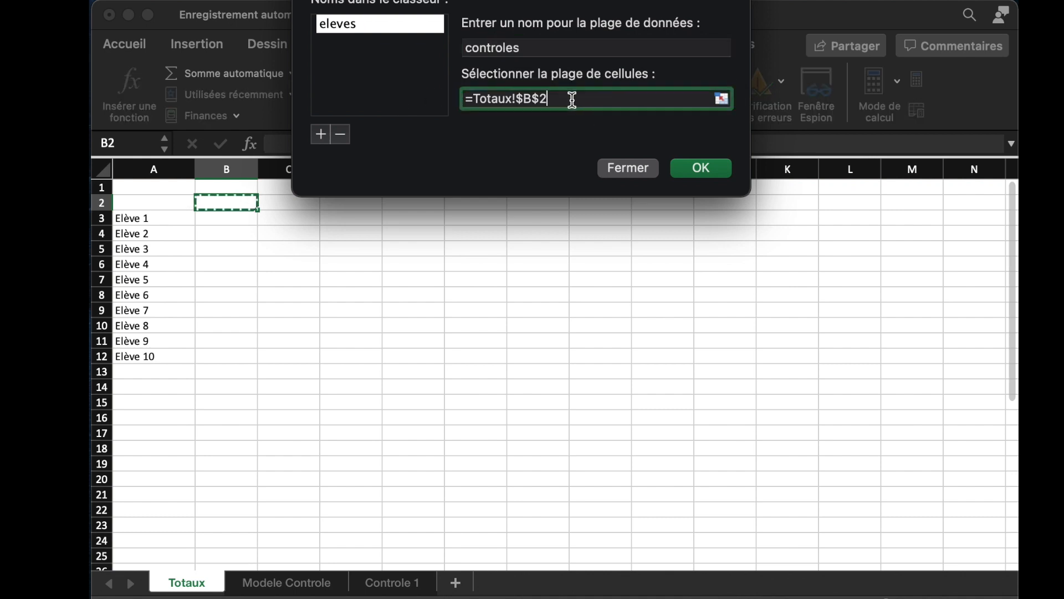
{"action": "double_click", "coordinate": [517, 103]}
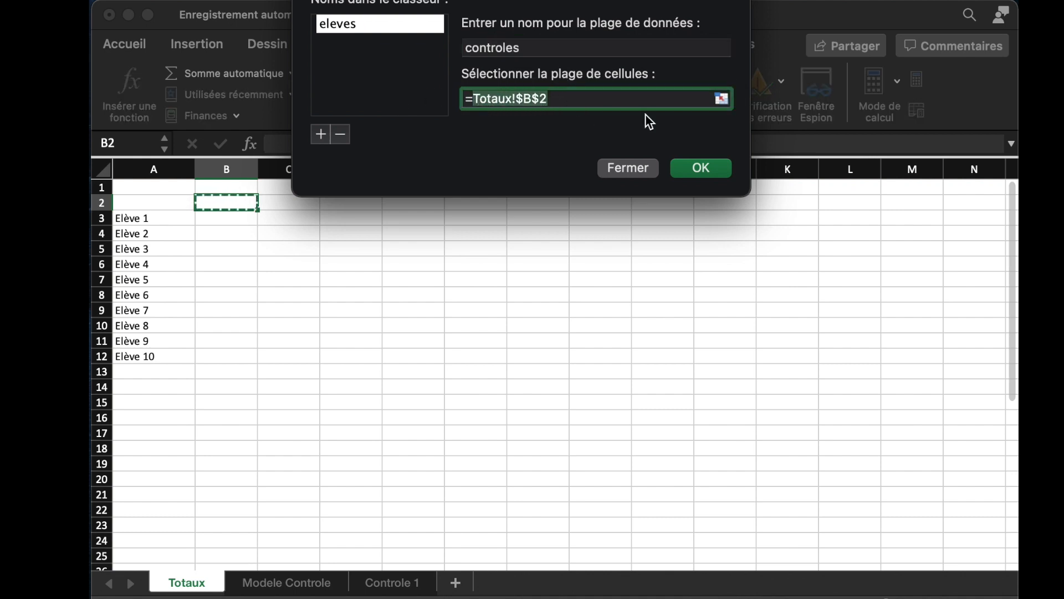
{"action": "type", "text": "LIRE.CLASSEUR(1"}
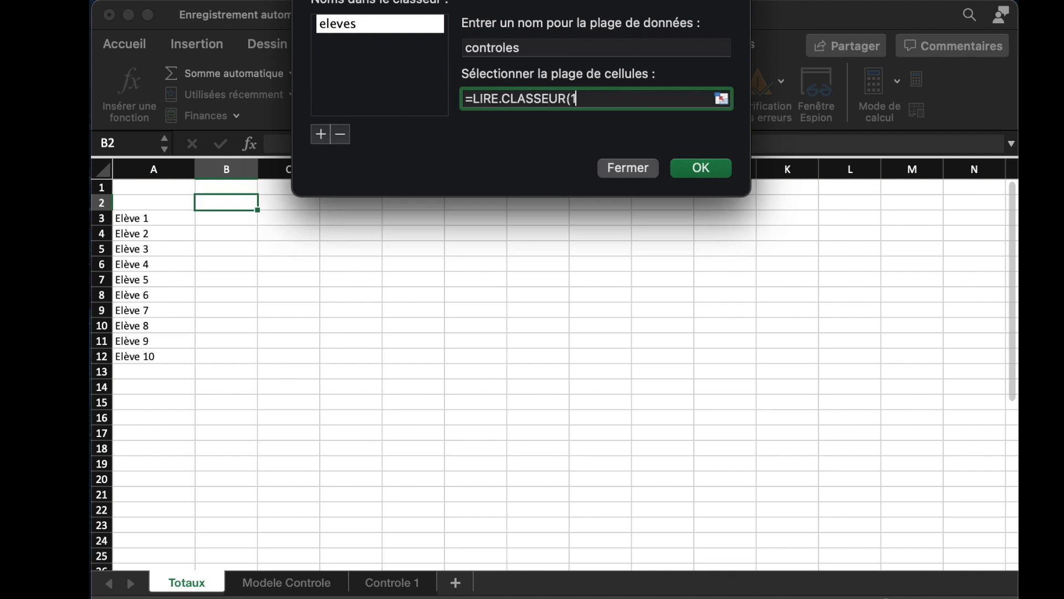
{"action": "left_click", "coordinate": [708, 168]}
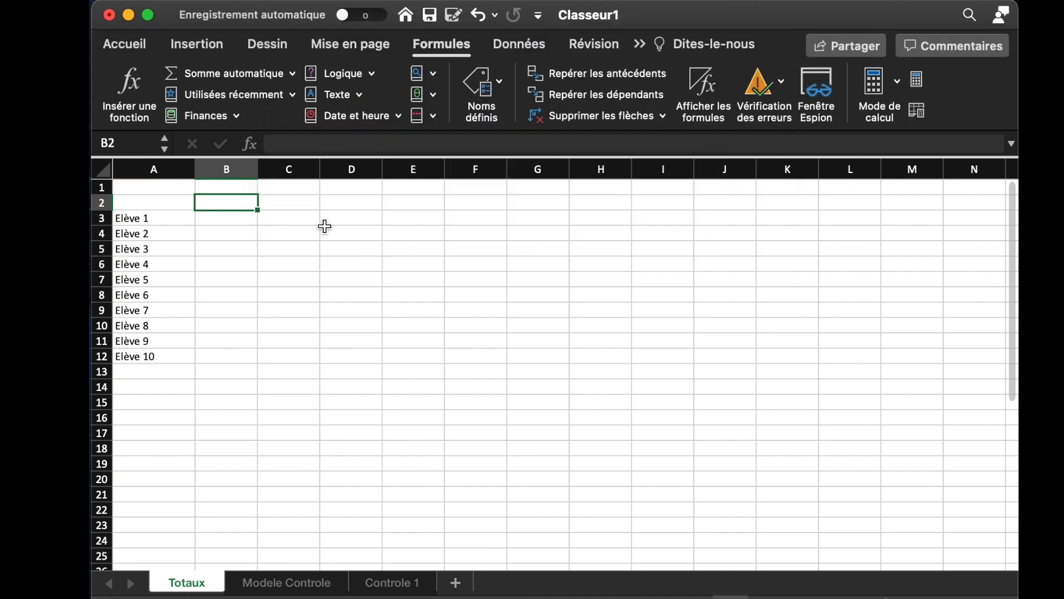
- Enter =controles in cell B2 of Totaux to list the workbook's sheet names across row 2
{"action": "left_click", "coordinate": [228, 213]}
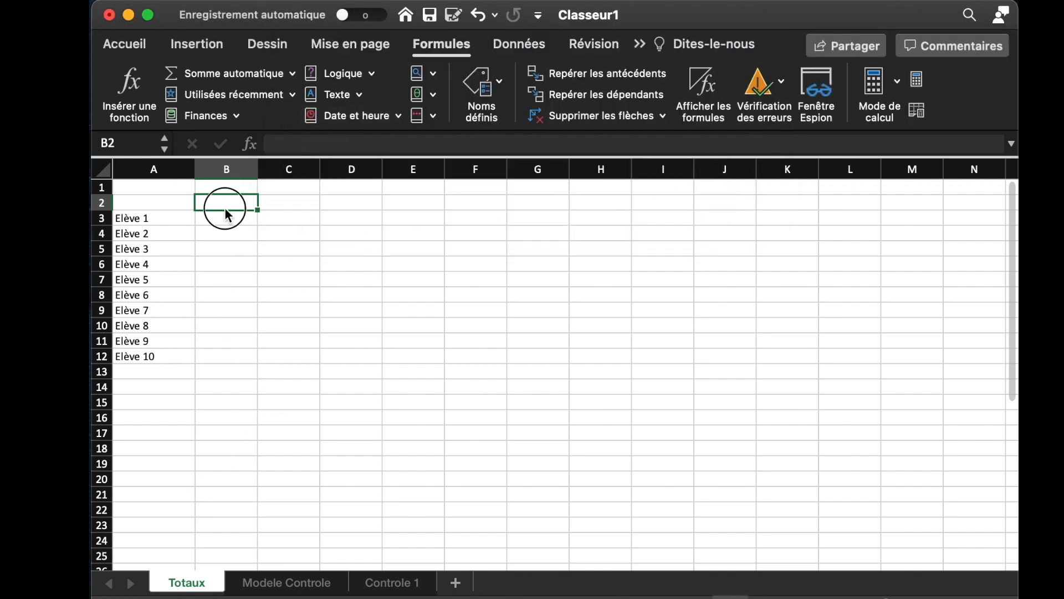
{"action": "left_click", "coordinate": [228, 214]}
{"action": "type", "text": "=cont"}
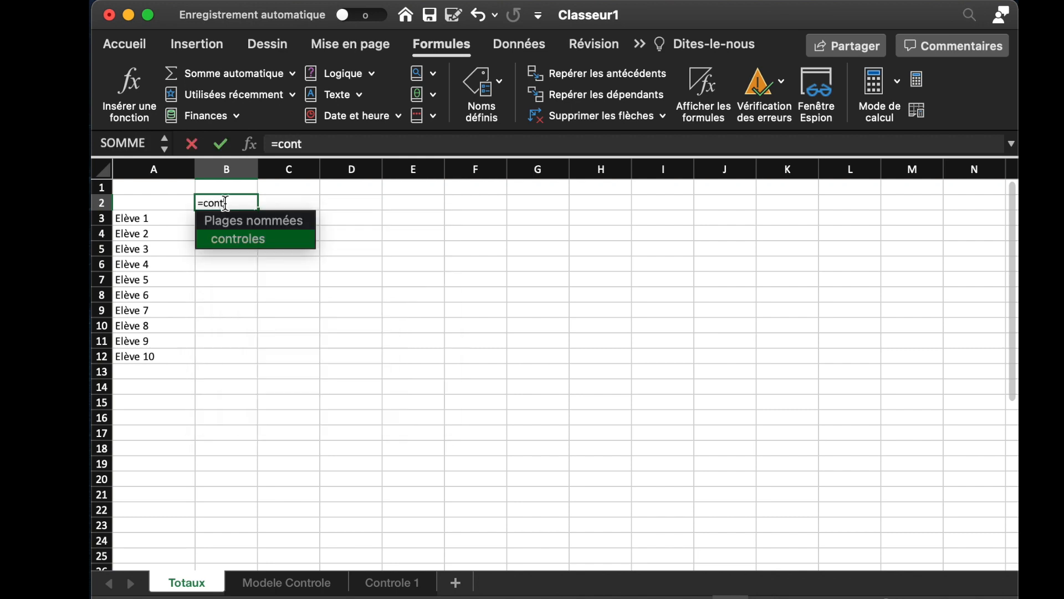
{"action": "key", "text": "Tab"}
{"action": "key", "text": "Return"}
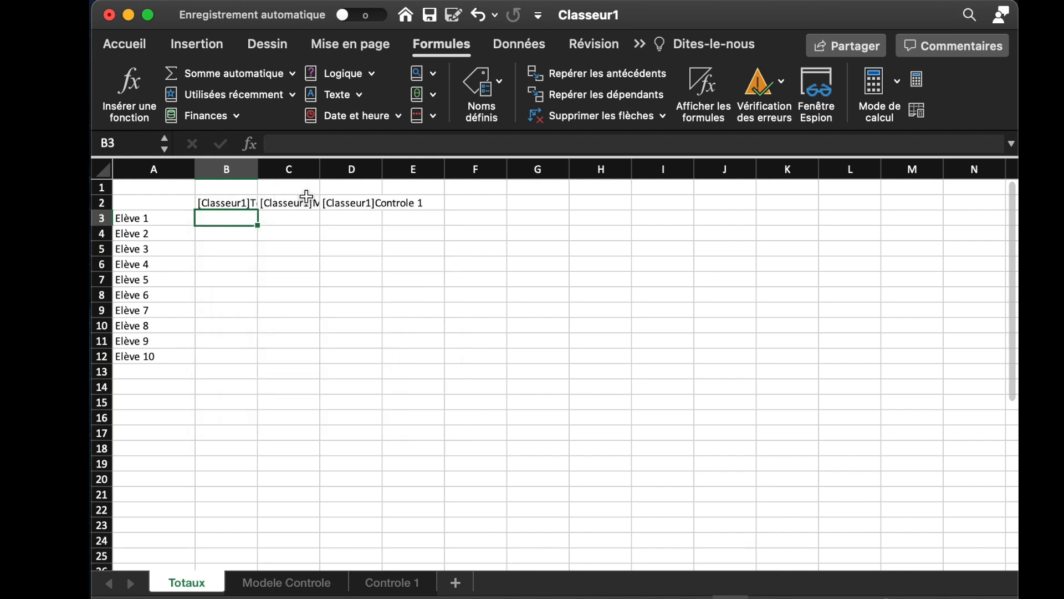
- Widen columns B and C, fit column D to its sheet-name text, and narrow column C again
{"action": "left_click_drag", "start_coordinate": [257, 173], "coordinate": [285, 194]}
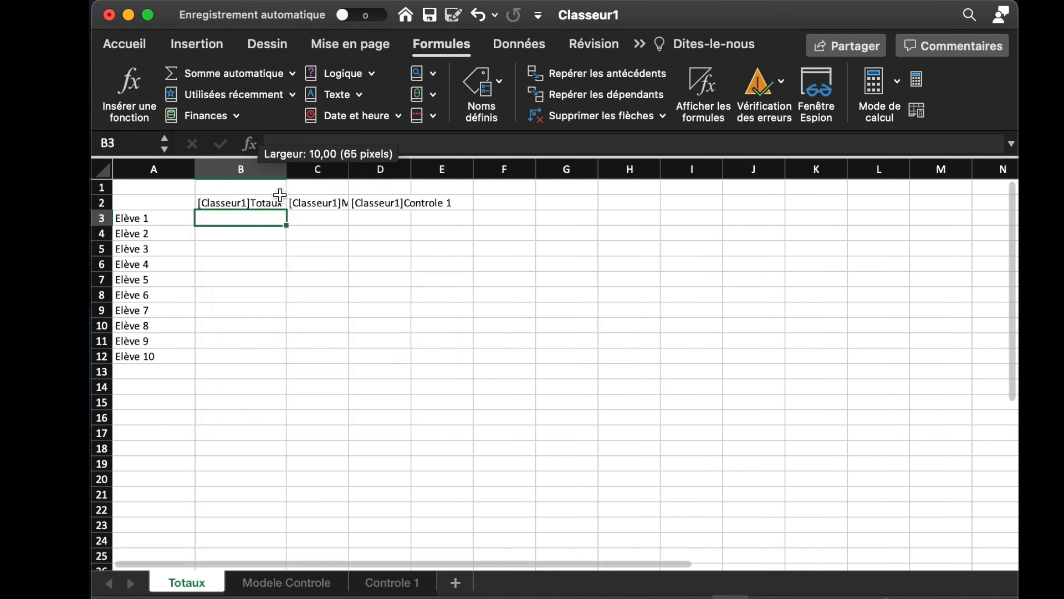
{"action": "double_click", "coordinate": [349, 166]}
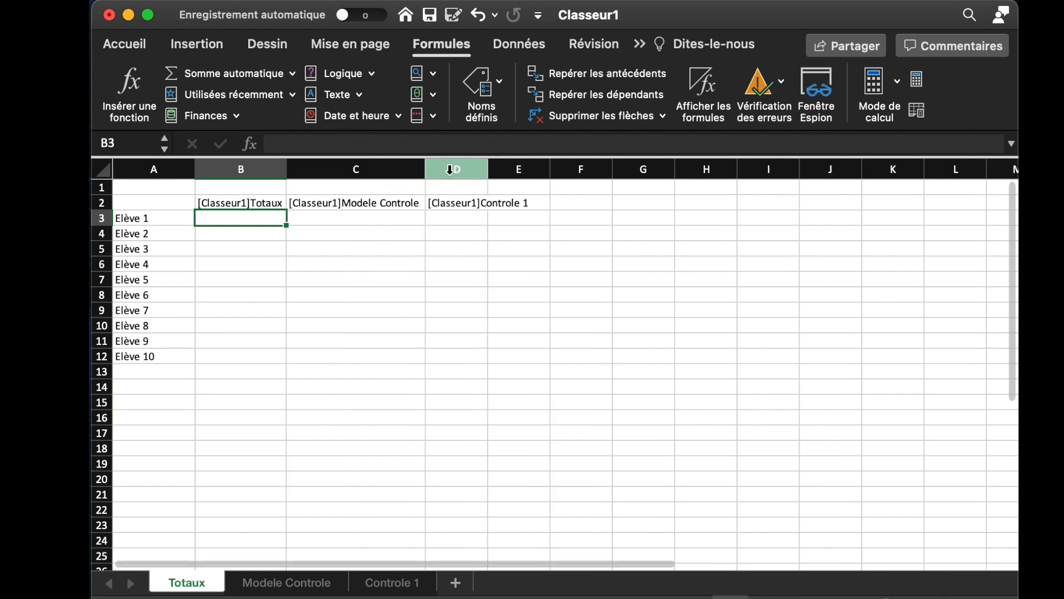
{"action": "double_click", "coordinate": [487, 161]}
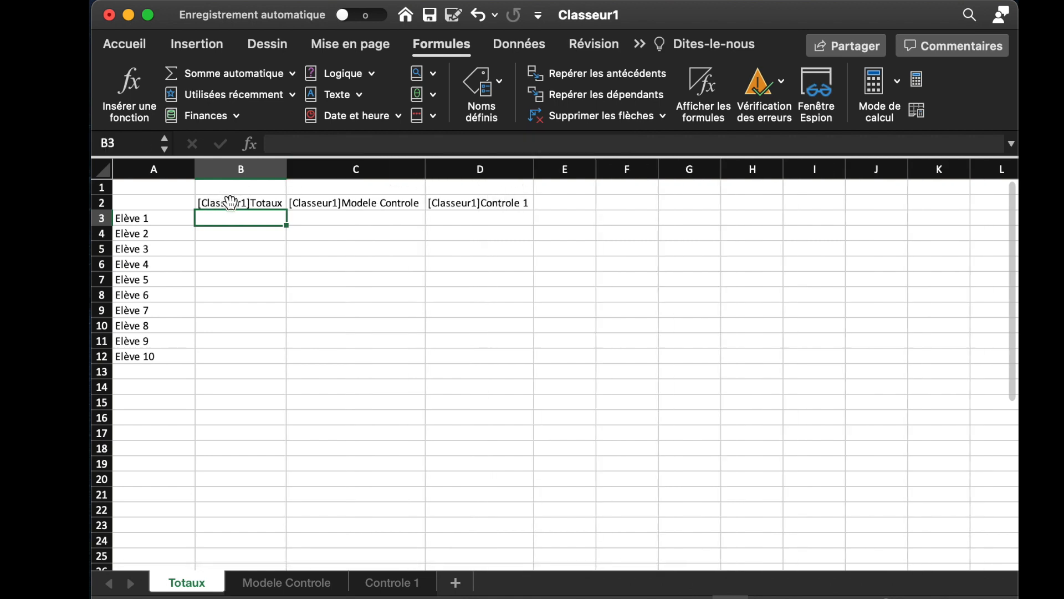
{"action": "left_click_drag", "start_coordinate": [425, 169], "coordinate": [365, 168]}
- Redefine the name "controles" as =REMPLACER(LIRE.CLASSEUR(1);1;TROUVE("]";LIRE.CLASSEUR(1));"") to strip the workbook prefix from the sheet names
{"action": "left_click", "coordinate": [257, 203]}
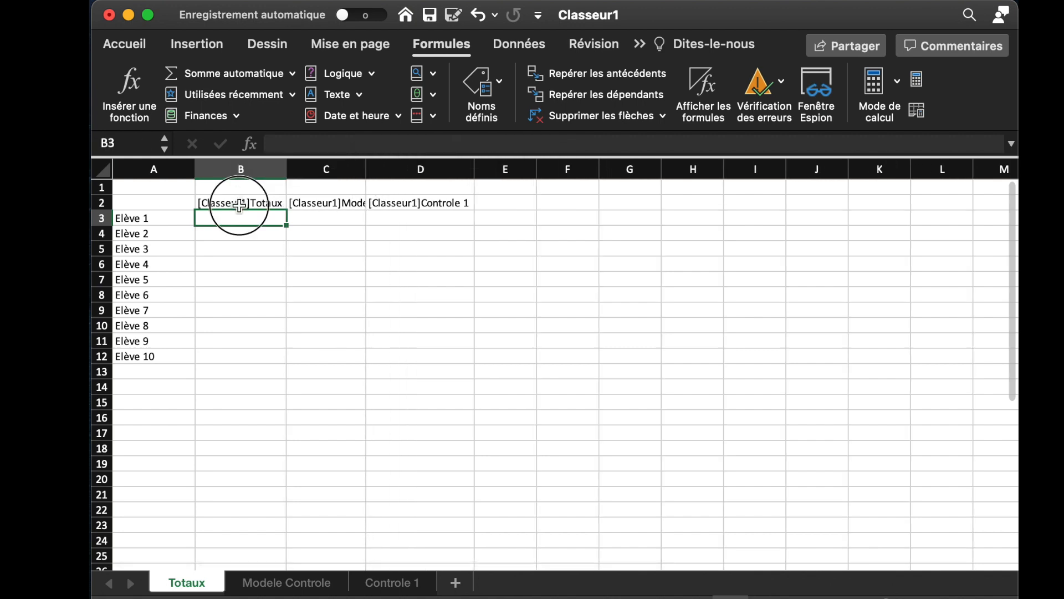
{"action": "left_click", "coordinate": [488, 115]}
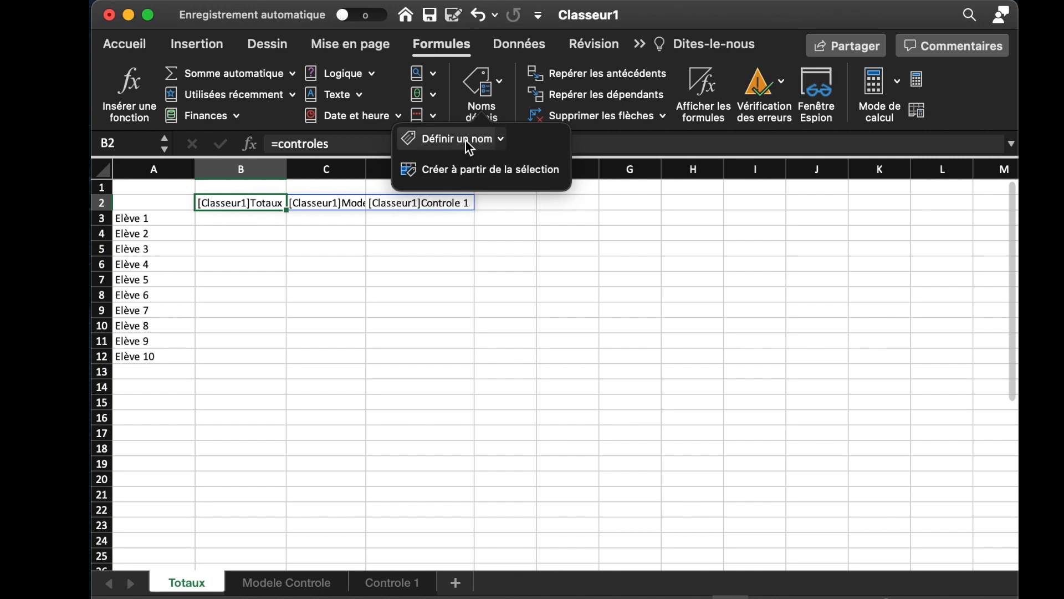
{"action": "left_click", "coordinate": [466, 141]}
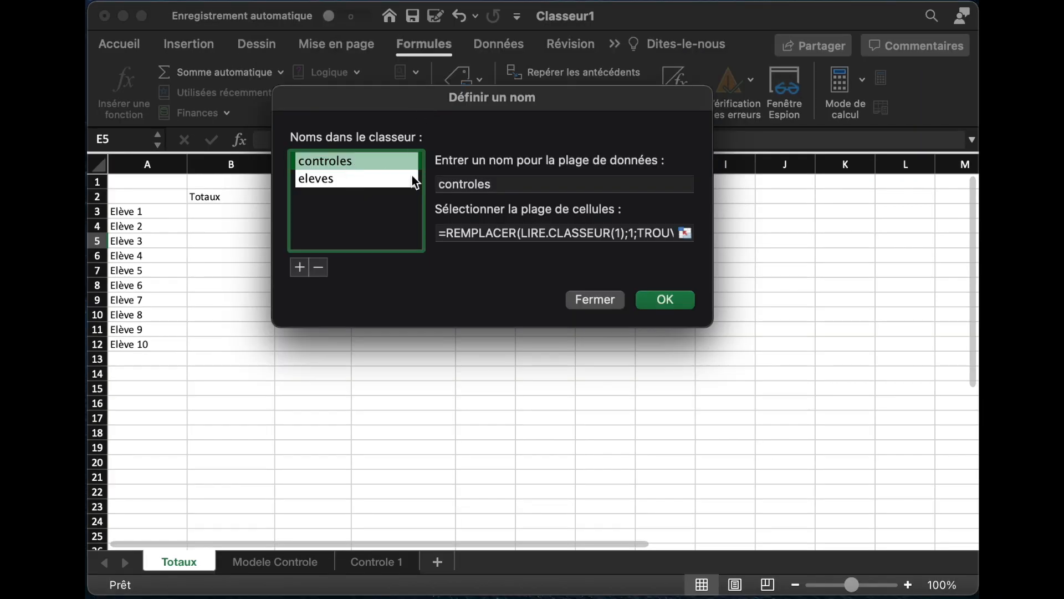
{"action": "left_click", "coordinate": [450, 235]}
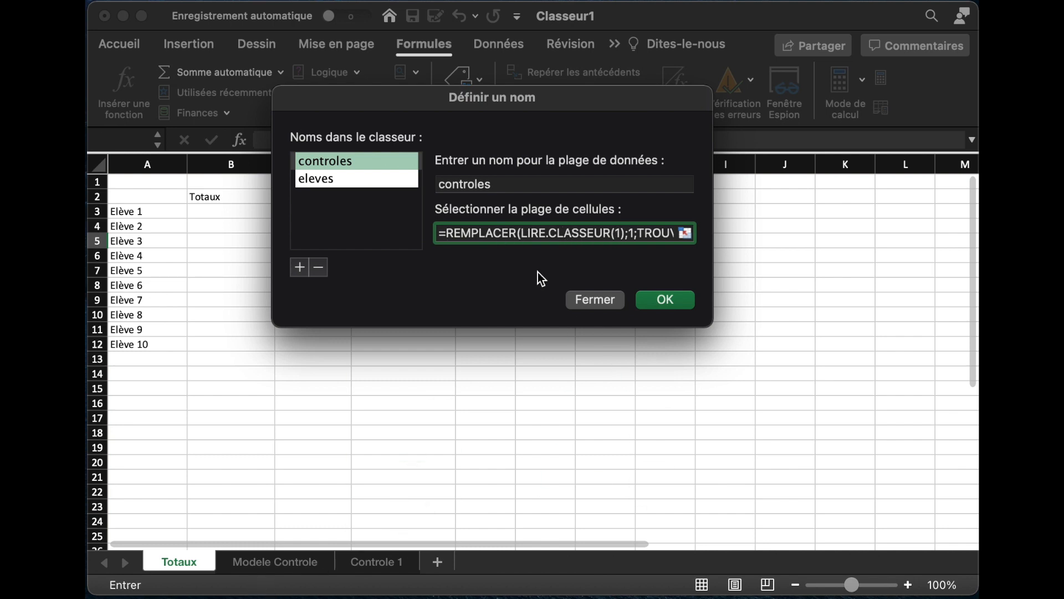
{"action": "left_click_drag", "start_coordinate": [449, 235], "coordinate": [571, 234]}
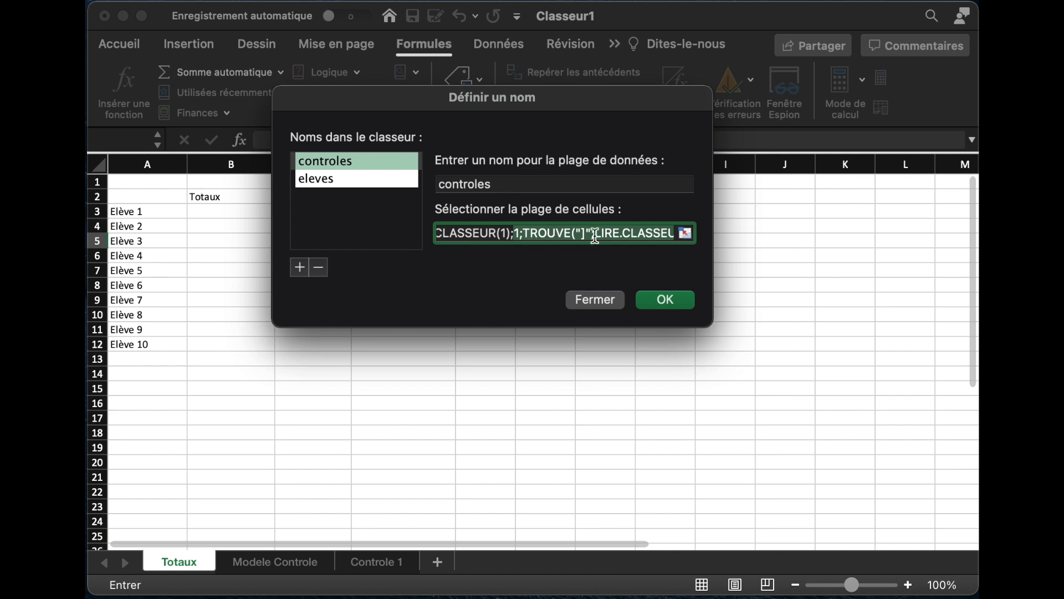
{"action": "left_click_drag", "start_coordinate": [607, 234], "coordinate": [672, 233]}
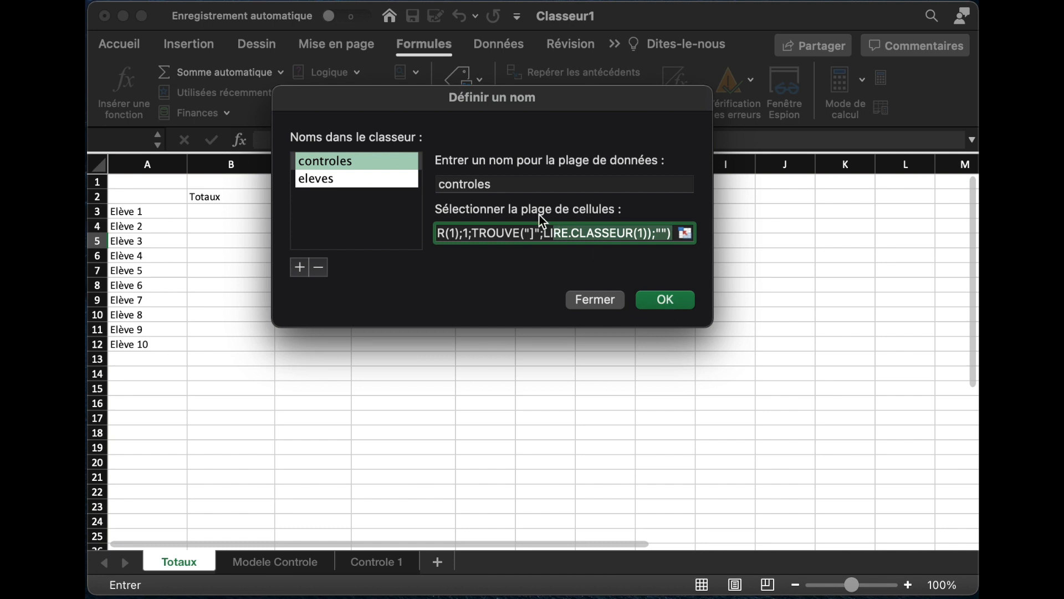
{"action": "left_click", "coordinate": [512, 186]}
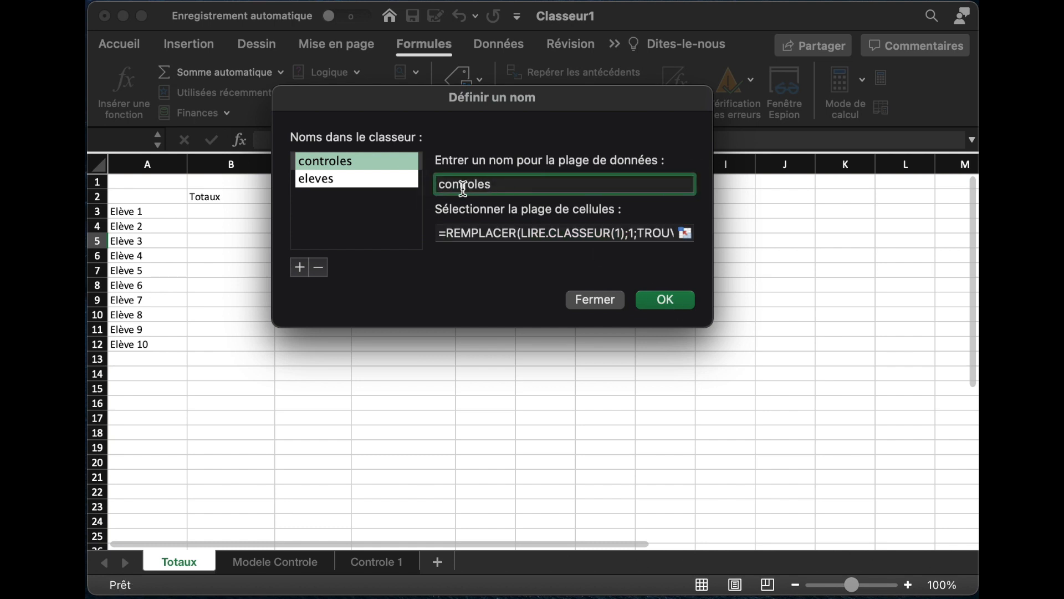
{"action": "left_click", "coordinate": [670, 301]}
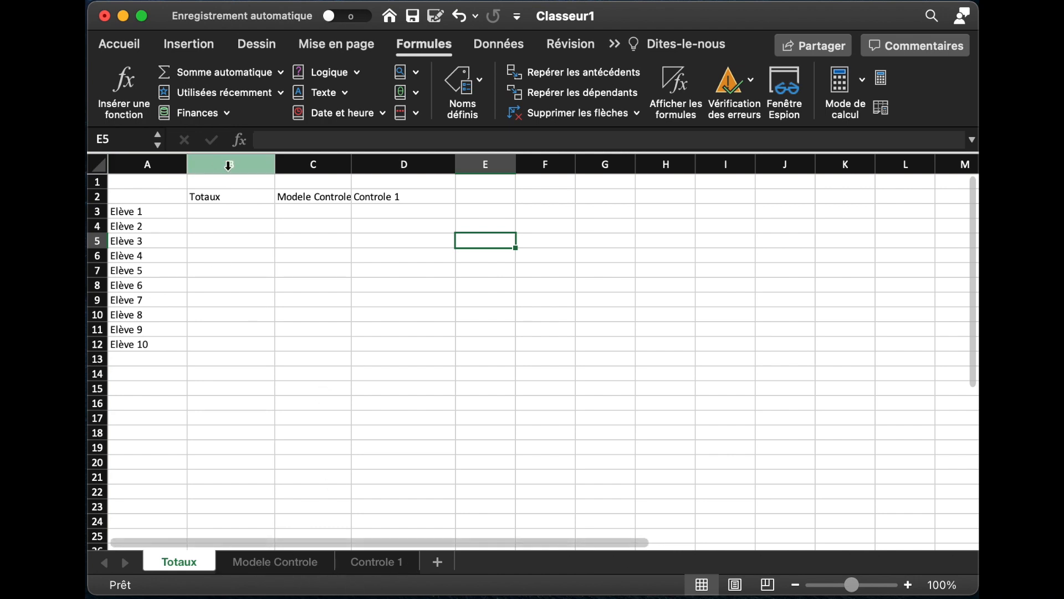
- Hide columns B and C of Totaux, which hold the Totaux and Modele Controle sheet names
{"action": "left_click_drag", "start_coordinate": [228, 165], "coordinate": [297, 162]}
{"action": "right_click", "coordinate": [297, 163]}
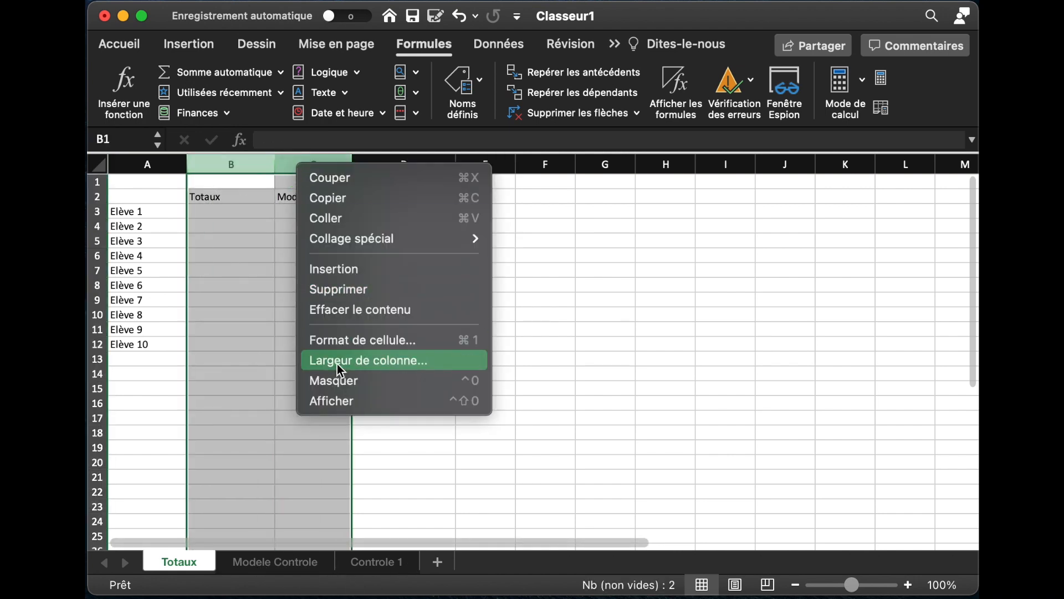
{"action": "left_click", "coordinate": [342, 381]}
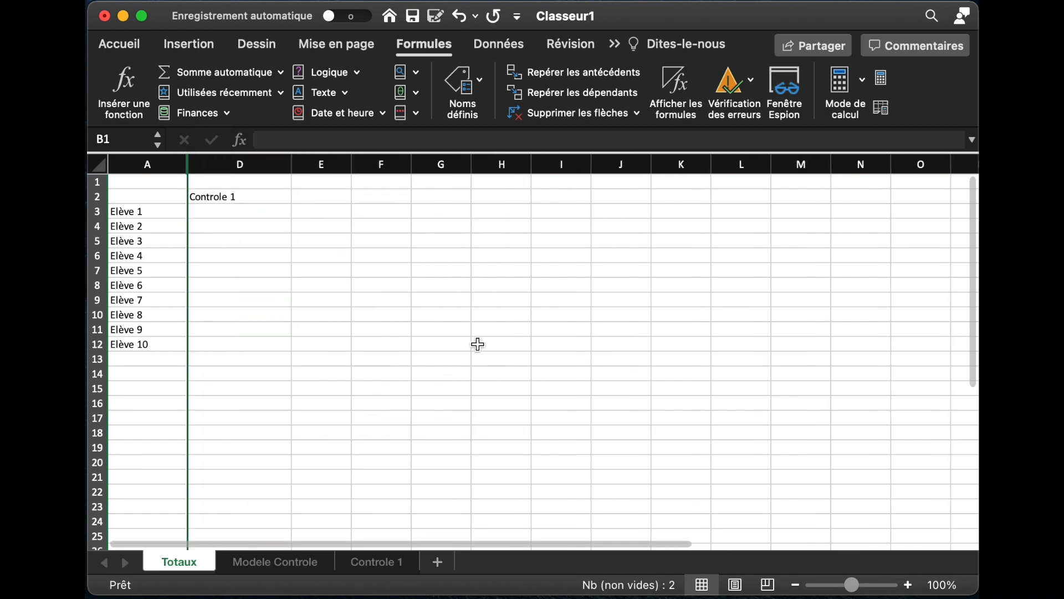
{"action": "left_click", "coordinate": [438, 562]}
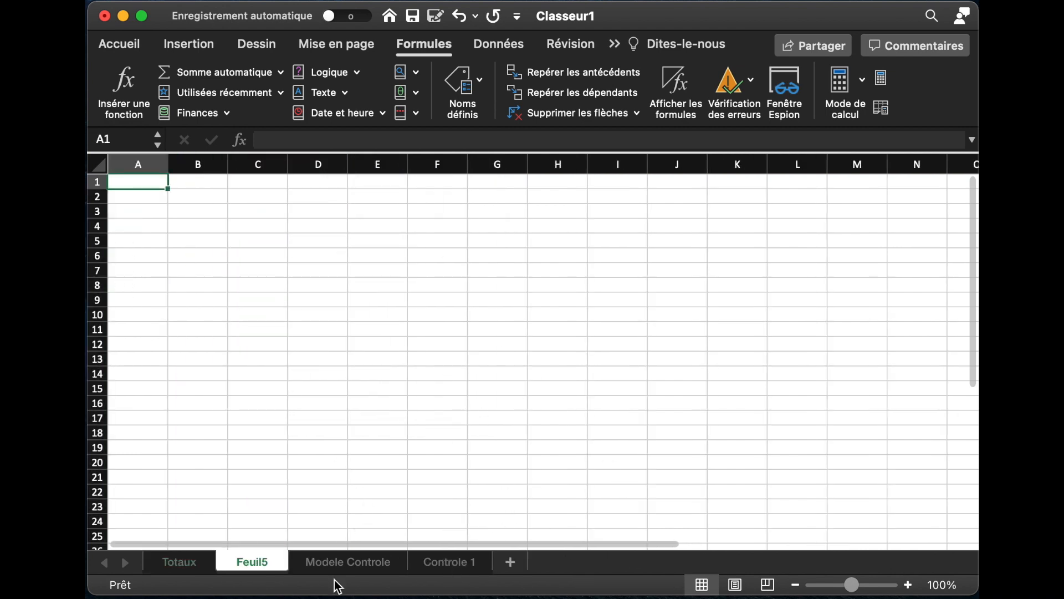
{"action": "right_click", "coordinate": [251, 573]}
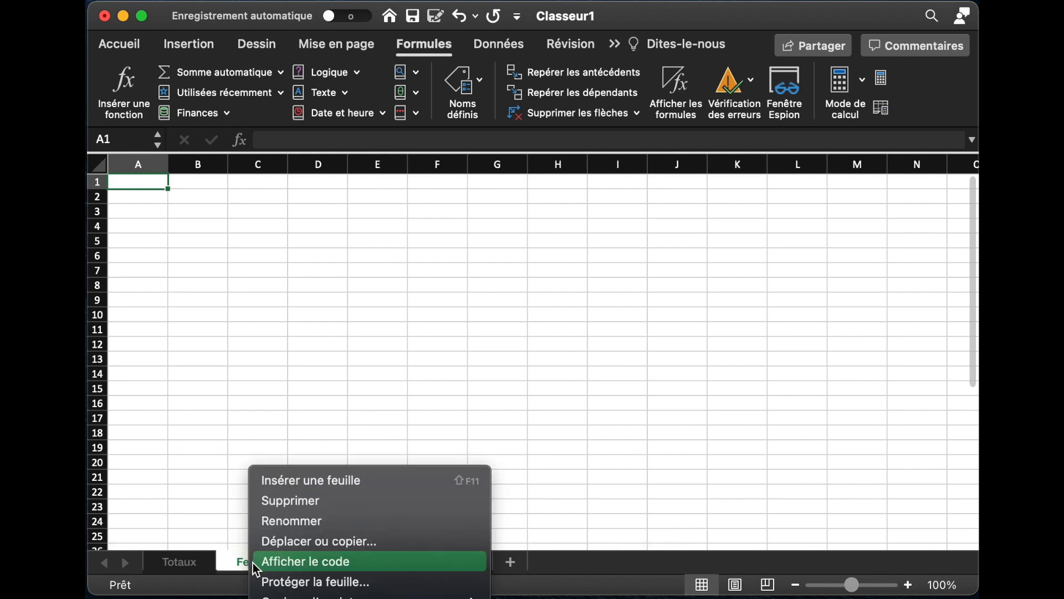
{"action": "left_click", "coordinate": [284, 502]}
- Create another copy of the Modele Controle sheet and place it last in the workbook
{"action": "right_click", "coordinate": [284, 563]}
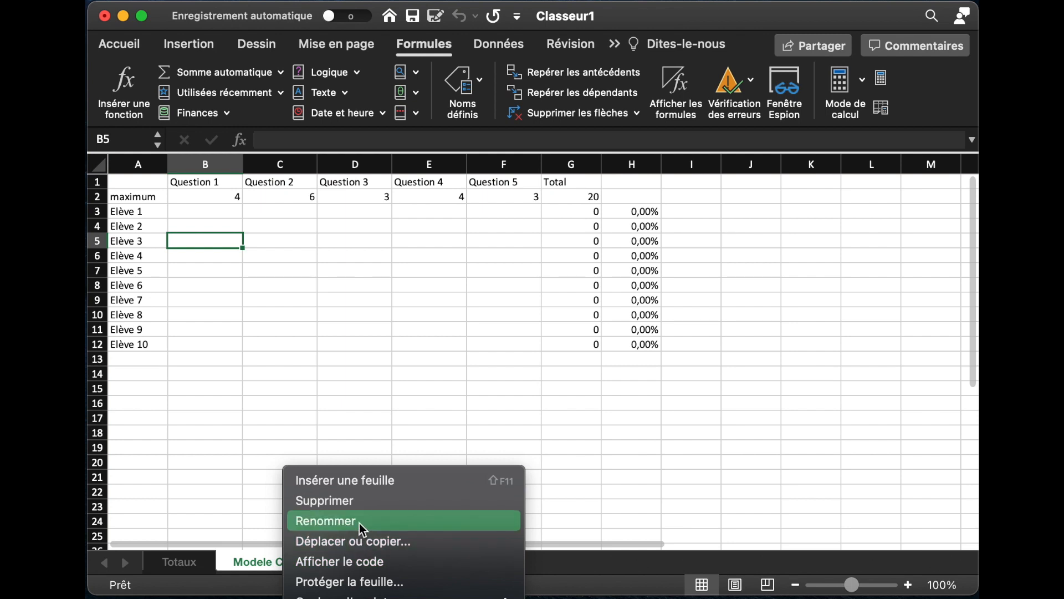
{"action": "left_click", "coordinate": [353, 541]}
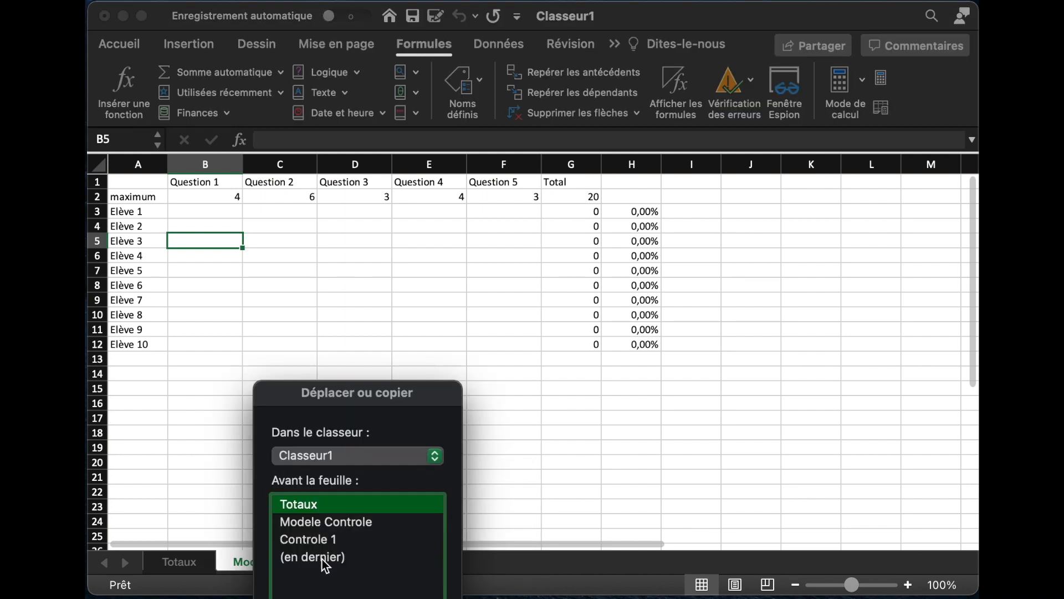
{"action": "left_click", "coordinate": [340, 558]}
{"action": "left_click_drag", "start_coordinate": [398, 400], "coordinate": [486, 116]}
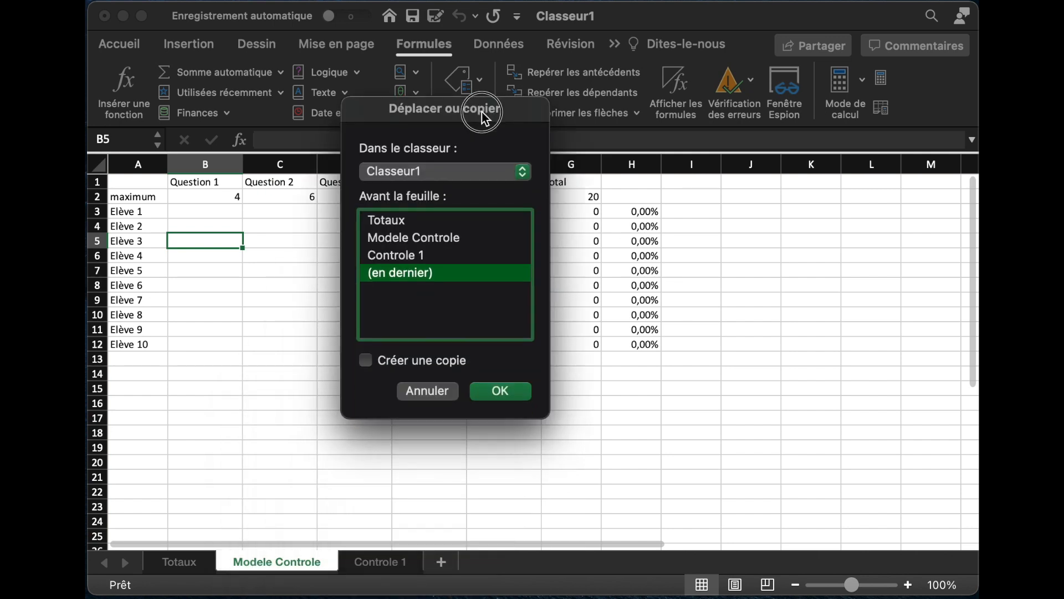
{"action": "left_click", "coordinate": [447, 367]}
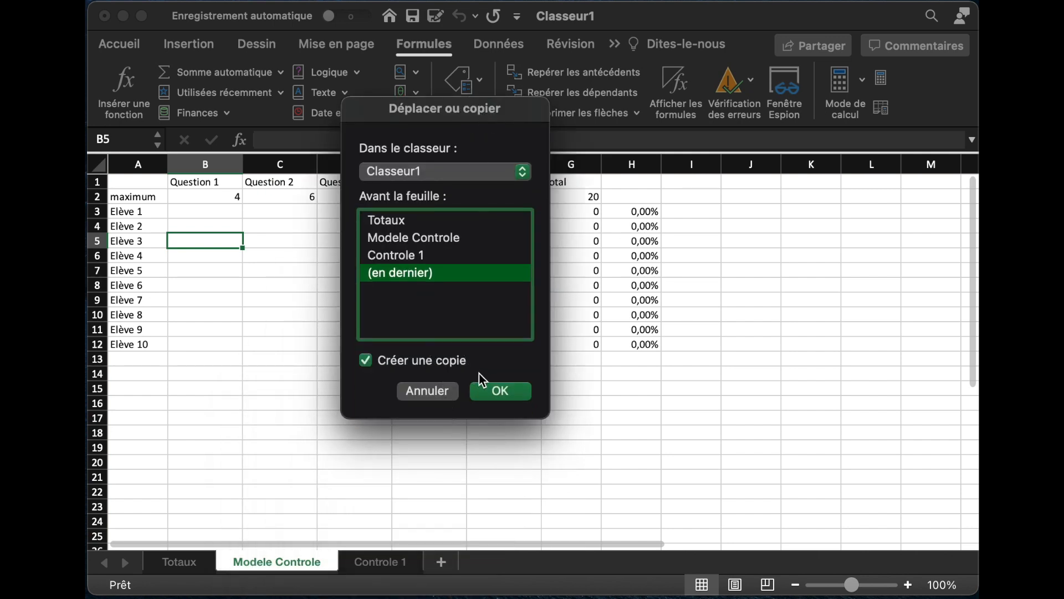
{"action": "left_click", "coordinate": [510, 391]}
- Rename the new copy as "Controle 2" and return to the Totaux sheet
{"action": "left_click", "coordinate": [483, 564]}
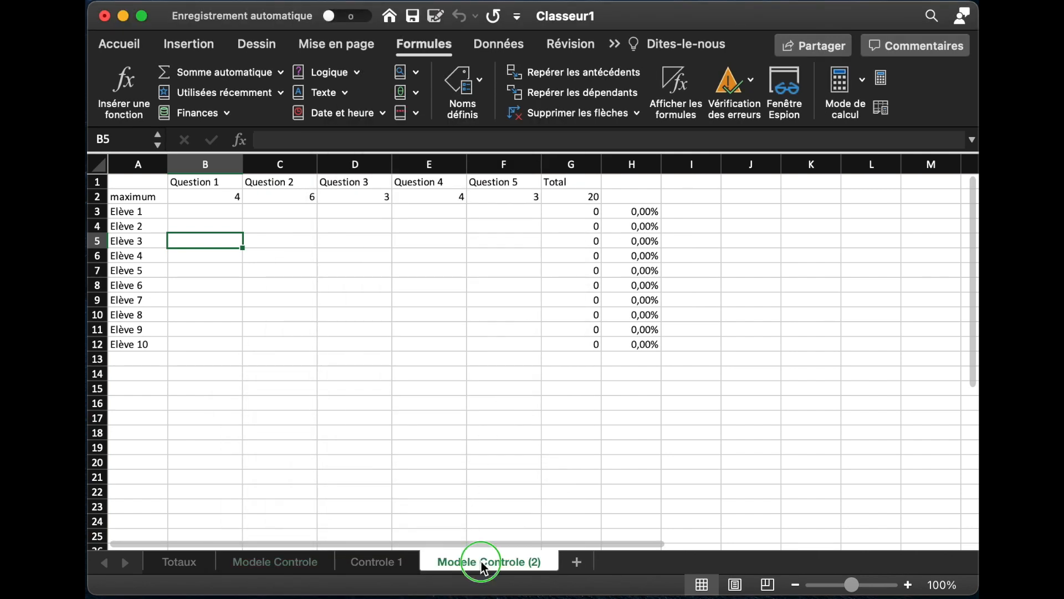
{"action": "right_click", "coordinate": [483, 564]}
{"action": "left_click", "coordinate": [530, 520]}
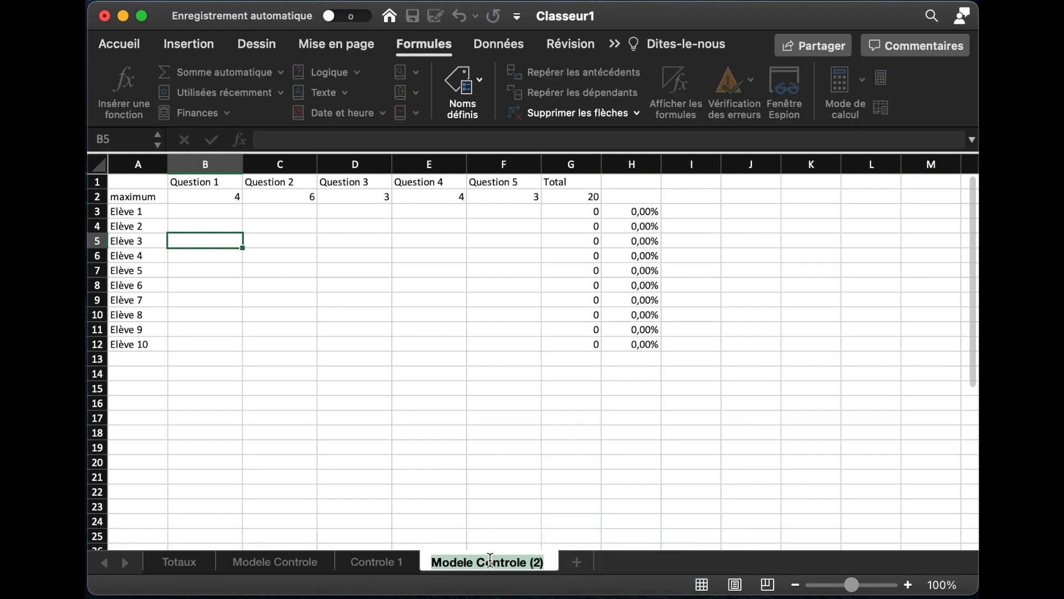
{"action": "type", "text": "Controle 2"}
{"action": "key", "text": "Return"}
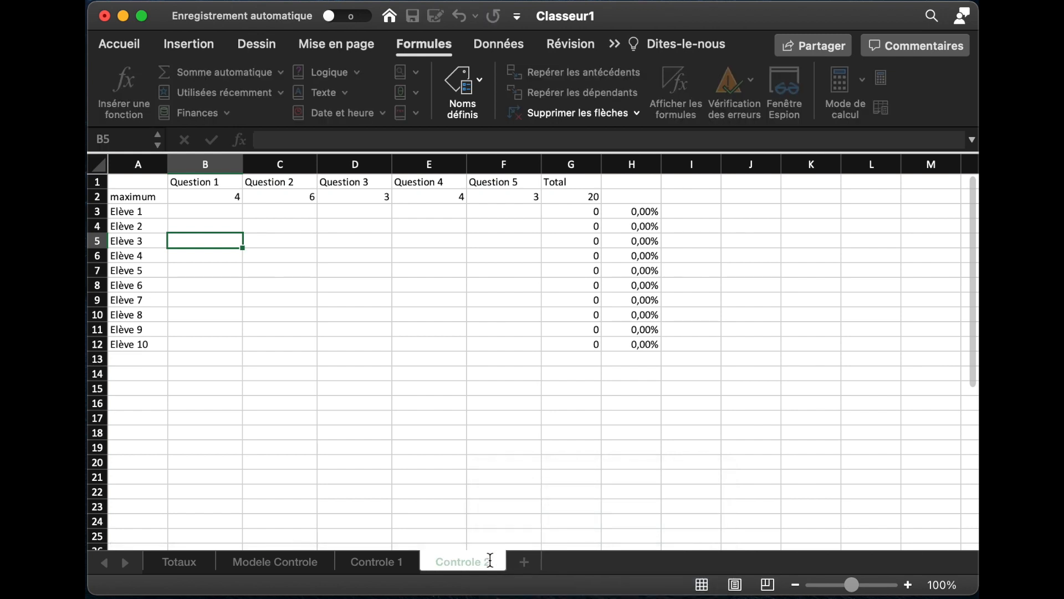
{"action": "left_click", "coordinate": [211, 571]}
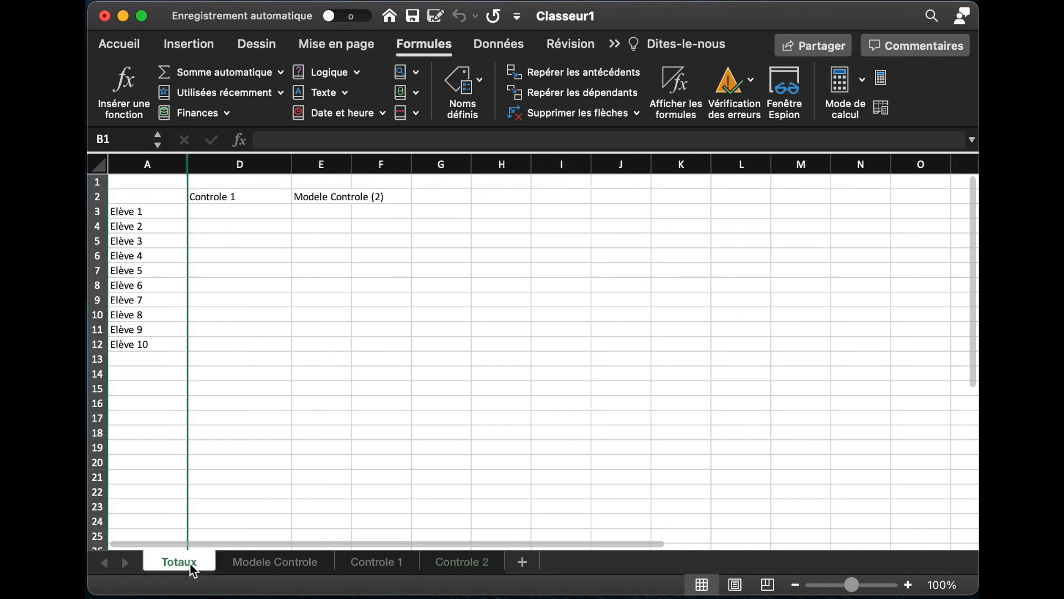
- Compare the sheet name listed in cell E2 of Totaux with the Controle 2 sheet, looking for a way to refresh it
{"action": "left_click", "coordinate": [349, 228]}
{"action": "left_click", "coordinate": [351, 194]}
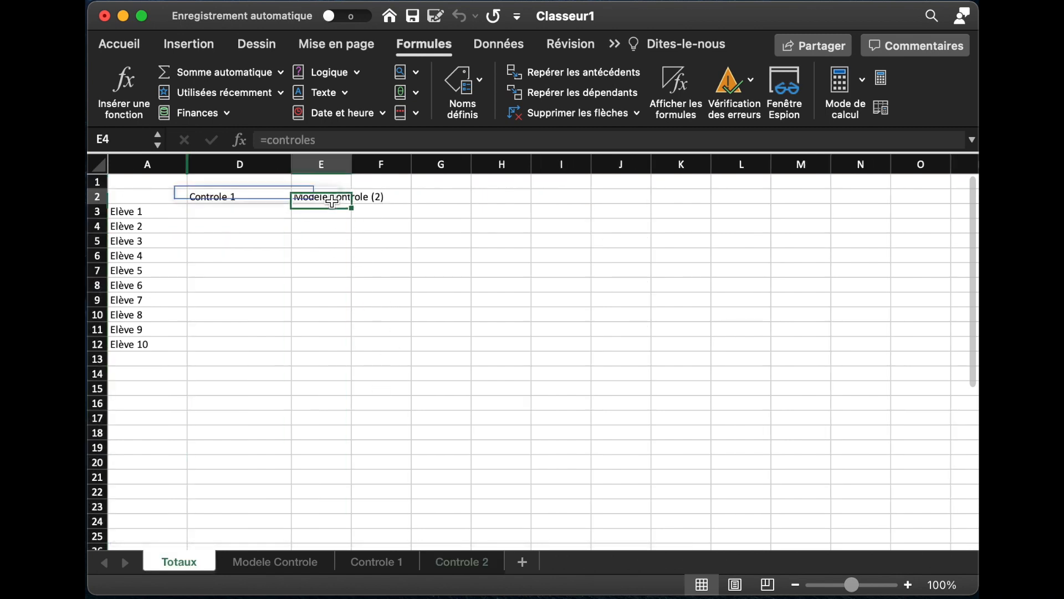
{"action": "left_click", "coordinate": [462, 562]}
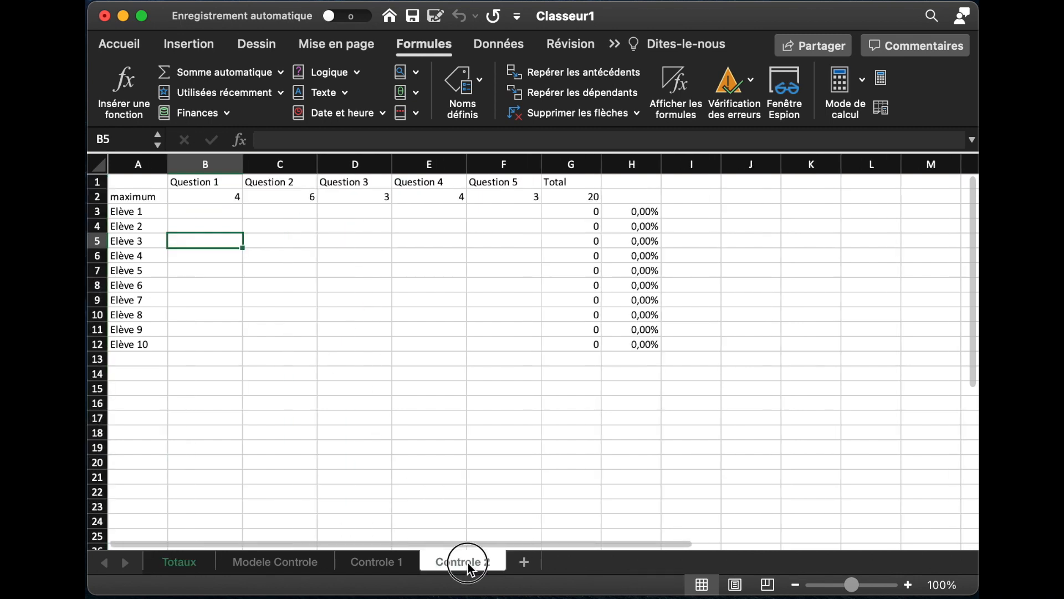
{"action": "left_click", "coordinate": [483, 477]}
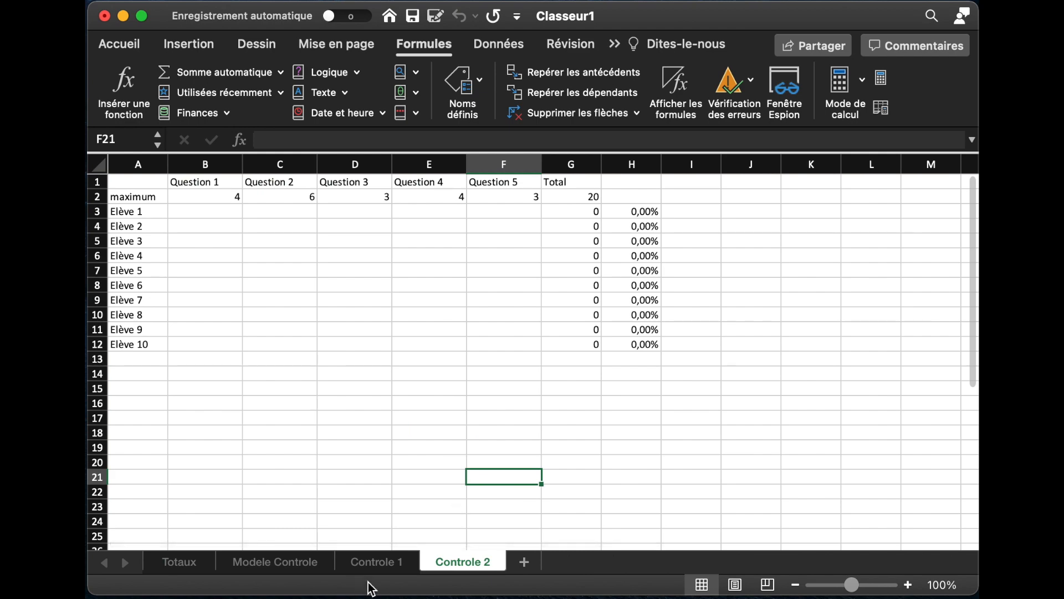
{"action": "key", "text": "super+s"}
{"action": "left_click", "coordinate": [778, 476]}
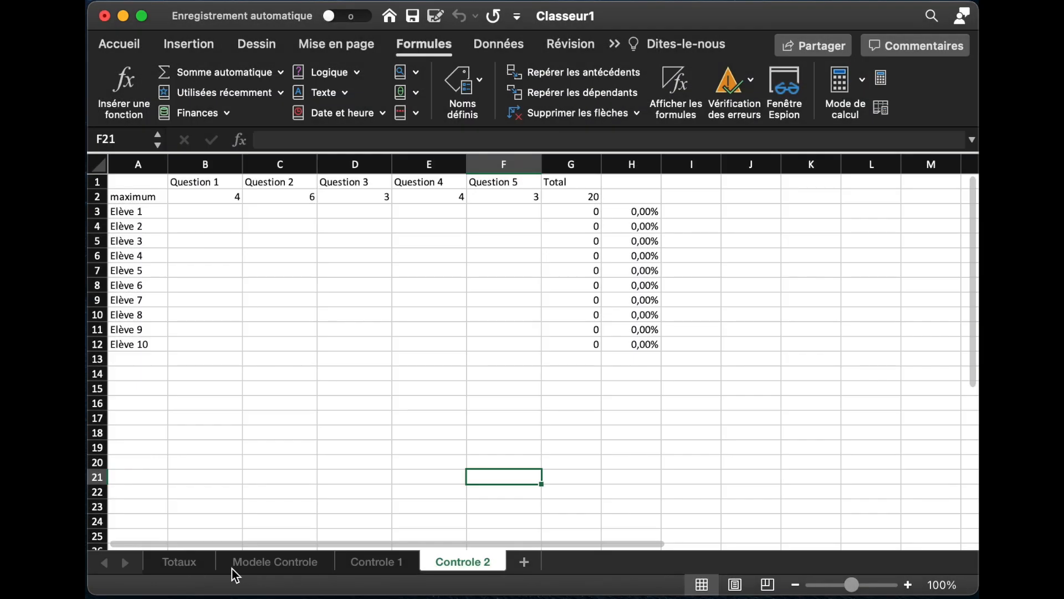
{"action": "left_click", "coordinate": [178, 563]}
{"action": "left_click", "coordinate": [391, 389]}
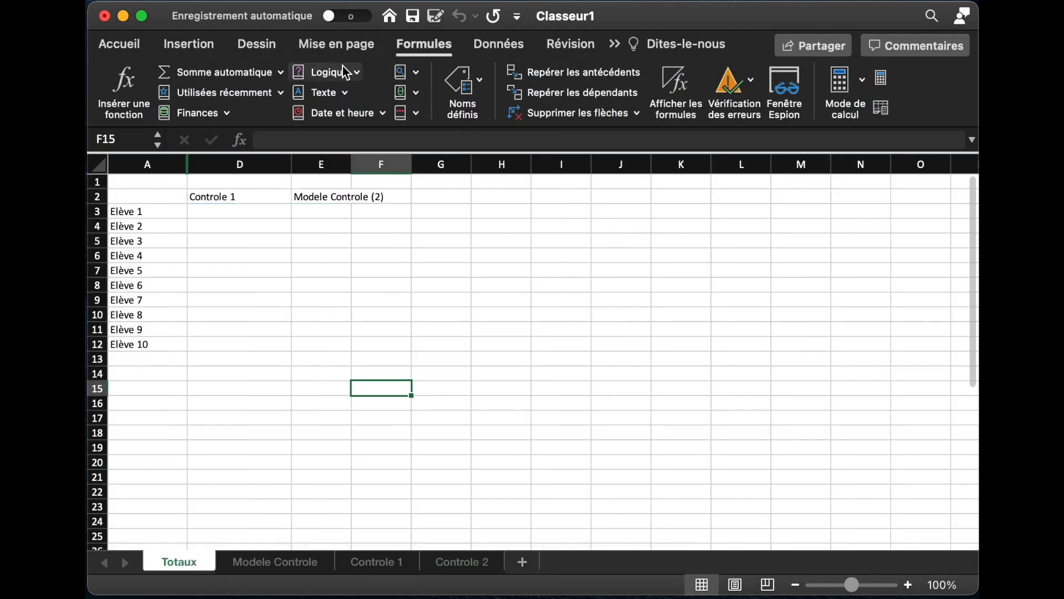
{"action": "left_click", "coordinate": [504, 45]}
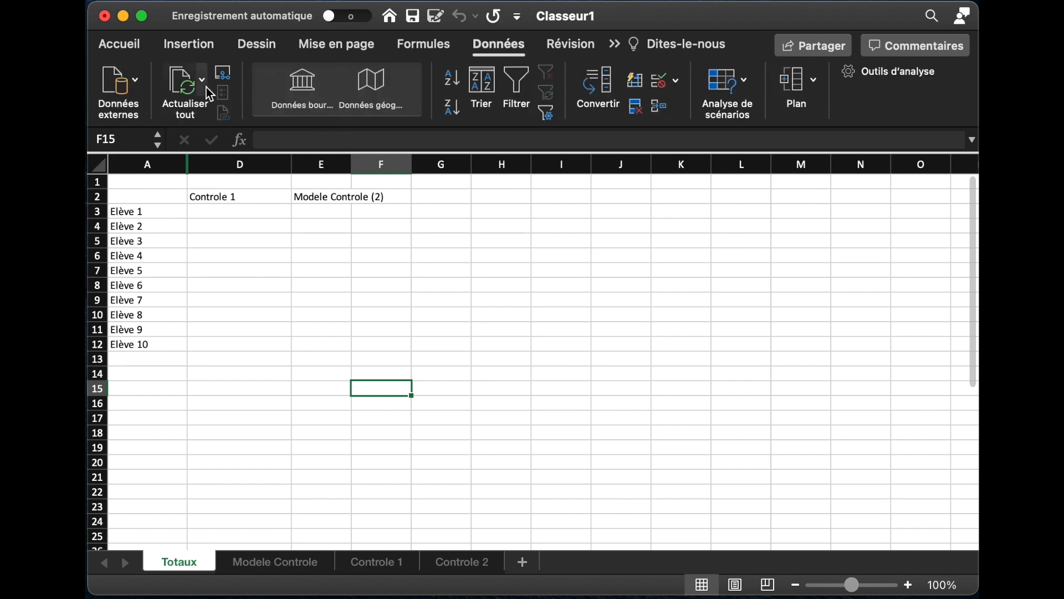
- Replace the formula in cell E2 of Totaux with the text "Controle 2"
{"action": "left_click", "coordinate": [331, 201]}
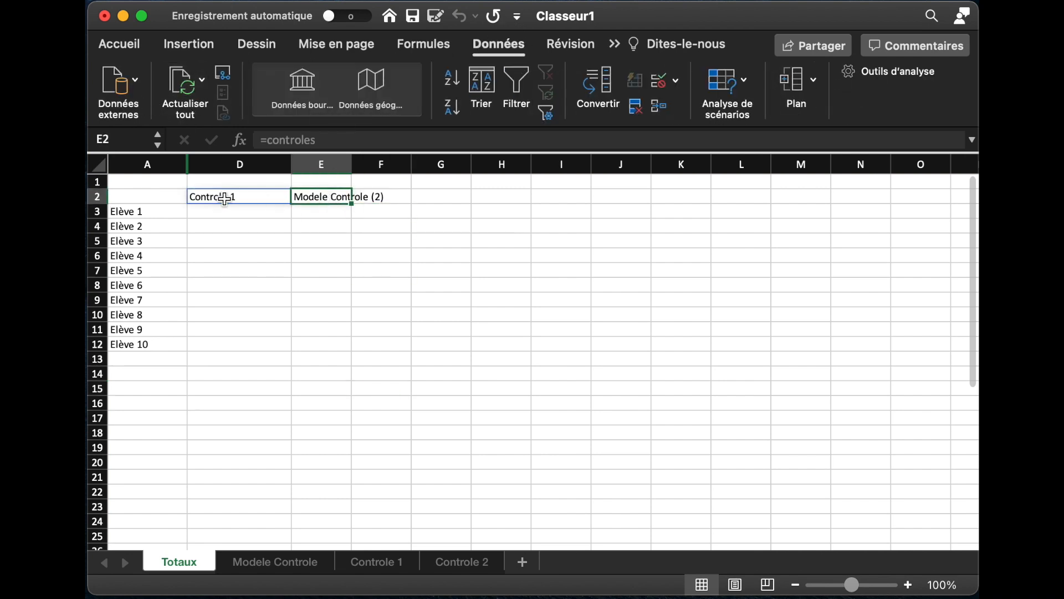
{"action": "left_click", "coordinate": [321, 198]}
{"action": "type", "text": "Controle 2"}
{"action": "left_click", "coordinate": [322, 229]}
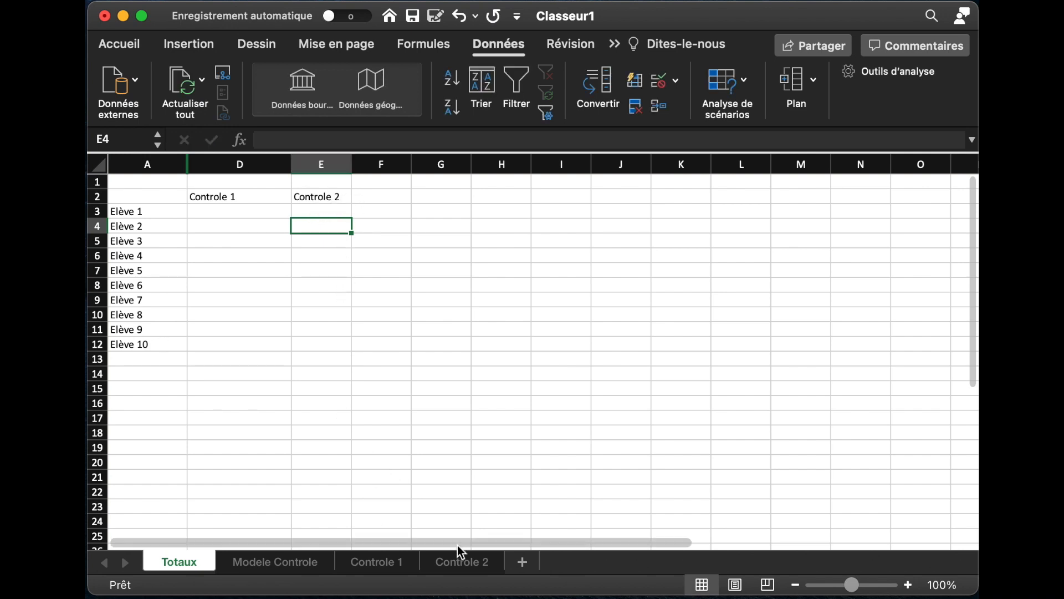
- Start an INDIRECT formula in cell D3 of Totaux, for Elève 1 under Controle 1, leaving its reference argument empty
{"action": "left_click", "coordinate": [464, 565]}
{"action": "left_click", "coordinate": [392, 565]}
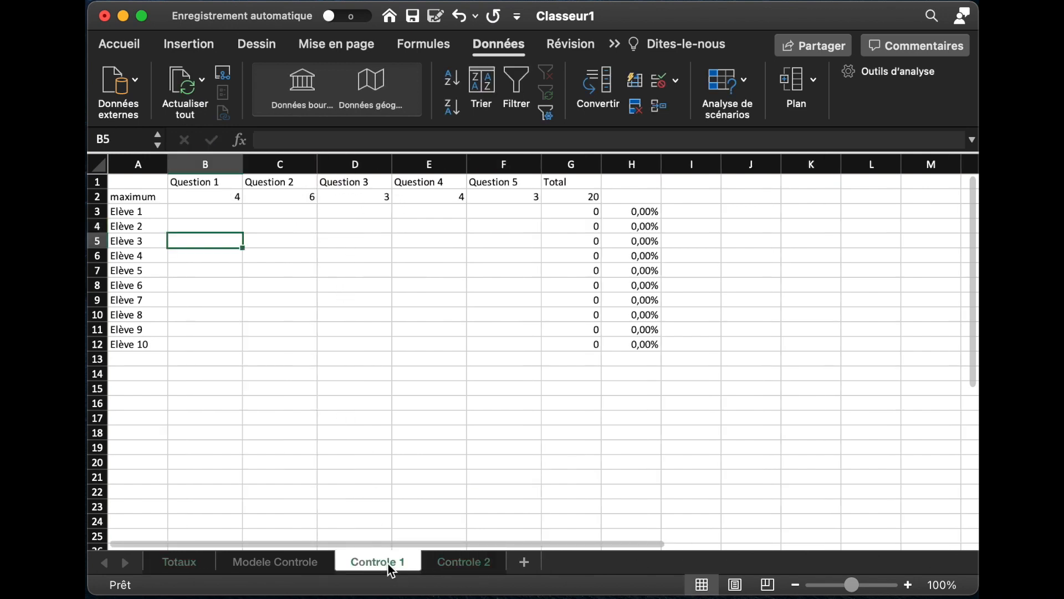
{"action": "left_click", "coordinate": [195, 567]}
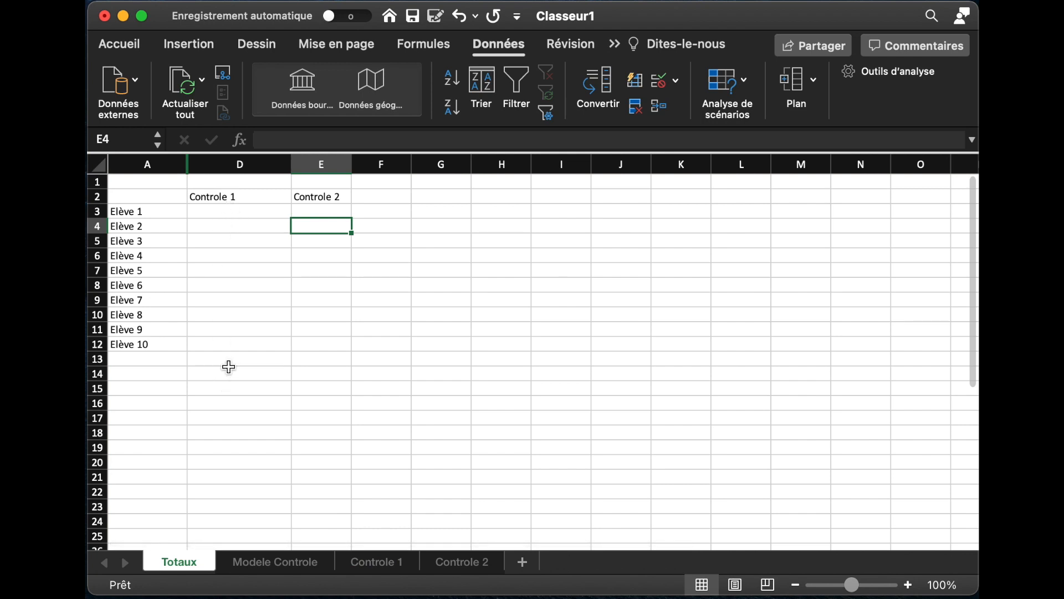
{"action": "left_click", "coordinate": [216, 215]}
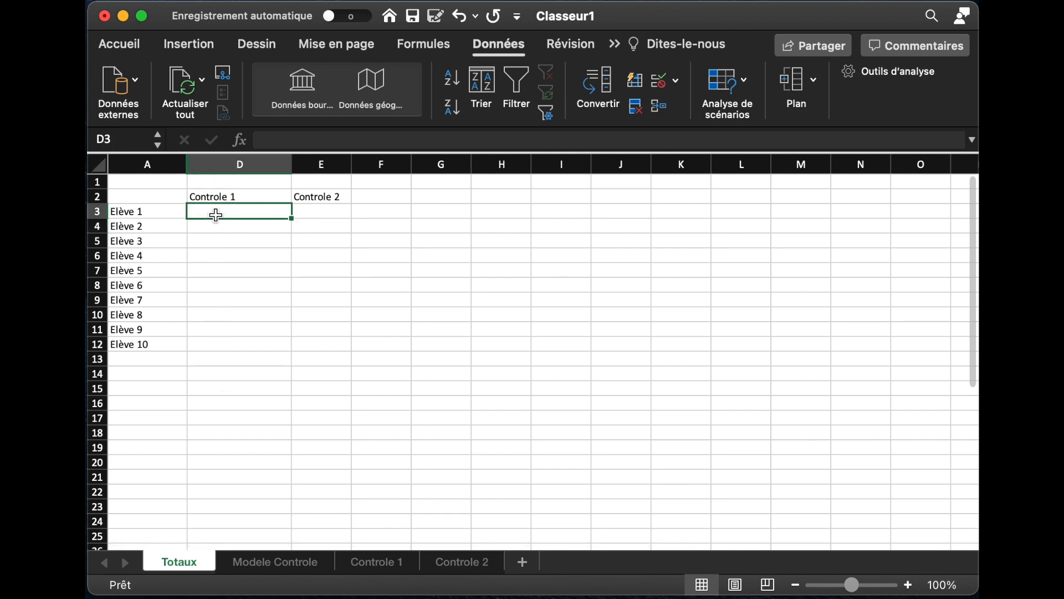
{"action": "type", "text": "="}
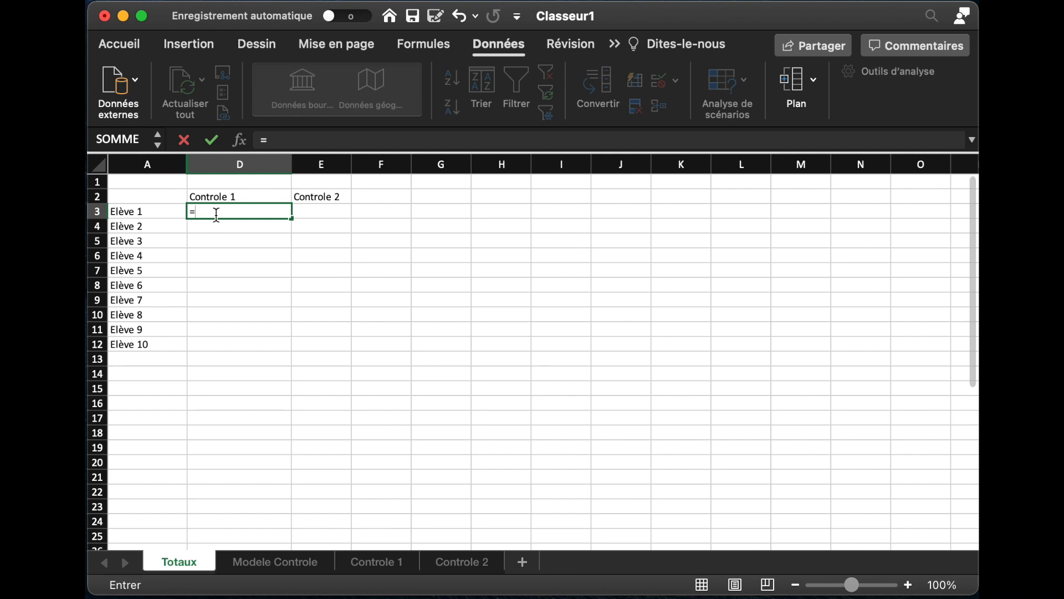
{"action": "type", "text": "IN"}
{"action": "key", "text": "Down"}
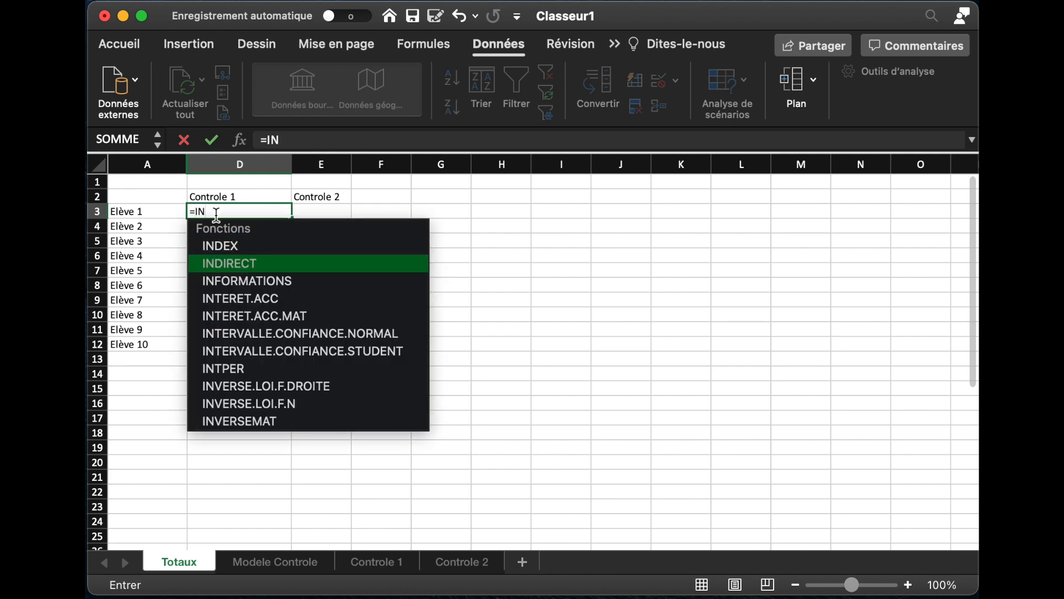
{"action": "double_click", "coordinate": [277, 264]}
{"action": "left_click", "coordinate": [277, 267]}
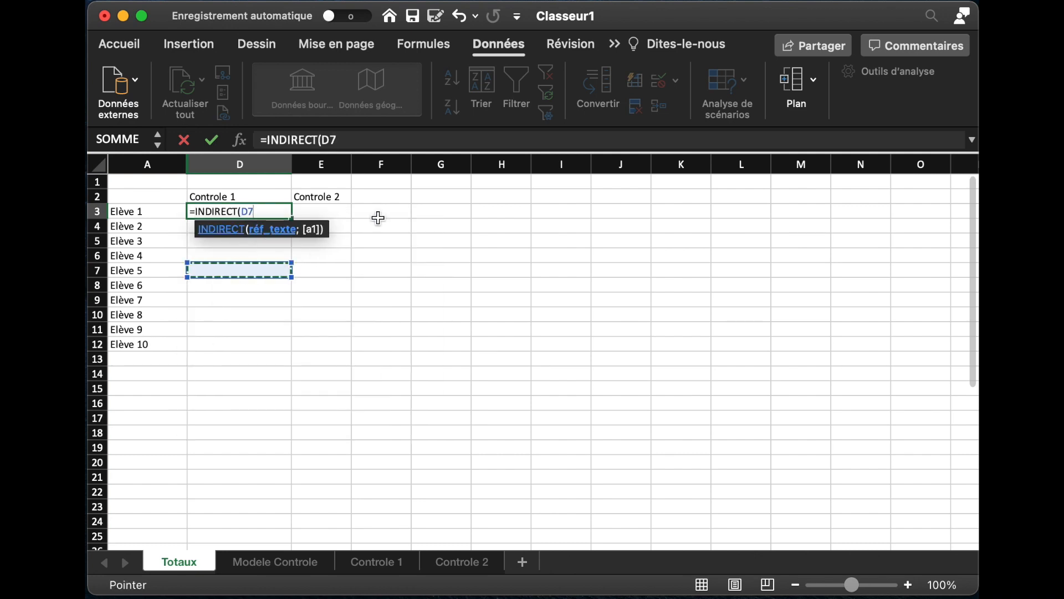
{"action": "left_click", "coordinate": [348, 141]}
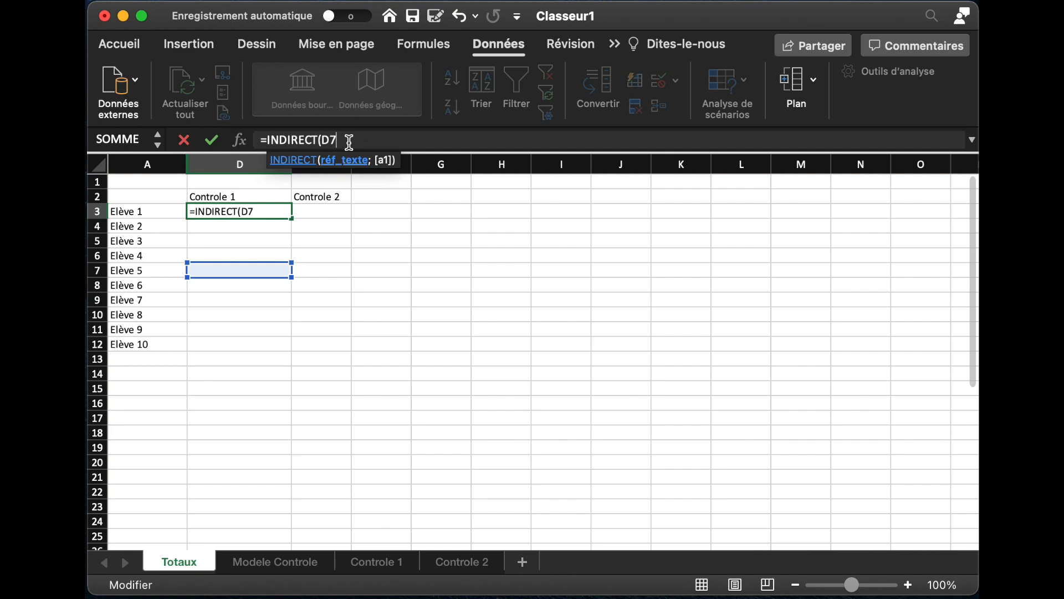
{"action": "key", "text": "BackSpace"}
{"action": "key", "text": "BackSpace"}
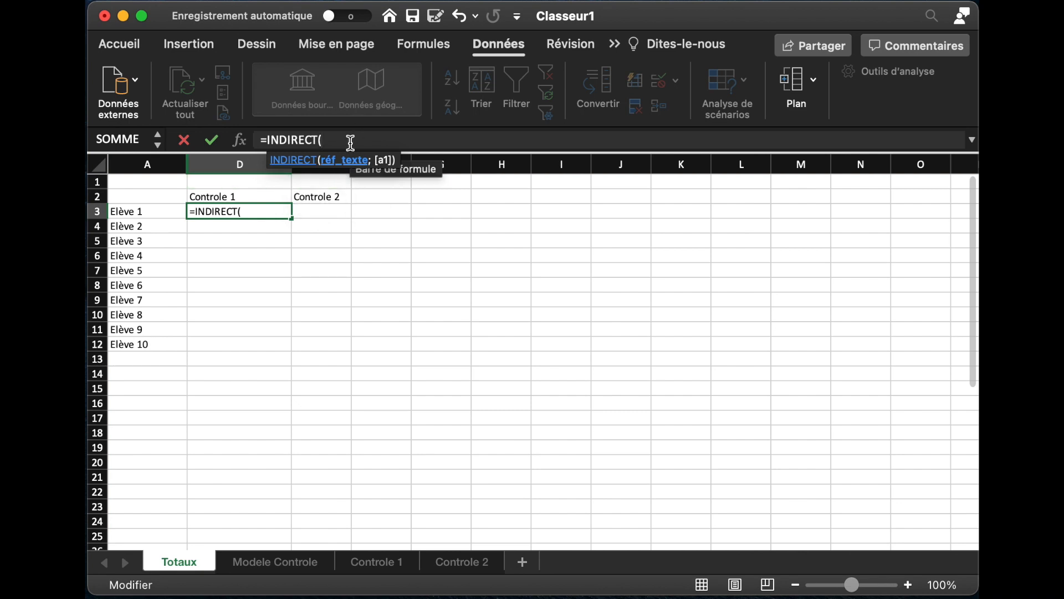
- Build the sheet part of the INDIRECT reference in D3 as "'" & D2 & "'!, taking the sheet name from cell D2
{"action": "type", "text": "\""}
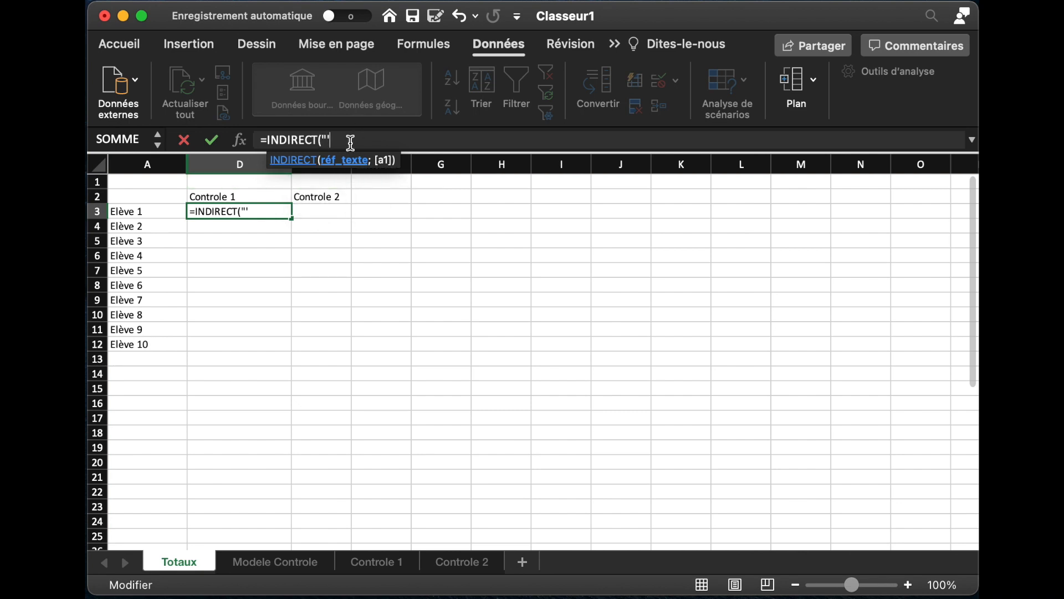
{"action": "type", "text": "\""}
{"action": "type", "text": "&"}
{"action": "left_click", "coordinate": [216, 195]}
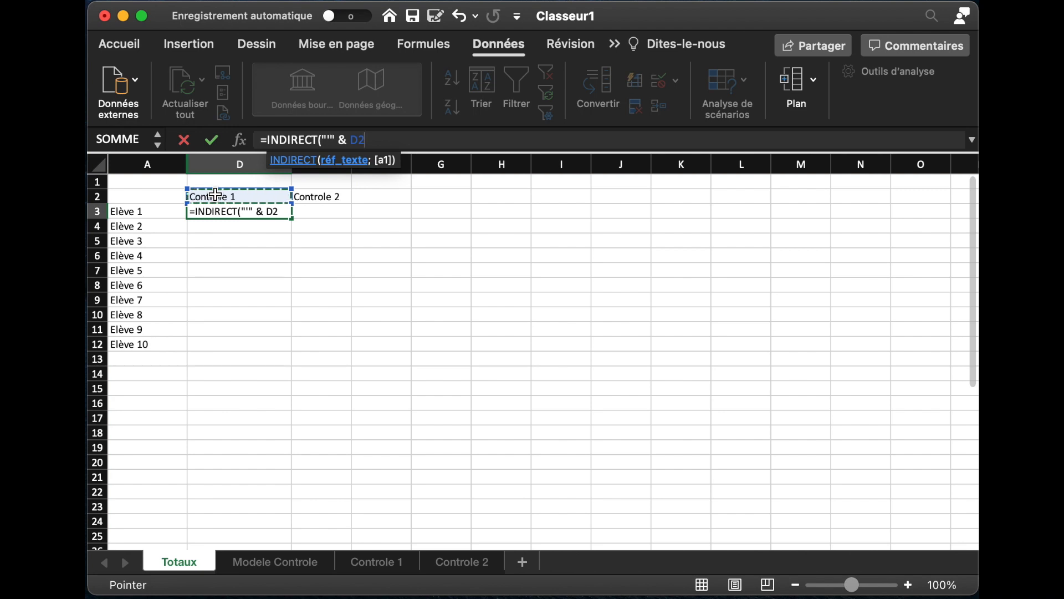
{"action": "type", "text": "&"}
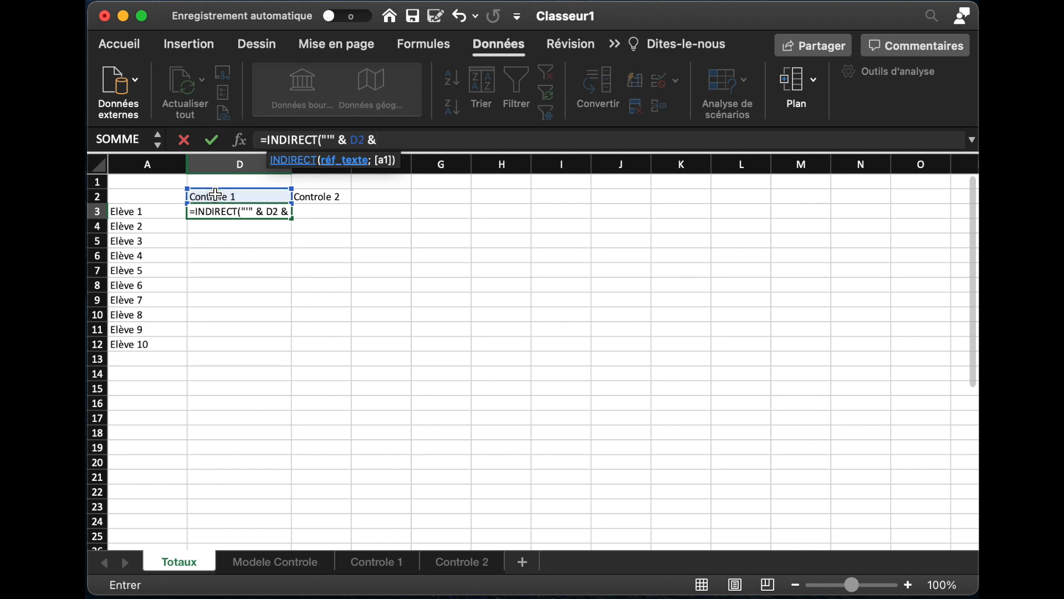
{"action": "type", "text": " \"'!"}
{"action": "scroll", "coordinate": [216, 195], "scroll_direction": "right", "scroll_amount": 2}
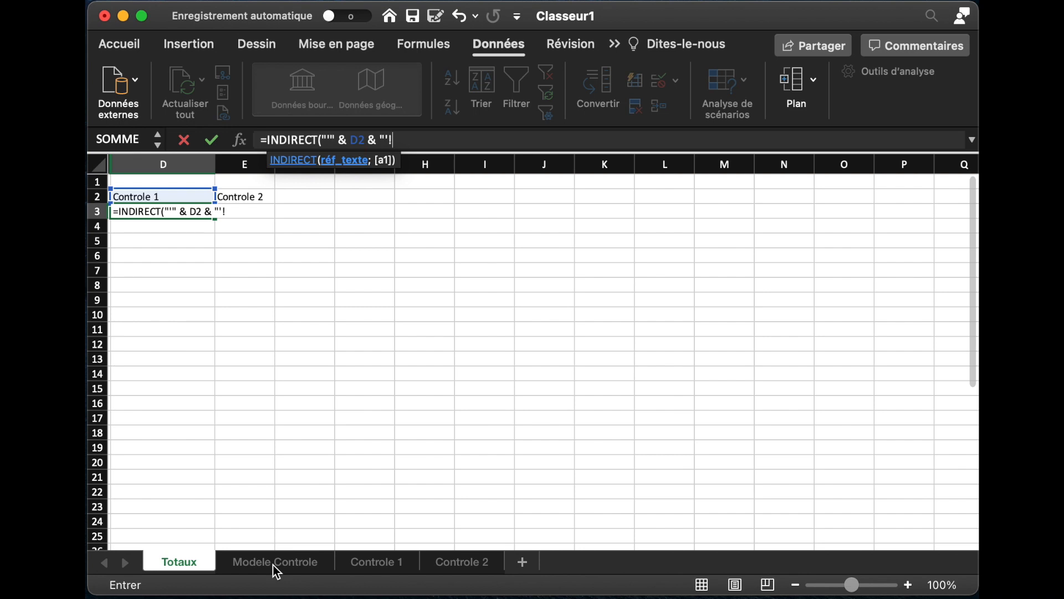
{"action": "left_click", "coordinate": [381, 567]}
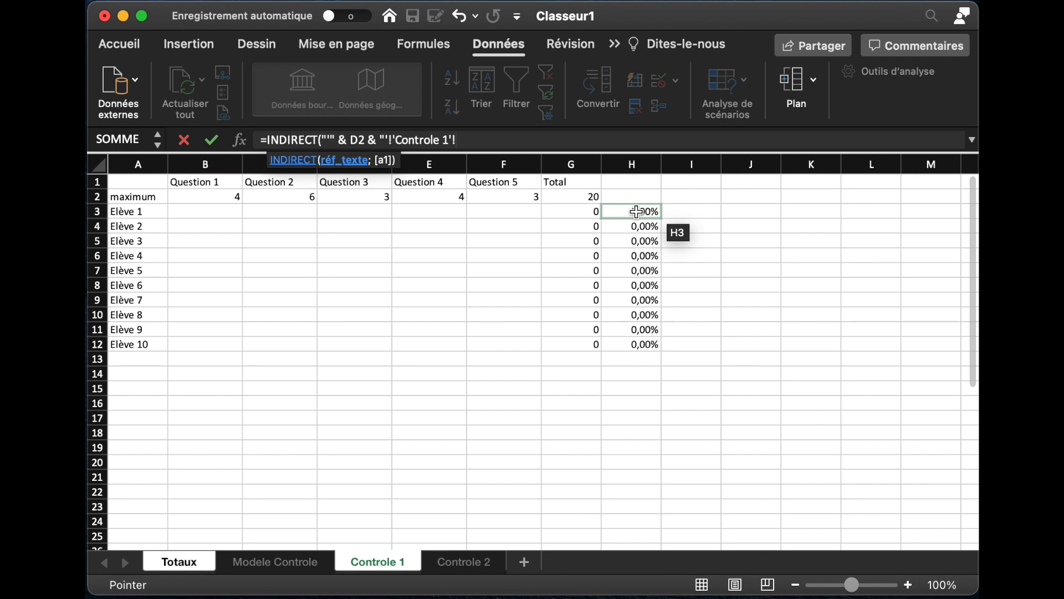
{"action": "left_click", "coordinate": [190, 570]}
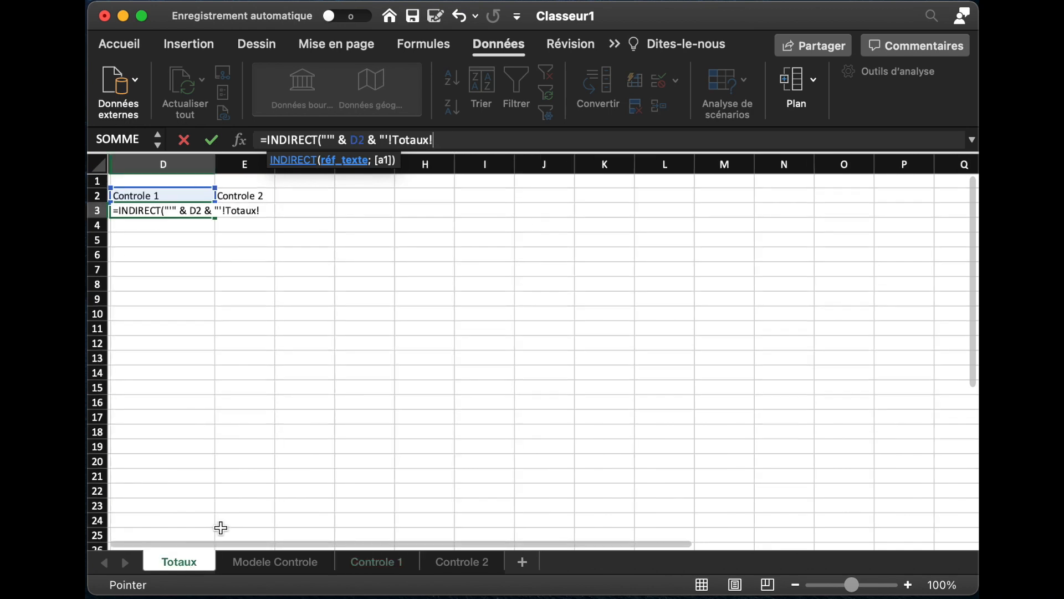
{"action": "key", "text": "BackSpace"}
{"action": "key", "text": "BackSpace"}
{"action": "key", "text": "BackSpace"}
{"action": "key", "text": "BackSpace"}
{"action": "key", "text": "BackSpace"}
{"action": "key", "text": "BackSpace"}
{"action": "key", "text": "BackSpace"}
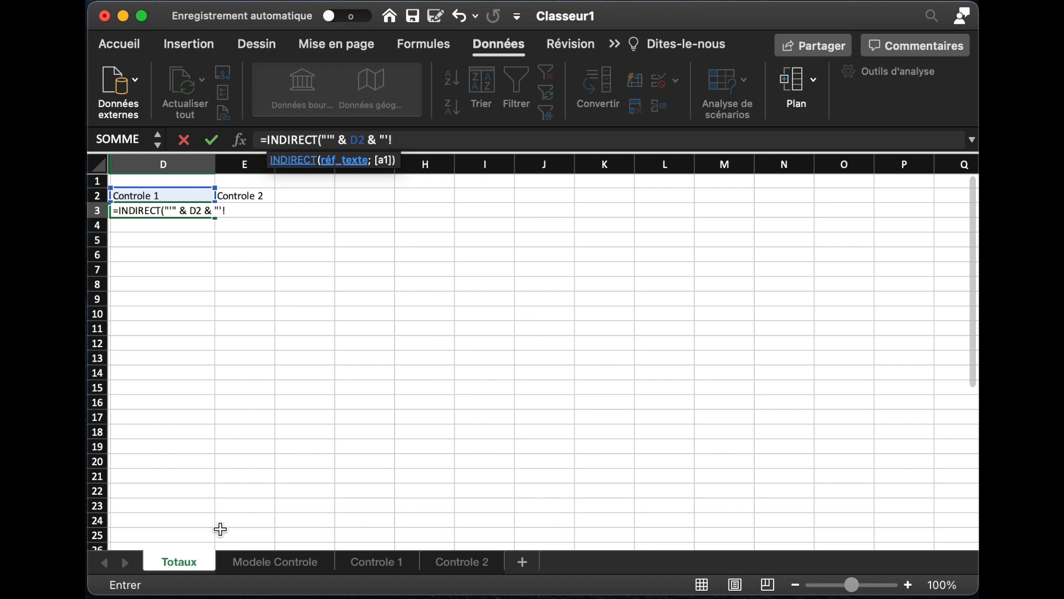
- Complete the D3 formula with column H and the current row, as =INDIRECT("'" & D2 & "'!H"&LIGNE())
{"action": "type", "text": "H"}
{"action": "type", "text": "\"&LI"}
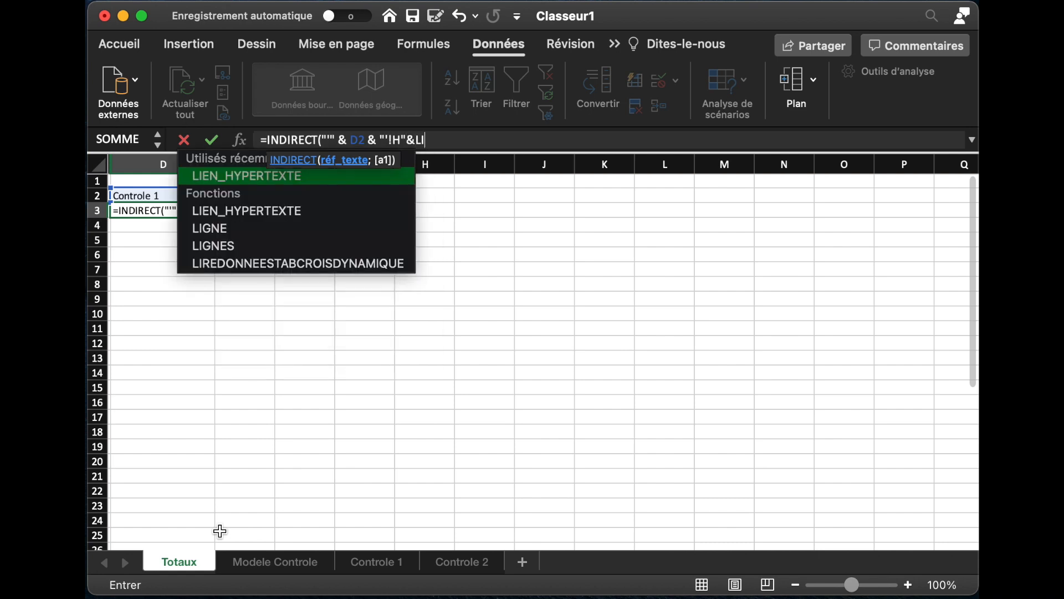
{"action": "type", "text": "GNE()"}
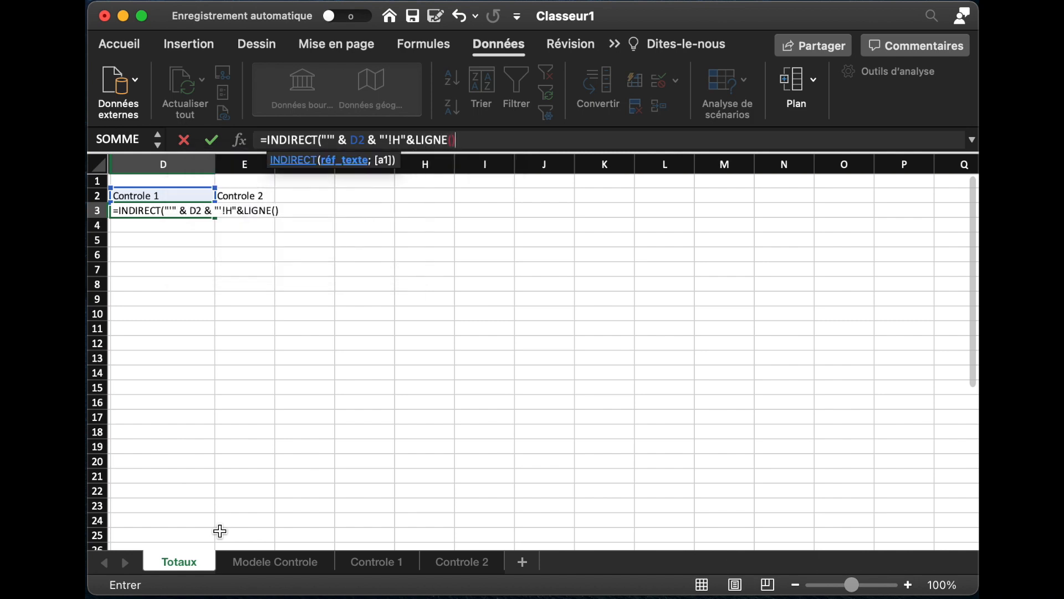
{"action": "type", "text": ")"}
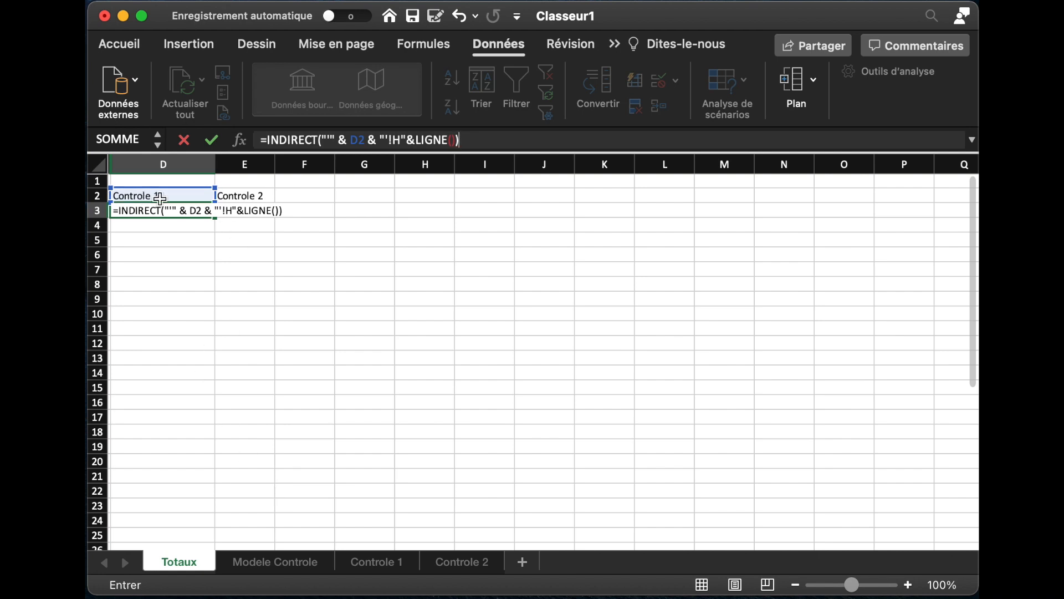
{"action": "key", "text": "Return"}
{"action": "scroll", "coordinate": [188, 216], "scroll_direction": "left", "scroll_amount": 3}
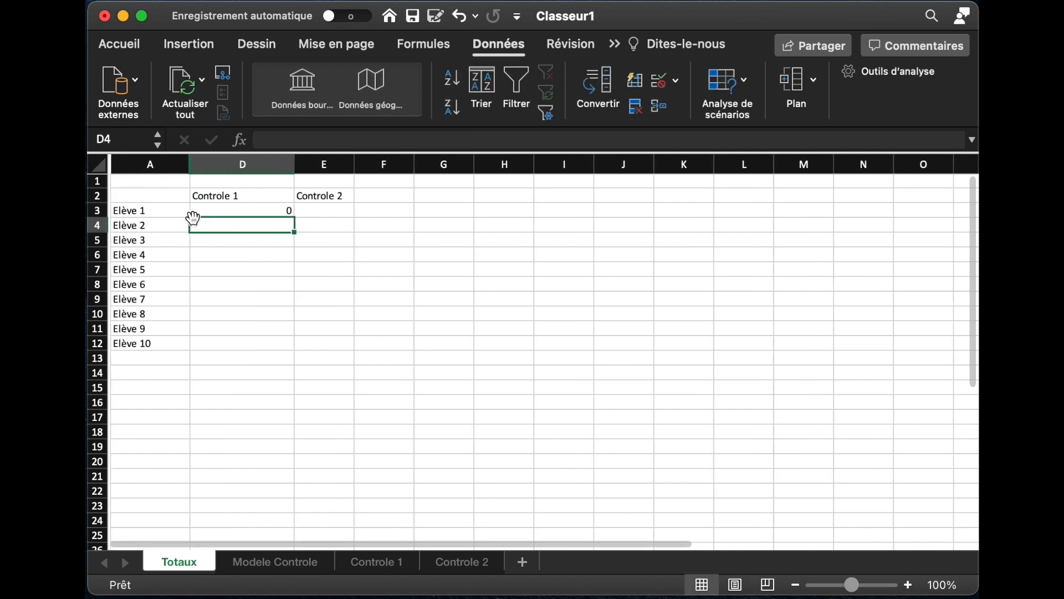
- Lock the row of the header reference in the D3 formula by changing it to D$2
{"action": "left_click", "coordinate": [259, 214]}
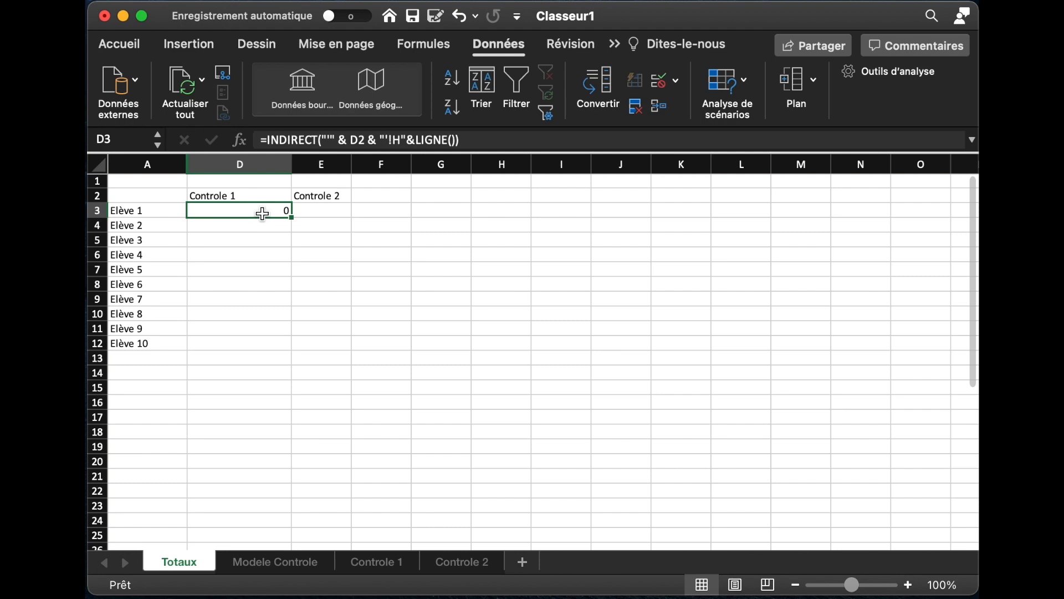
{"action": "left_click", "coordinate": [371, 139]}
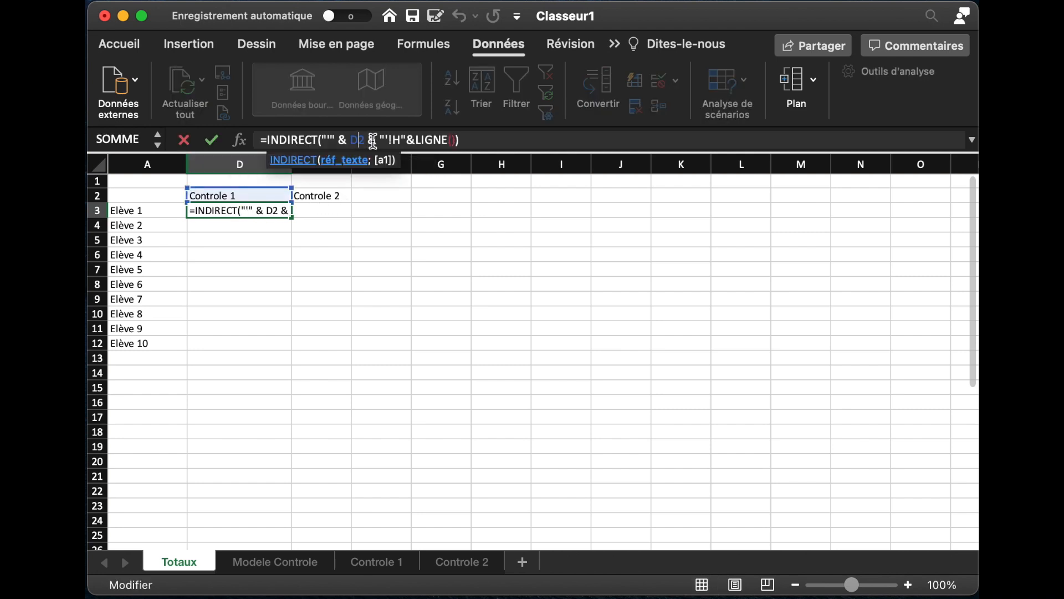
{"action": "type", "text": "$"}
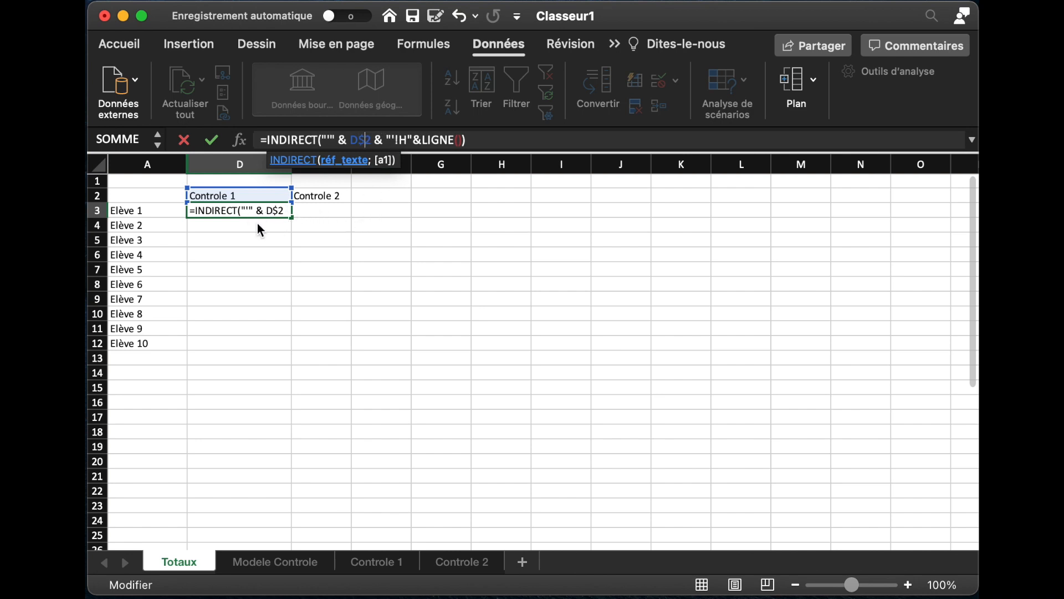
{"action": "key", "text": "Return"}
- Fill the D3 formula down to row 12 and across to column E, and narrow column D to fit its header
{"action": "left_click", "coordinate": [275, 216]}
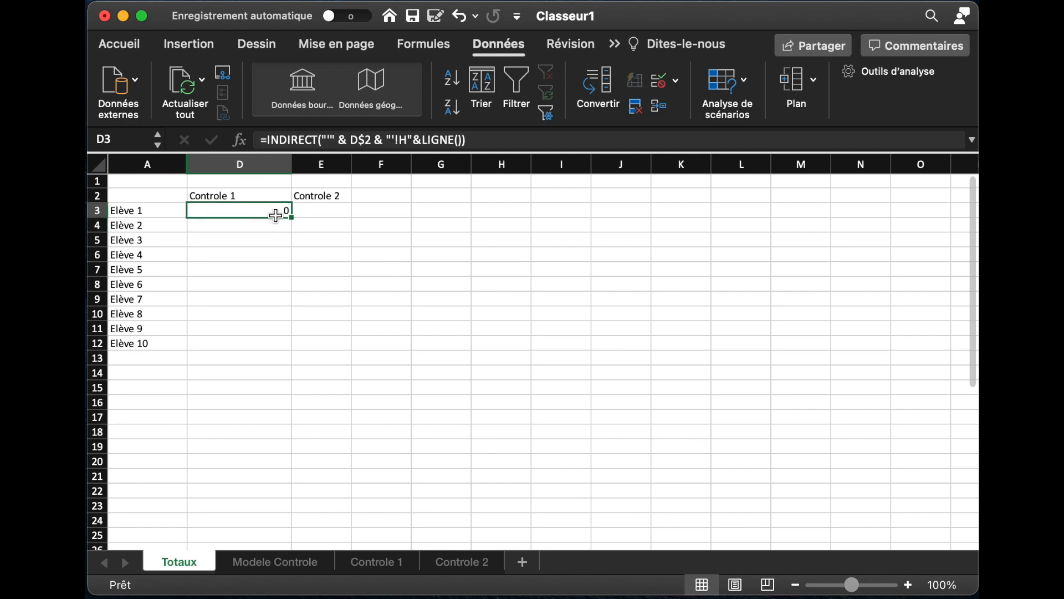
{"action": "left_click_drag", "start_coordinate": [290, 216], "coordinate": [285, 348]}
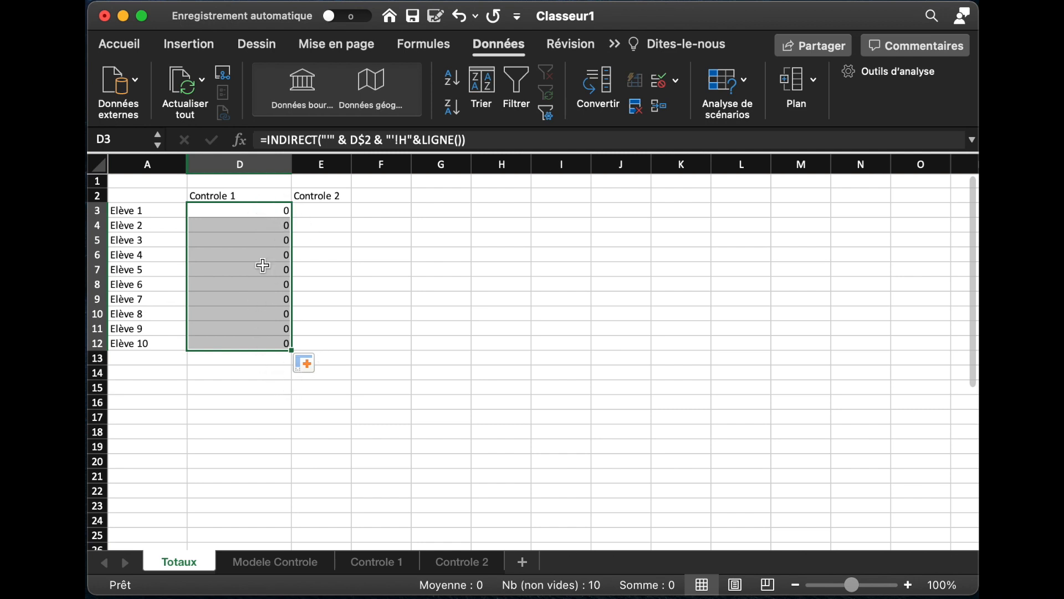
{"action": "left_click_drag", "start_coordinate": [293, 352], "coordinate": [340, 350]}
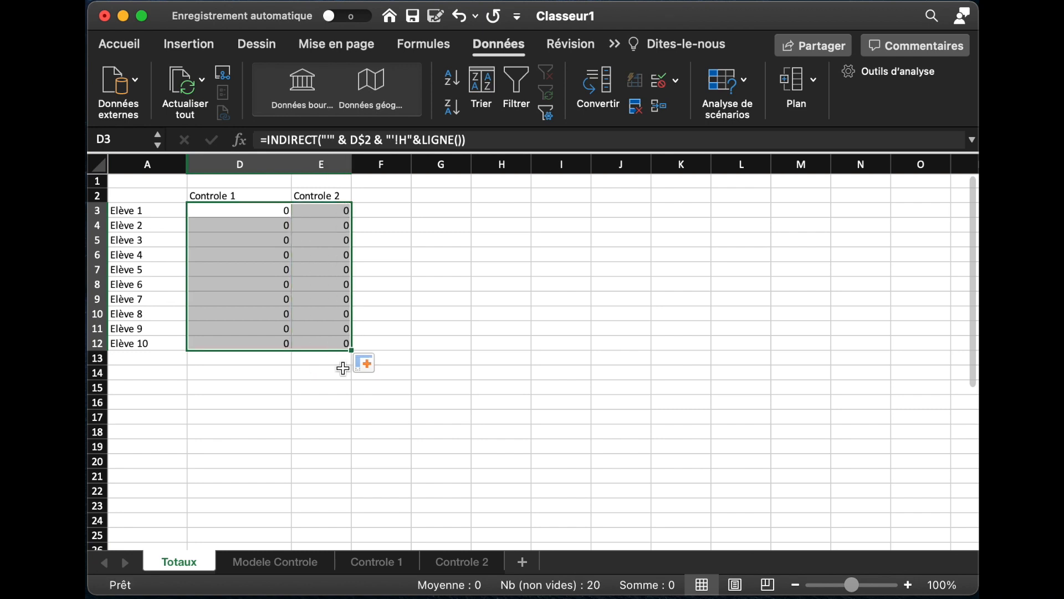
{"action": "left_click", "coordinate": [322, 328]}
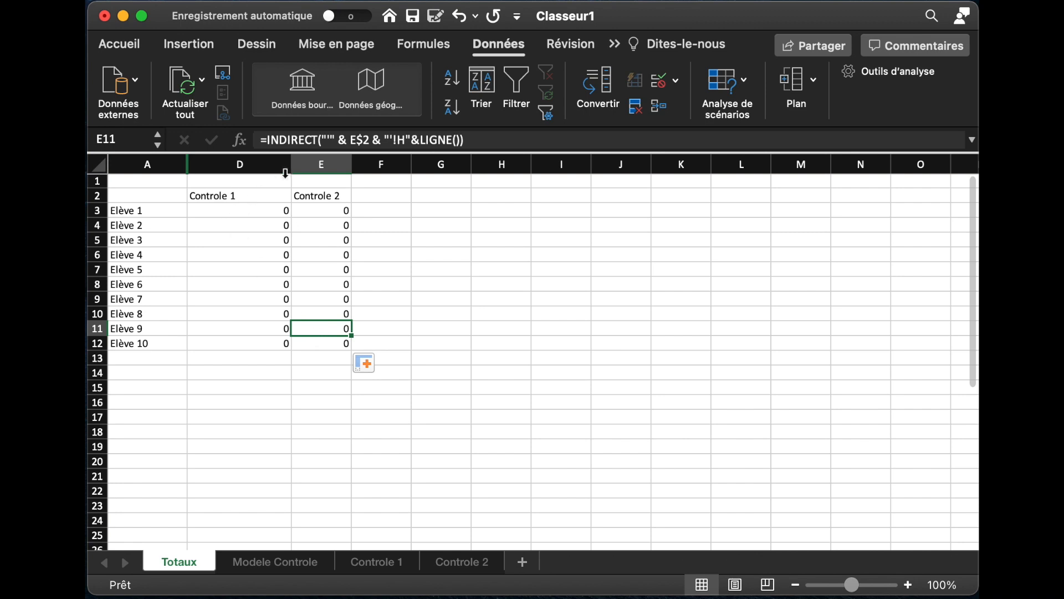
{"action": "left_click_drag", "start_coordinate": [289, 164], "coordinate": [255, 166]}
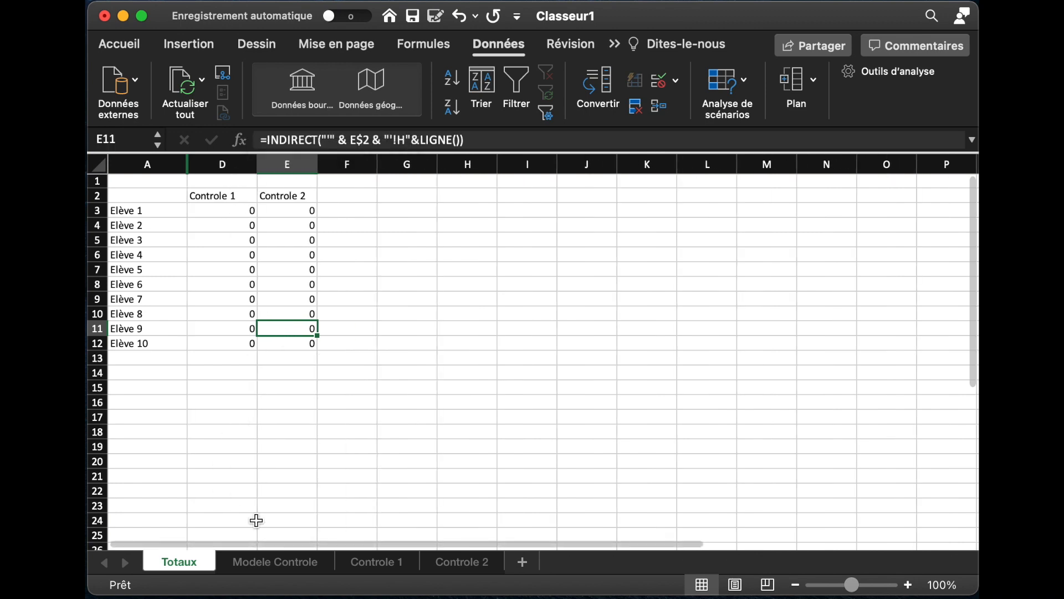
- On the Controle 1 sheet, build the random score formula =ALEA.ENTRE.BORNES(0;B2) in B3, for Elève 1's Question 1
{"action": "left_click", "coordinate": [386, 567]}
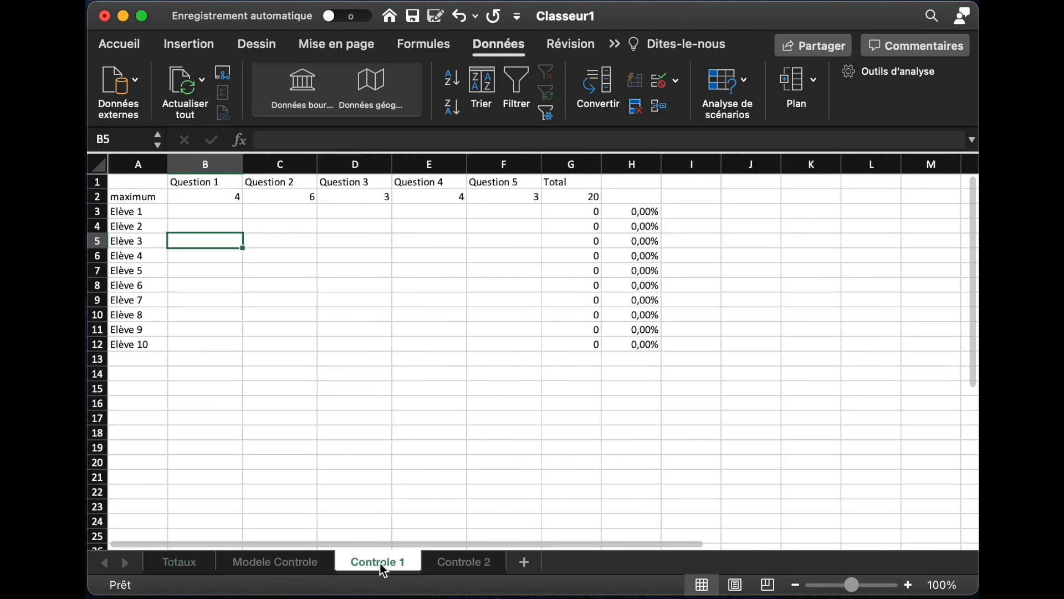
{"action": "left_click", "coordinate": [203, 212]}
{"action": "left_click", "coordinate": [203, 242]}
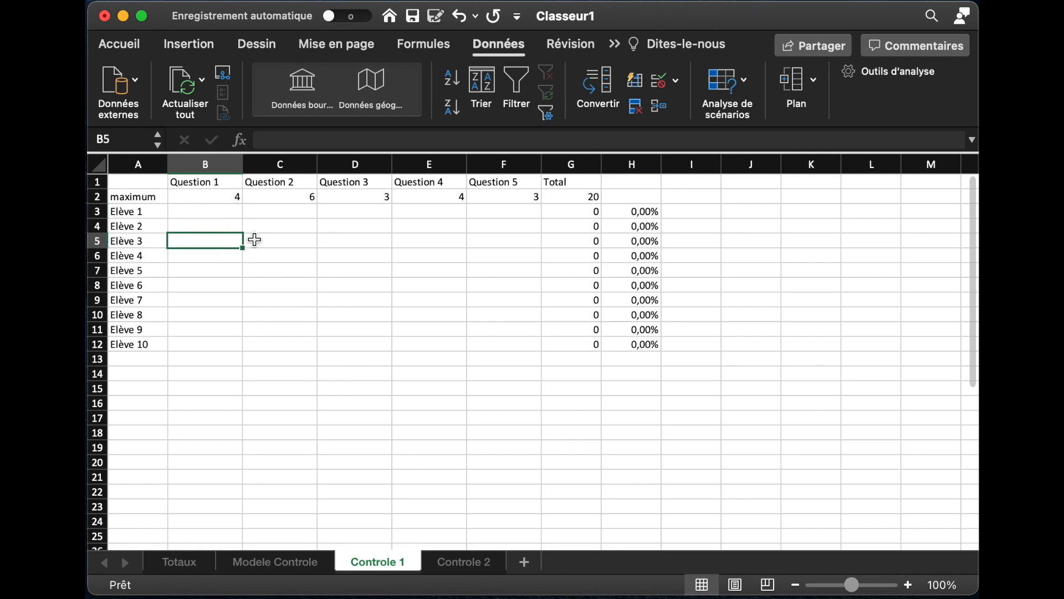
{"action": "key", "text": "Up"}
{"action": "key", "text": "Up"}
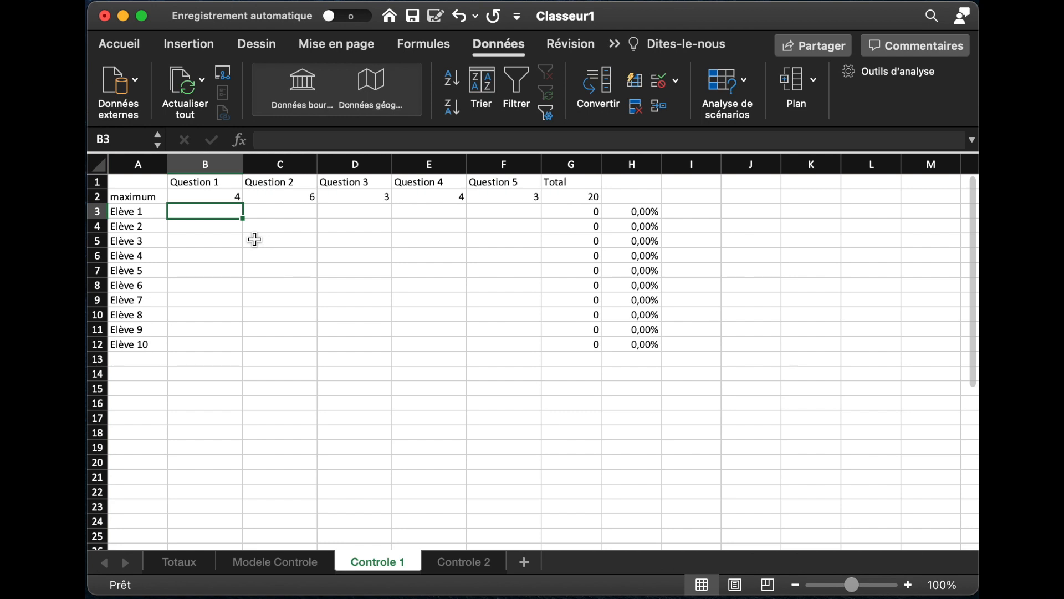
{"action": "type", "text": "="}
{"action": "left_click", "coordinate": [292, 133]}
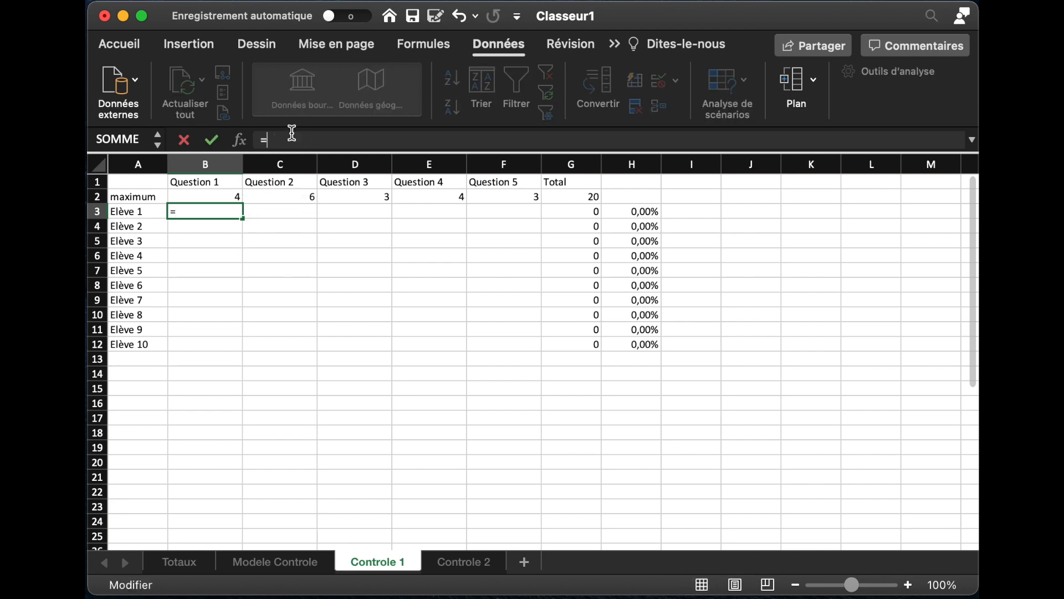
{"action": "type", "text": "ALEA"}
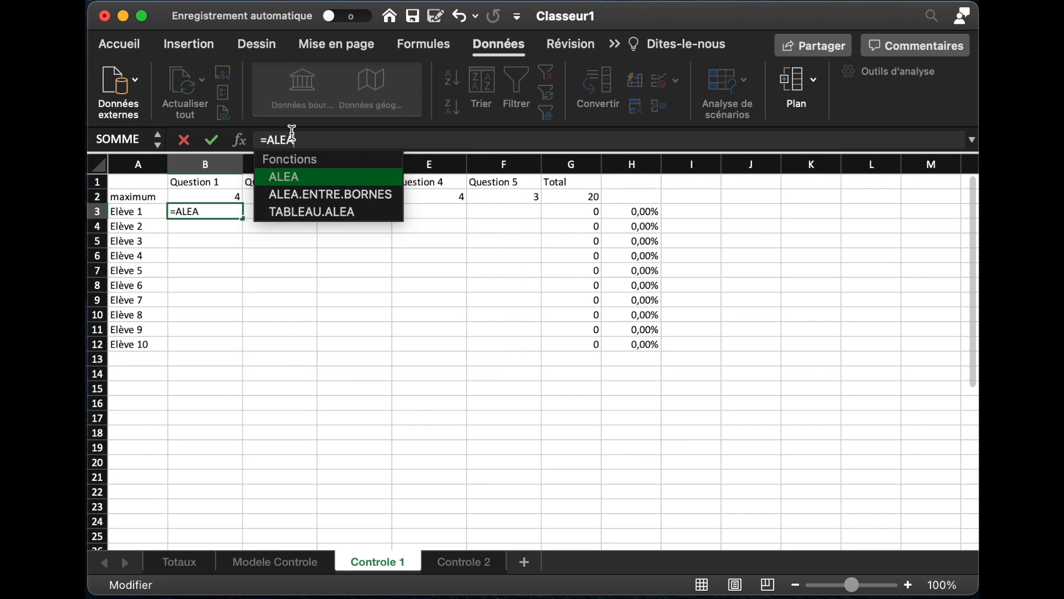
{"action": "double_click", "coordinate": [307, 195]}
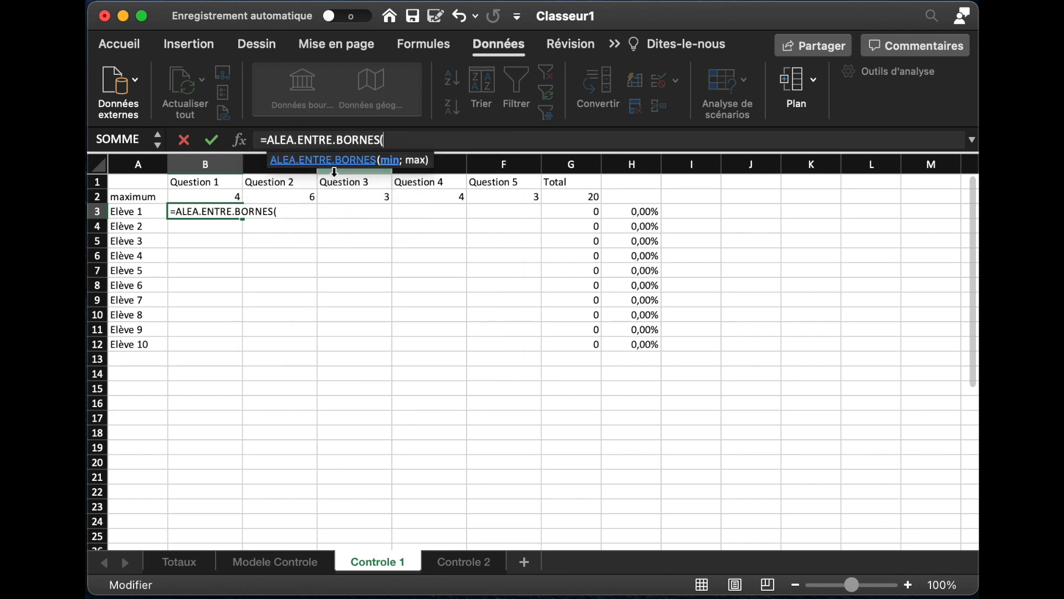
{"action": "type", "text": "0;"}
{"action": "left_click", "coordinate": [217, 201]}
{"action": "type", "text": ")"}
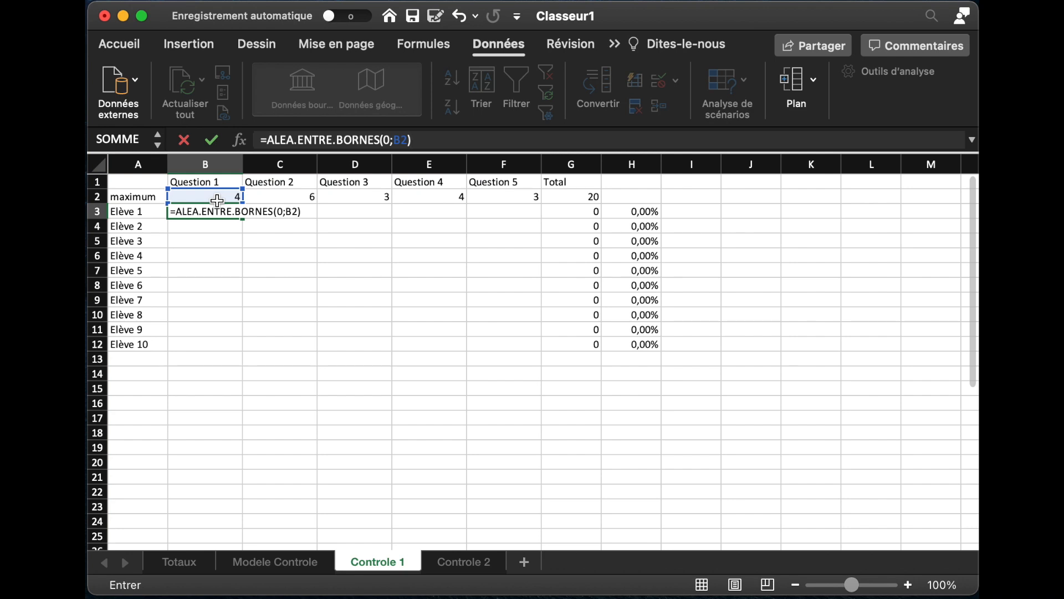
- Lock the row of the maximum reference in the B3 formula by changing it to B$2, and confirm the formula
{"action": "left_click", "coordinate": [403, 140]}
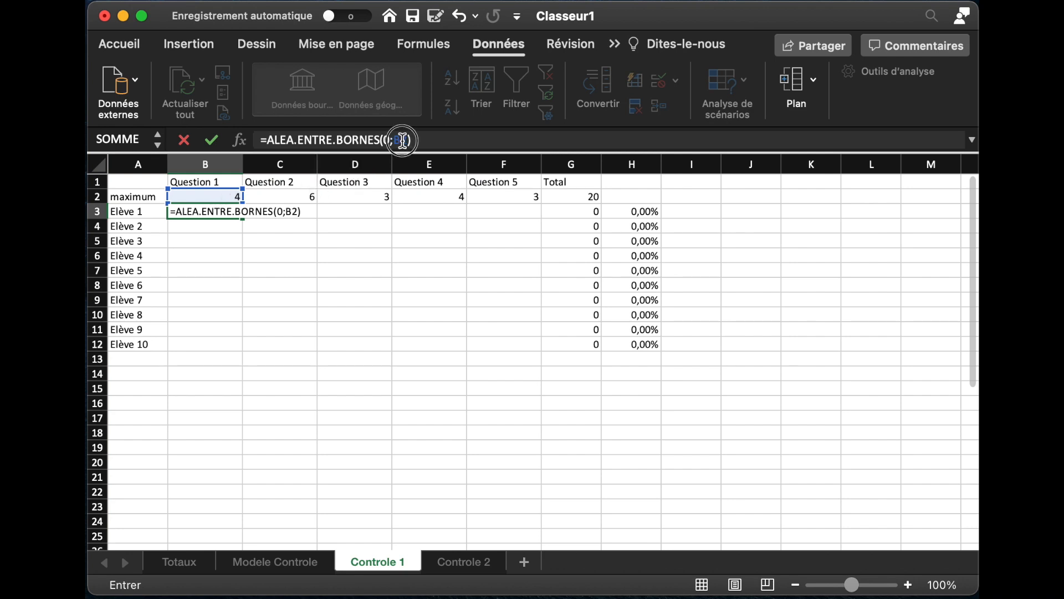
{"action": "type", "text": "$"}
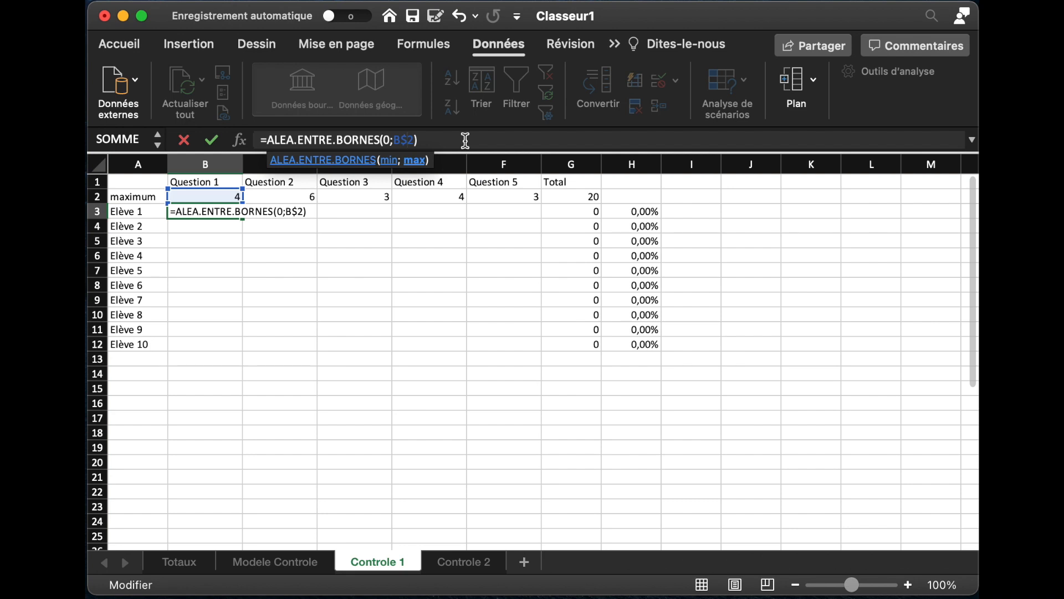
{"action": "key", "text": "Return"}
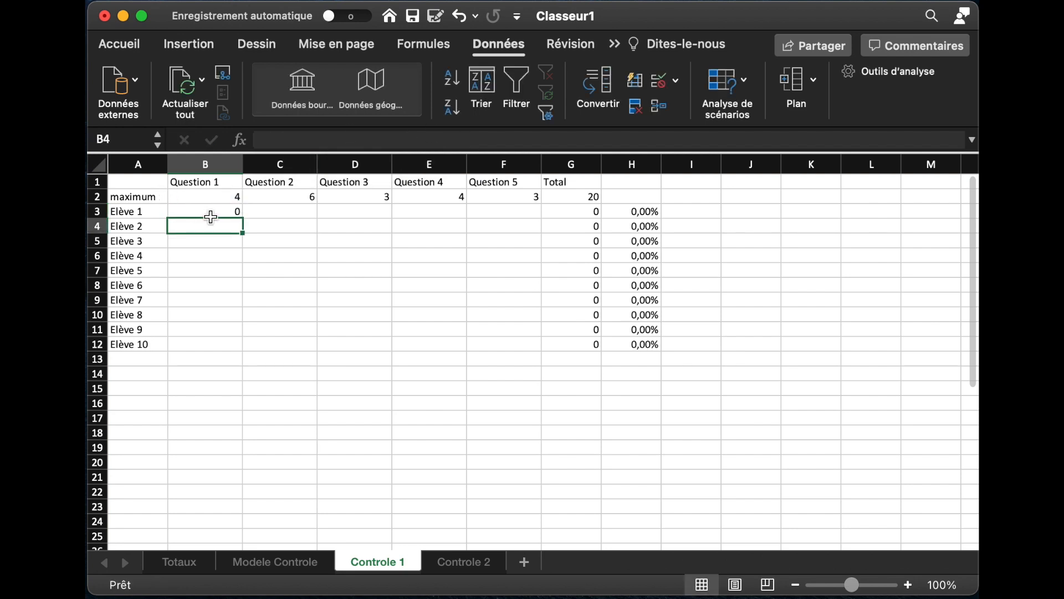
- Fill the B3 random score formula down to row 12 and across to column F
{"action": "left_click", "coordinate": [219, 211]}
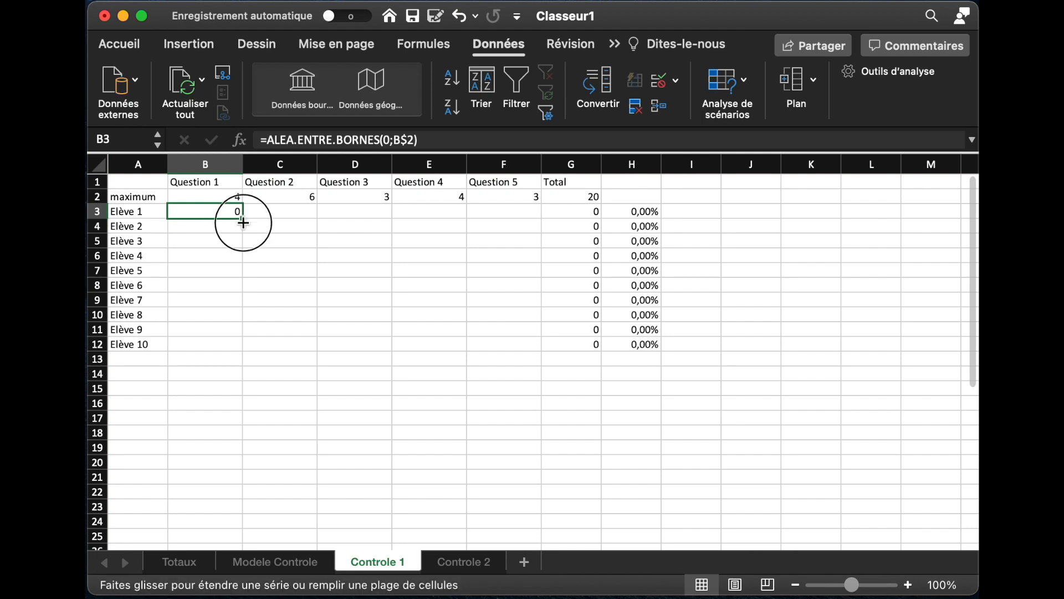
{"action": "left_click_drag", "start_coordinate": [243, 223], "coordinate": [247, 347]}
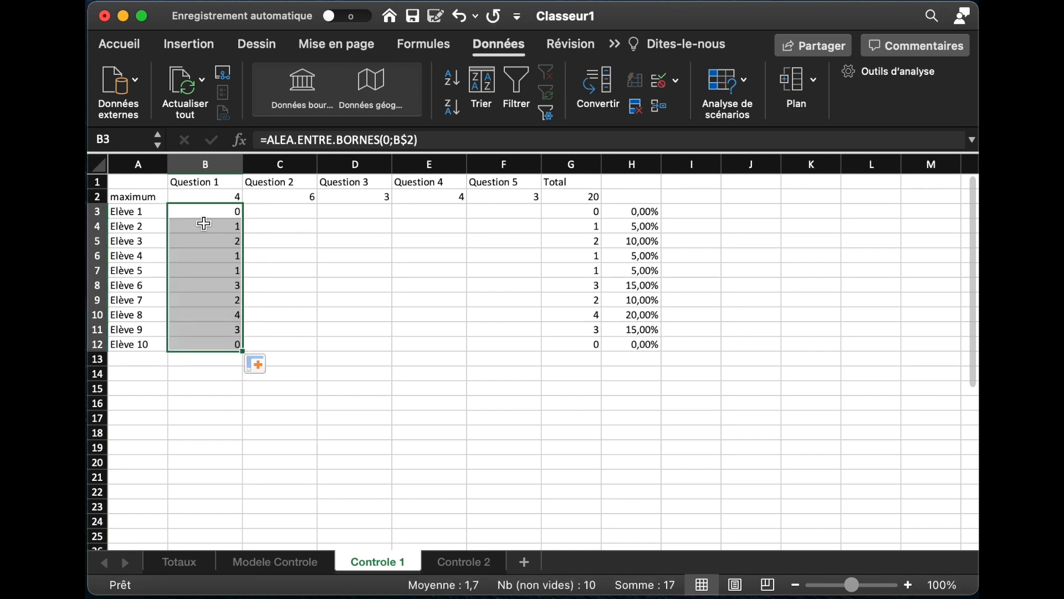
{"action": "left_click_drag", "start_coordinate": [243, 351], "coordinate": [528, 344]}
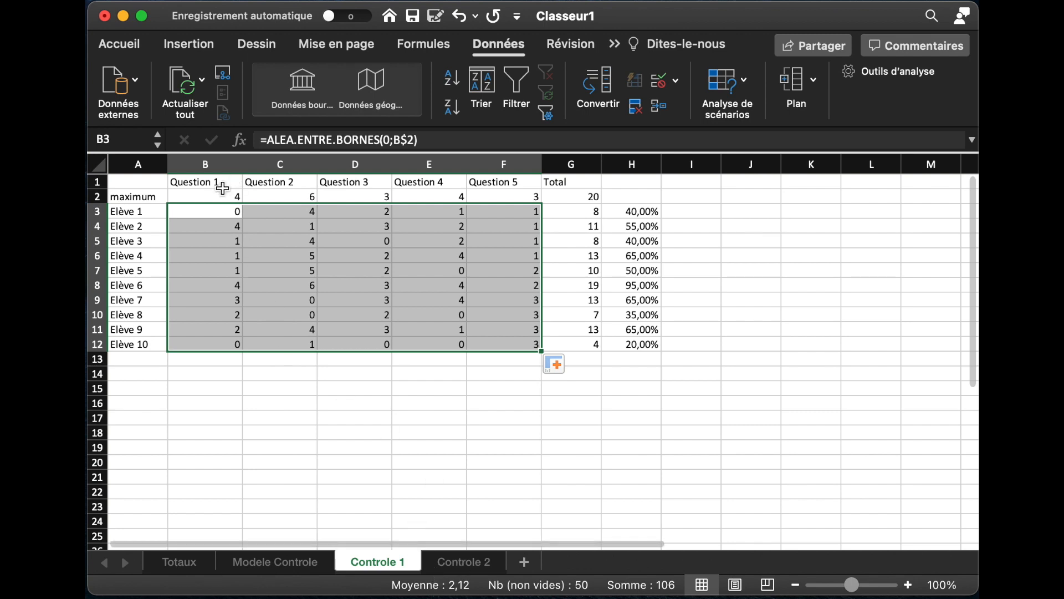
{"action": "right_click", "coordinate": [218, 217]}
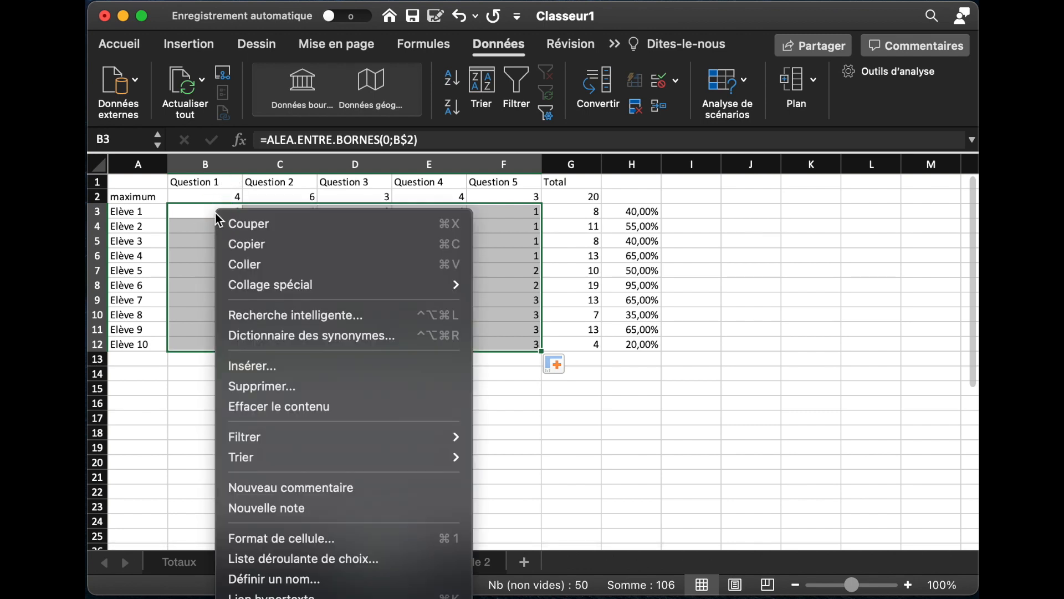
{"action": "left_click", "coordinate": [209, 397]}
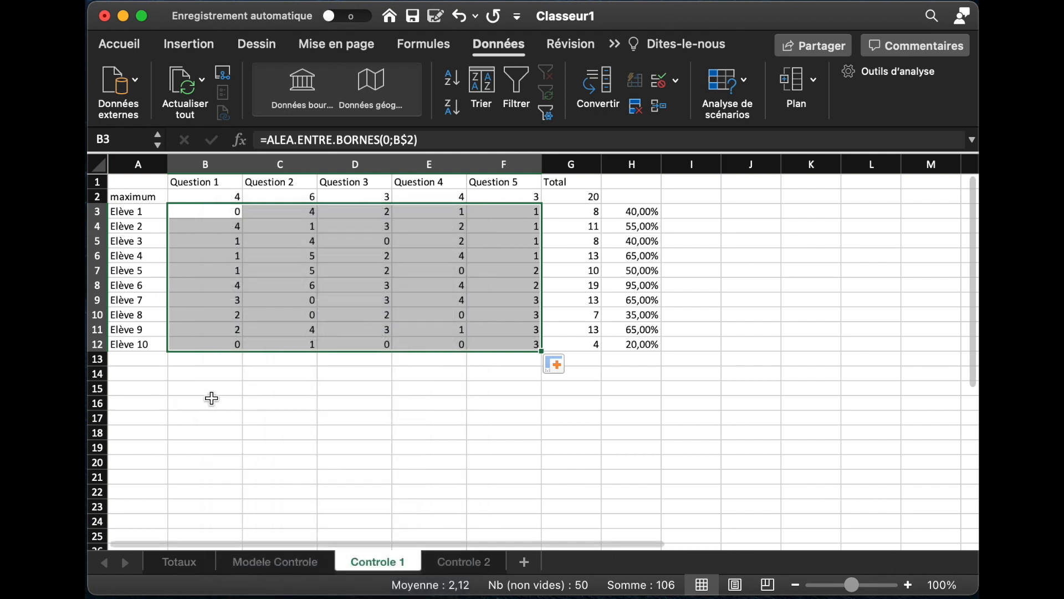
- Enter f in the empty cell B16 twice to recalculate the random scores, and clear the cell
{"action": "left_click", "coordinate": [216, 397]}
{"action": "type", "text": "f"}
{"action": "key", "text": "Return"}
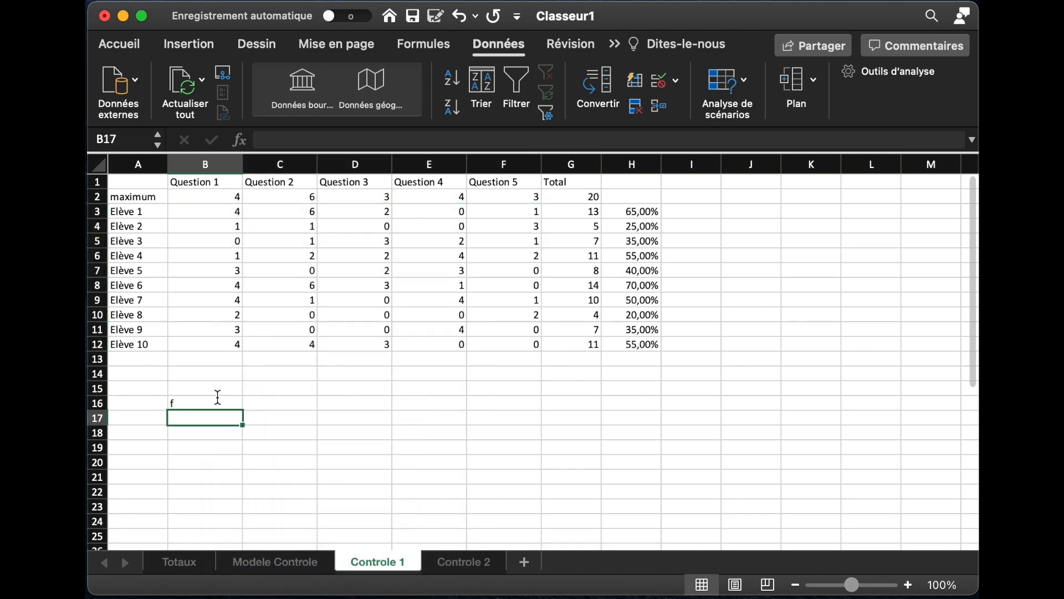
{"action": "key", "text": "Up"}
{"action": "key", "text": "Delete"}
{"action": "type", "text": "f"}
{"action": "key", "text": "Return"}
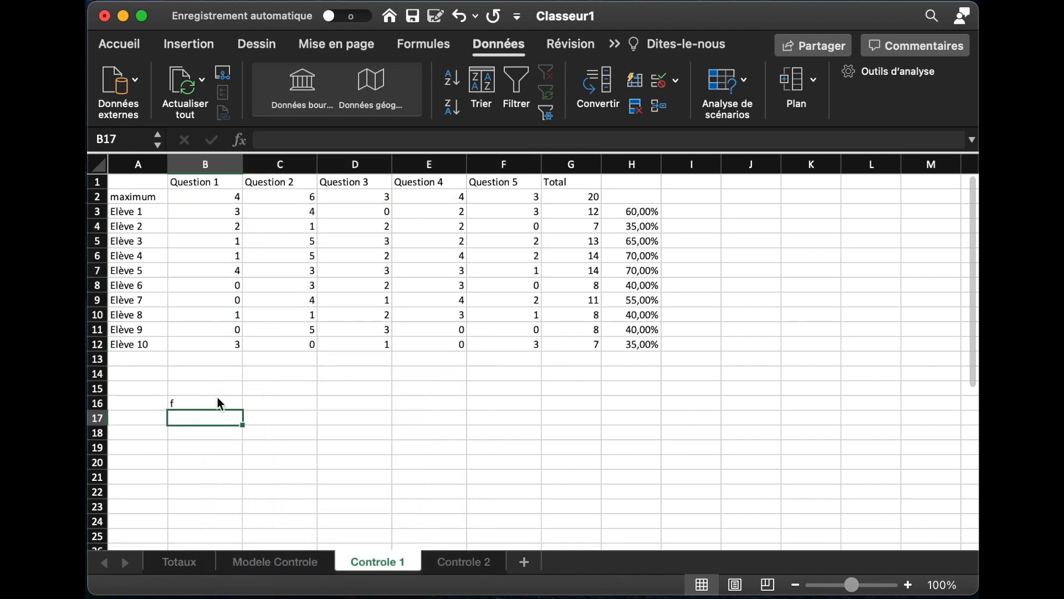
{"action": "left_click", "coordinate": [217, 397]}
{"action": "key", "text": "Delete"}
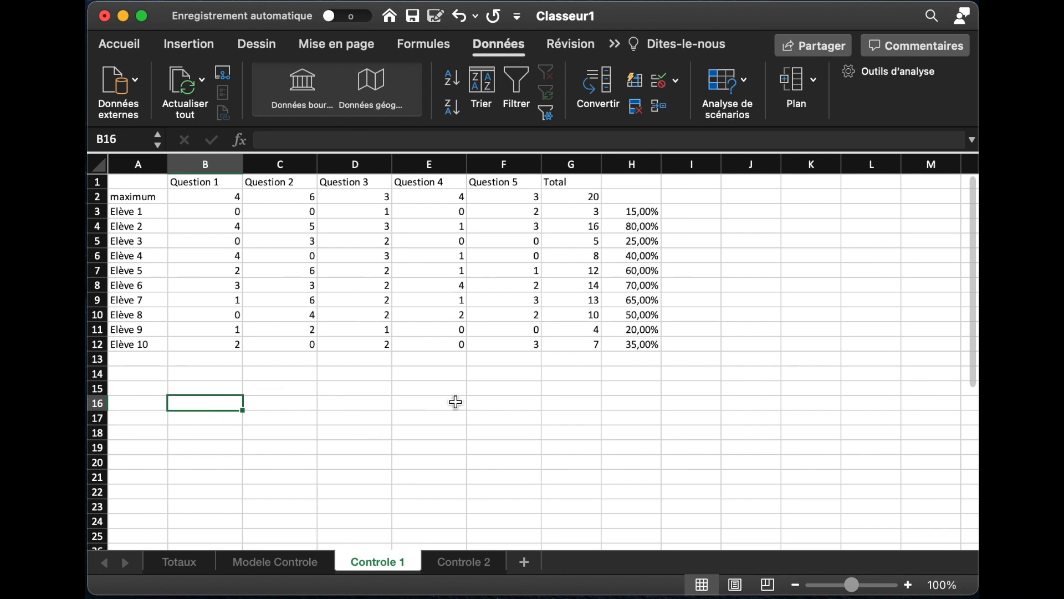
- On the Controle 2 sheet, enter Elève 2's scores for Questions 1 to 5 as 3, 5, 2, 3,5 and 2,5
{"action": "left_click", "coordinate": [471, 566]}
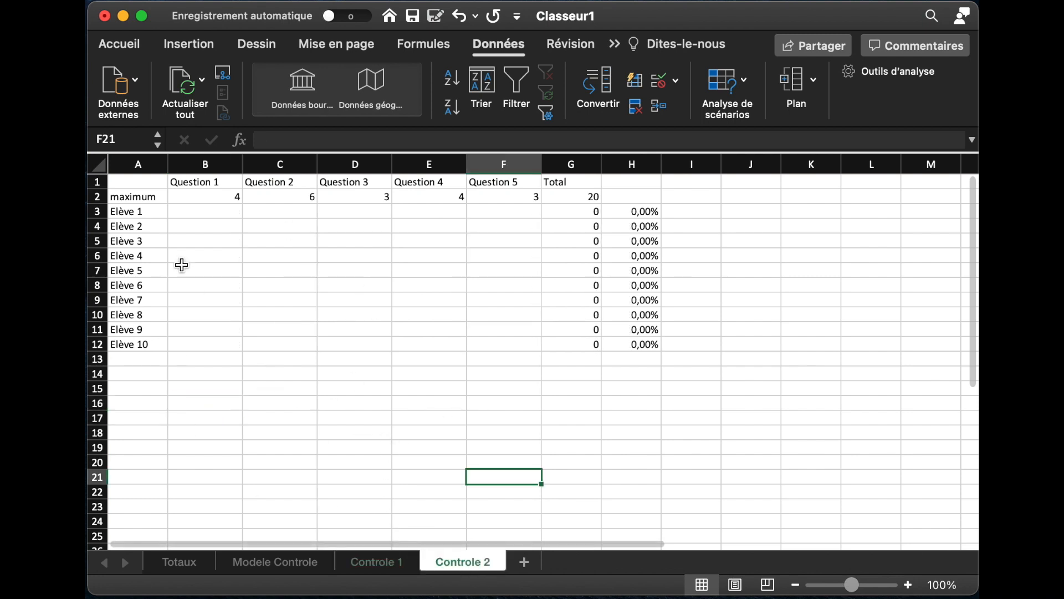
{"action": "left_click", "coordinate": [209, 224]}
{"action": "type", "text": "3"}
{"action": "key", "text": "Tab"}
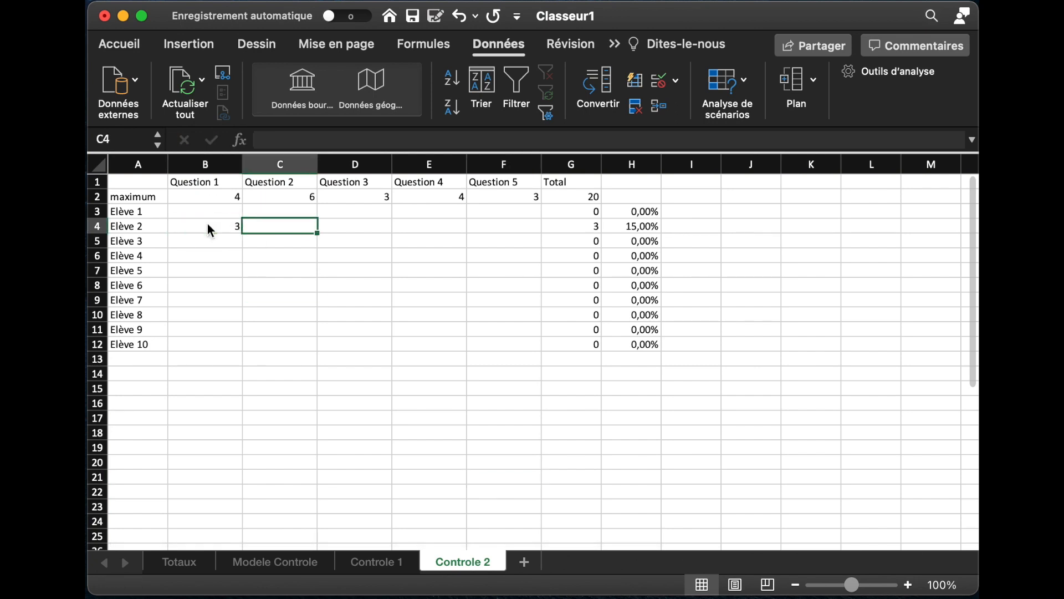
{"action": "type", "text": "5"}
{"action": "key", "text": "Tab"}
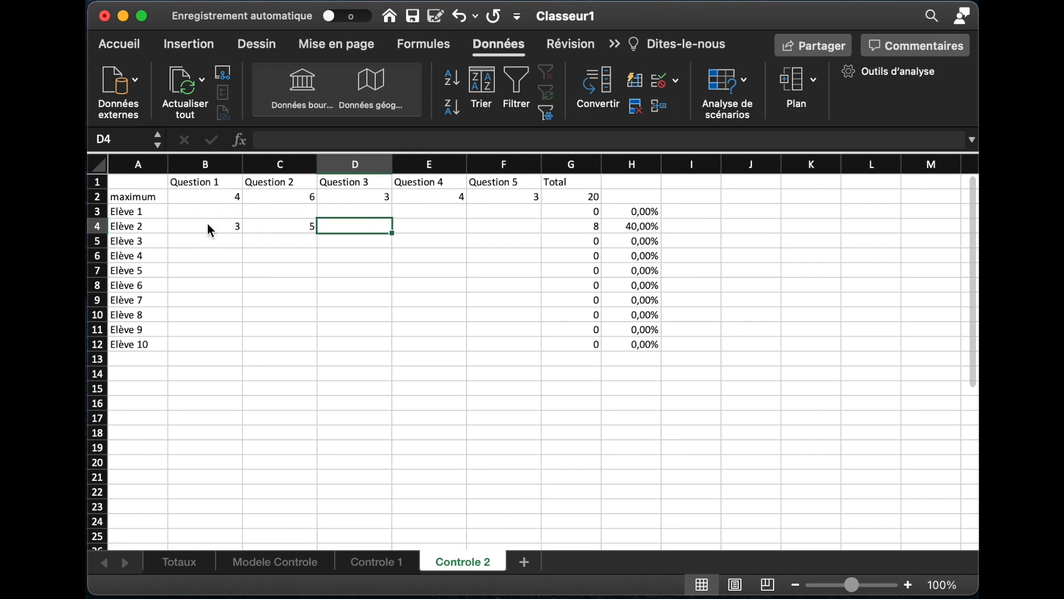
{"action": "type", "text": "2"}
{"action": "key", "text": "Tab"}
{"action": "type", "text": "3,5"}
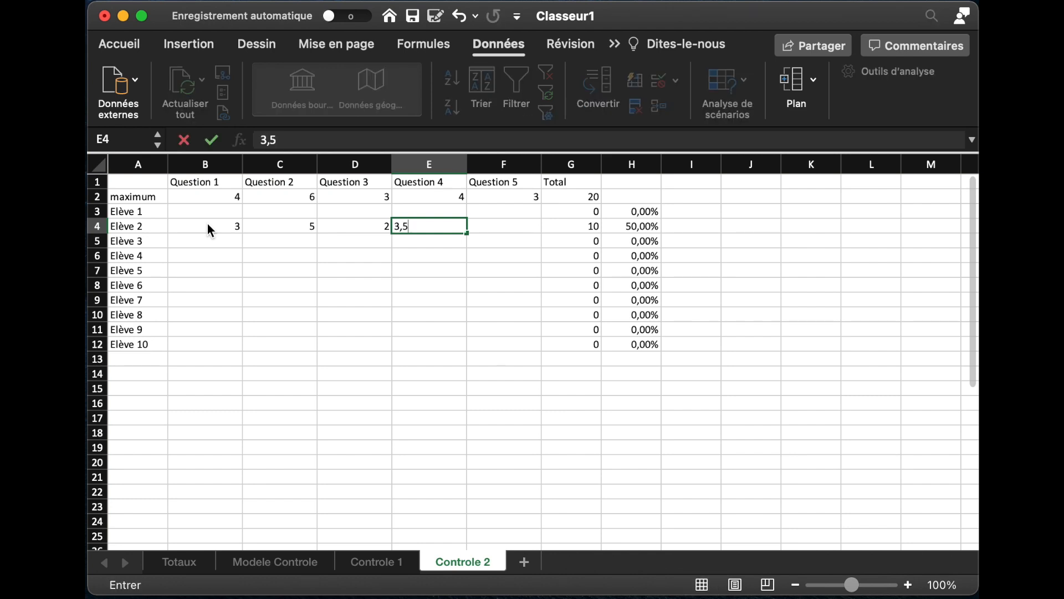
{"action": "key", "text": "Tab"}
{"action": "type", "text": "2,5"}
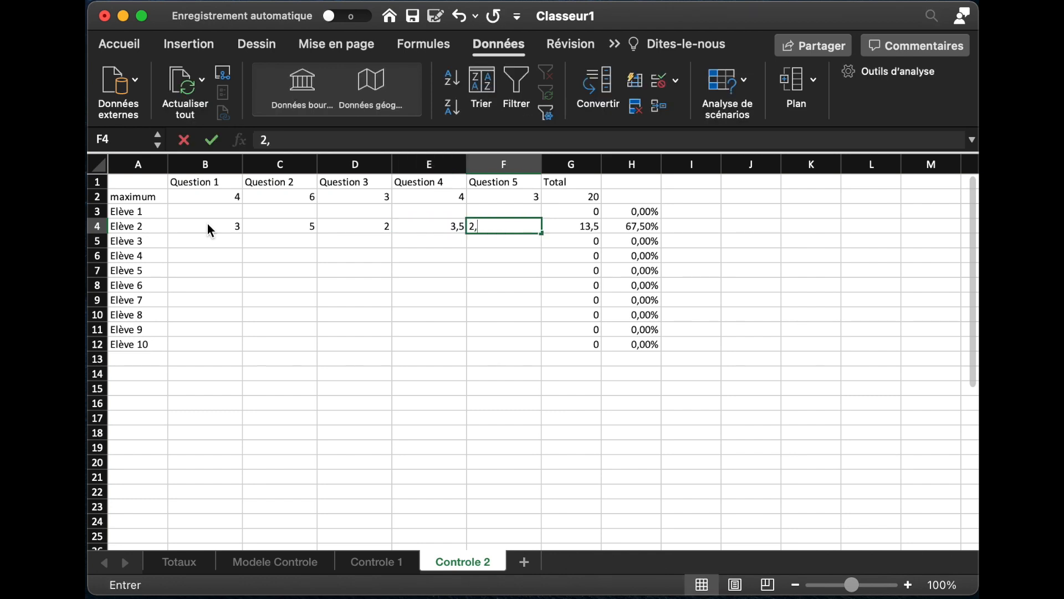
{"action": "key", "text": "Down"}
{"action": "key", "text": "Up"}
{"action": "key", "text": "Right"}
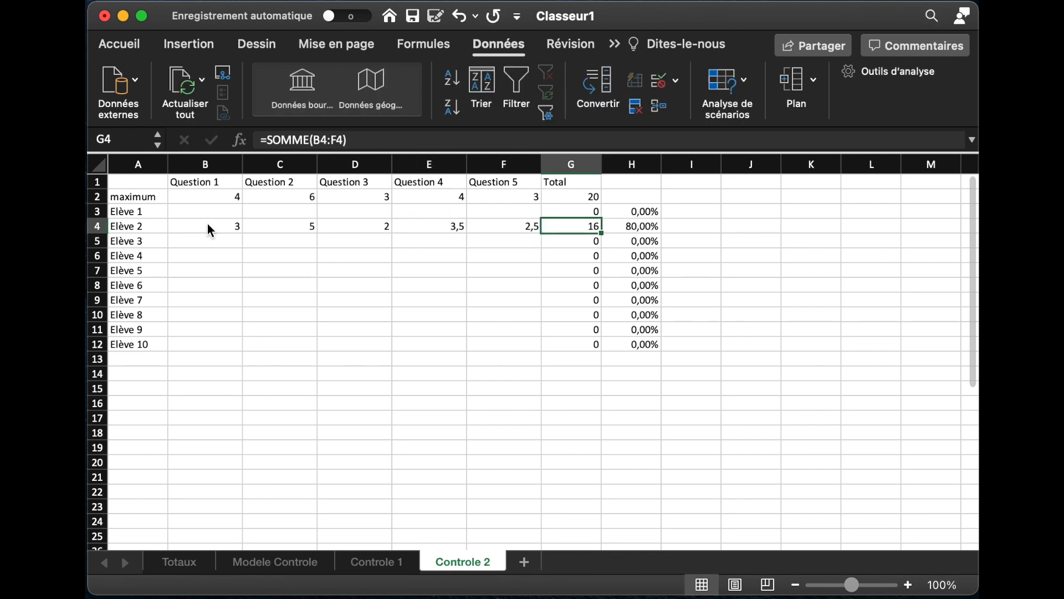
- On the Totaux sheet, format the results in D3:E12 as percentages with 2 decimals
{"action": "left_click", "coordinate": [180, 563]}
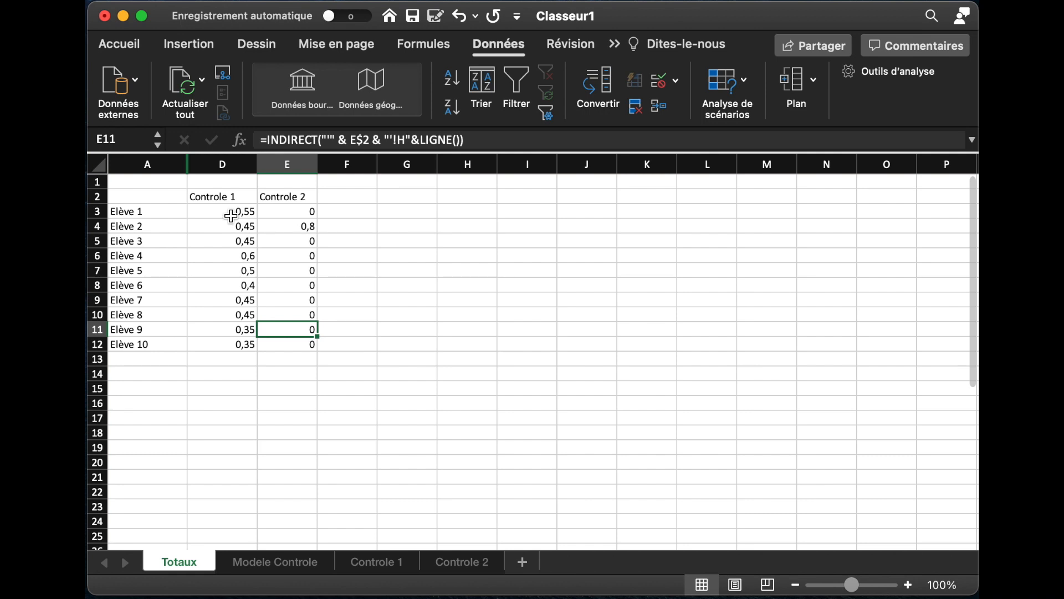
{"action": "left_click_drag", "start_coordinate": [231, 216], "coordinate": [300, 345]}
{"action": "right_click", "coordinate": [302, 345]}
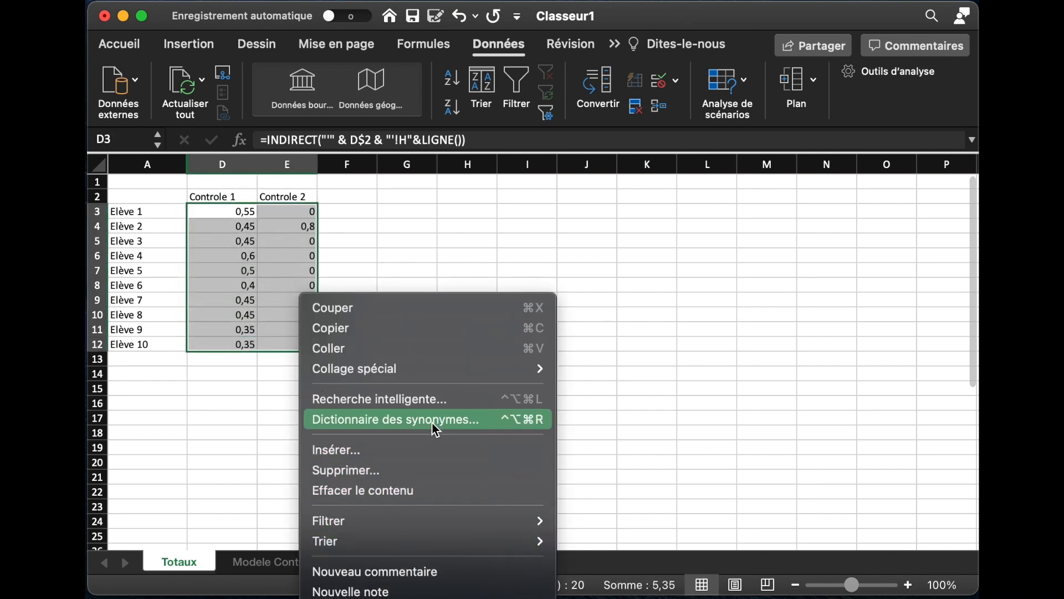
{"action": "left_click", "coordinate": [377, 598]}
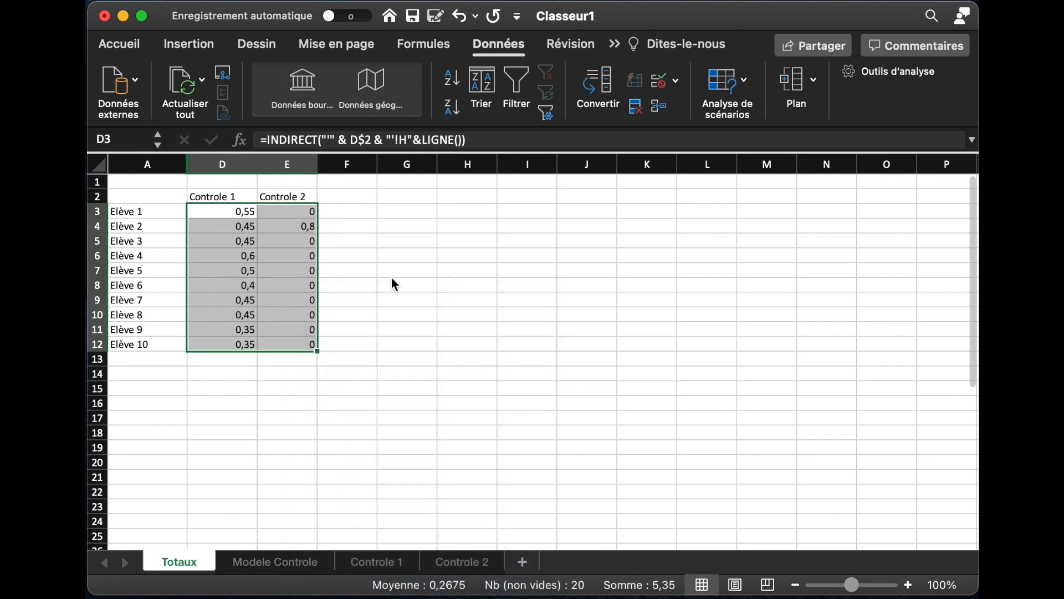
{"action": "left_click_drag", "start_coordinate": [400, 164], "coordinate": [400, 13]}
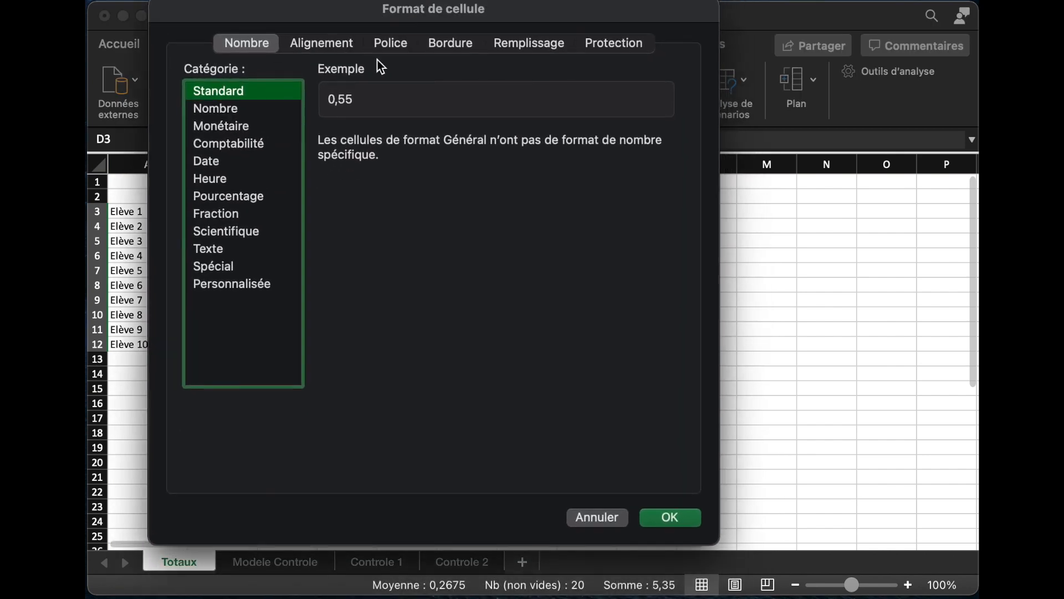
{"action": "left_click", "coordinate": [247, 199]}
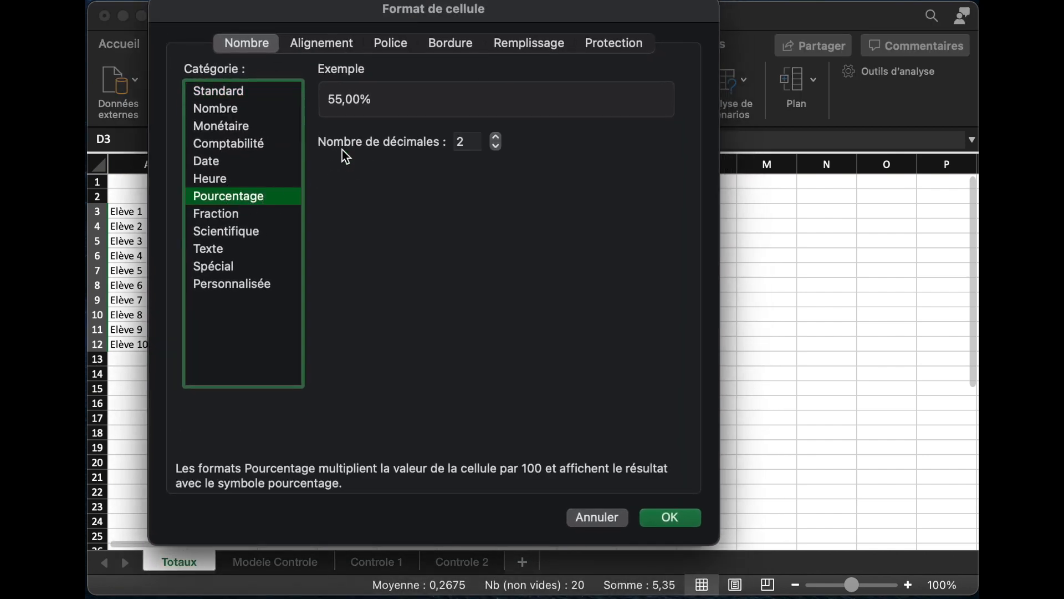
{"action": "left_click", "coordinate": [670, 519]}
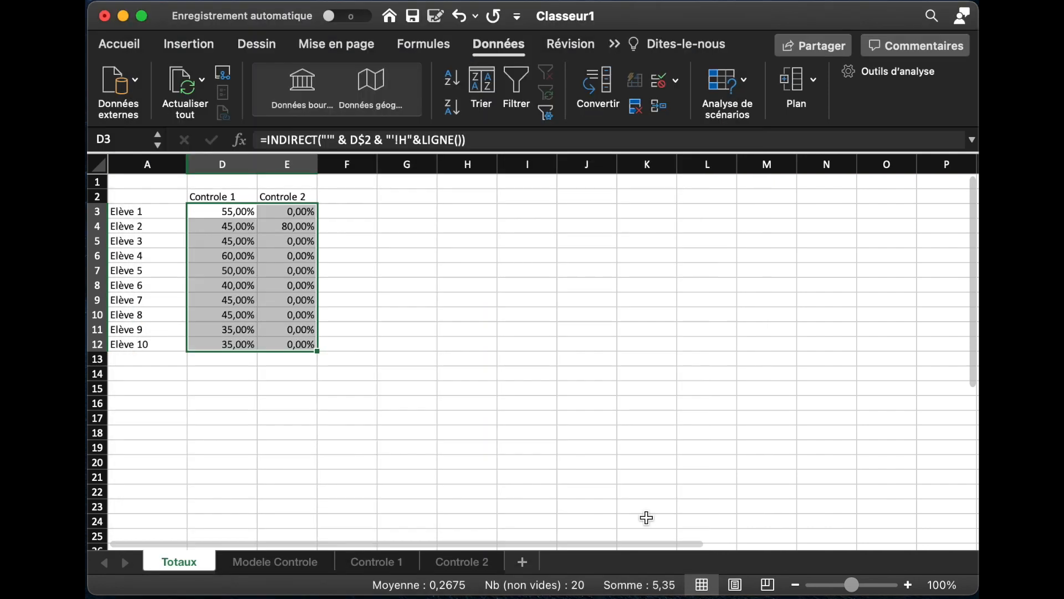
{"action": "left_click", "coordinate": [337, 439]}
{"action": "scroll", "coordinate": [249, 300], "scroll_direction": "down", "scroll_amount": 1}
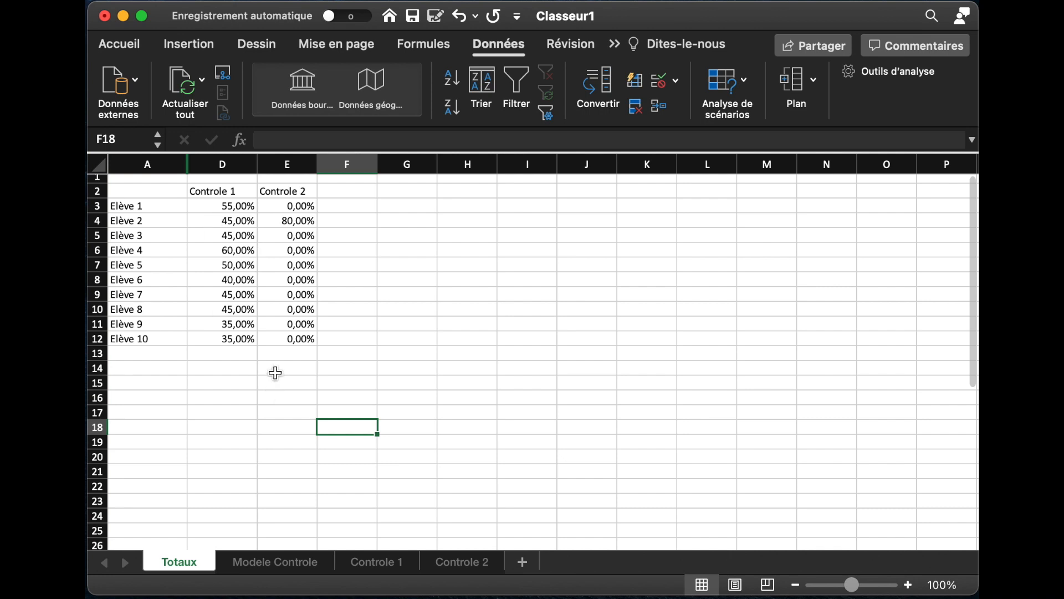
{"action": "scroll", "coordinate": [277, 344], "scroll_direction": "up", "scroll_amount": 1}
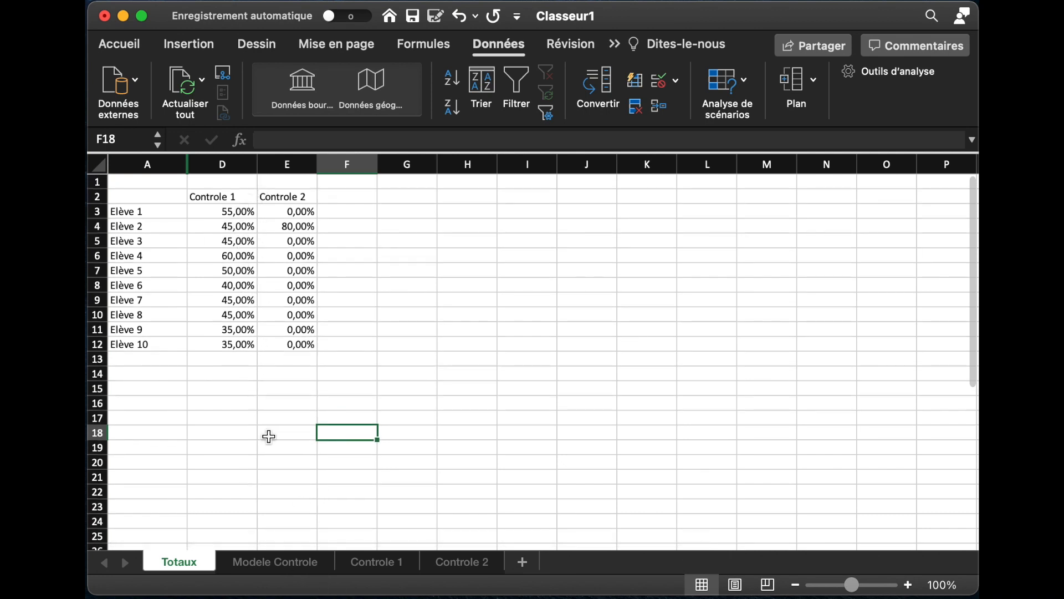
- Check the formula in F3 on the Controle 1 sheet, and enter f in the empty cell F16 to recalculate the random scores
{"action": "left_click", "coordinate": [370, 562]}
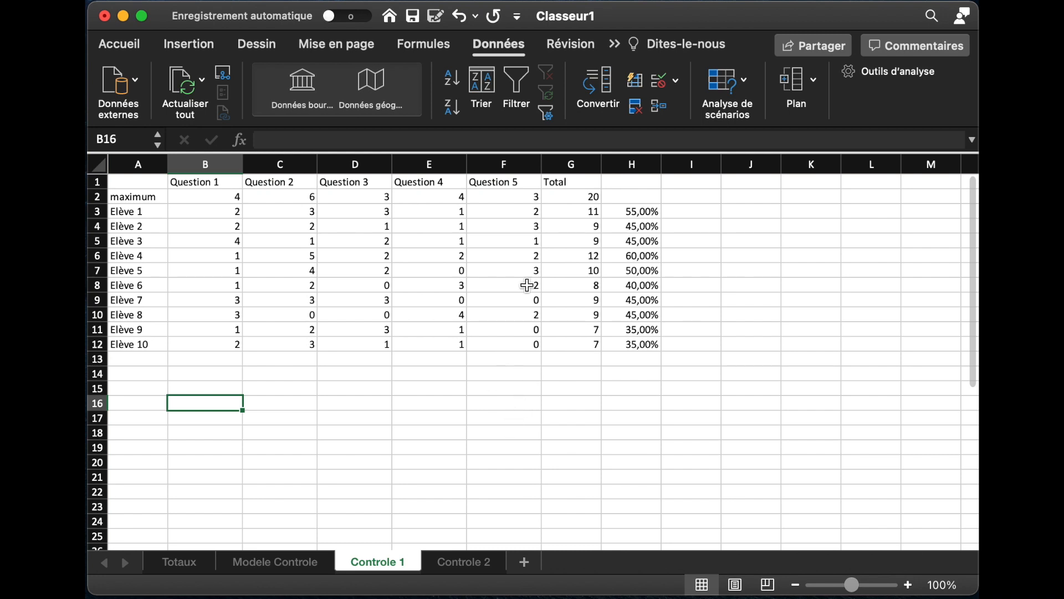
{"action": "left_click", "coordinate": [520, 217]}
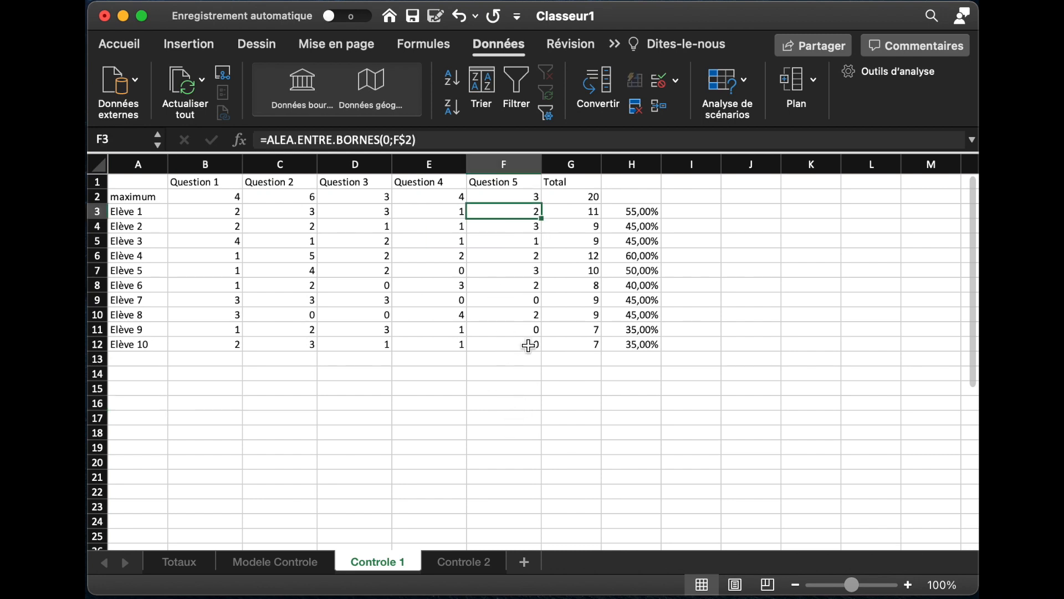
{"action": "left_click", "coordinate": [506, 400]}
{"action": "type", "text": "f"}
{"action": "key", "text": "Return"}
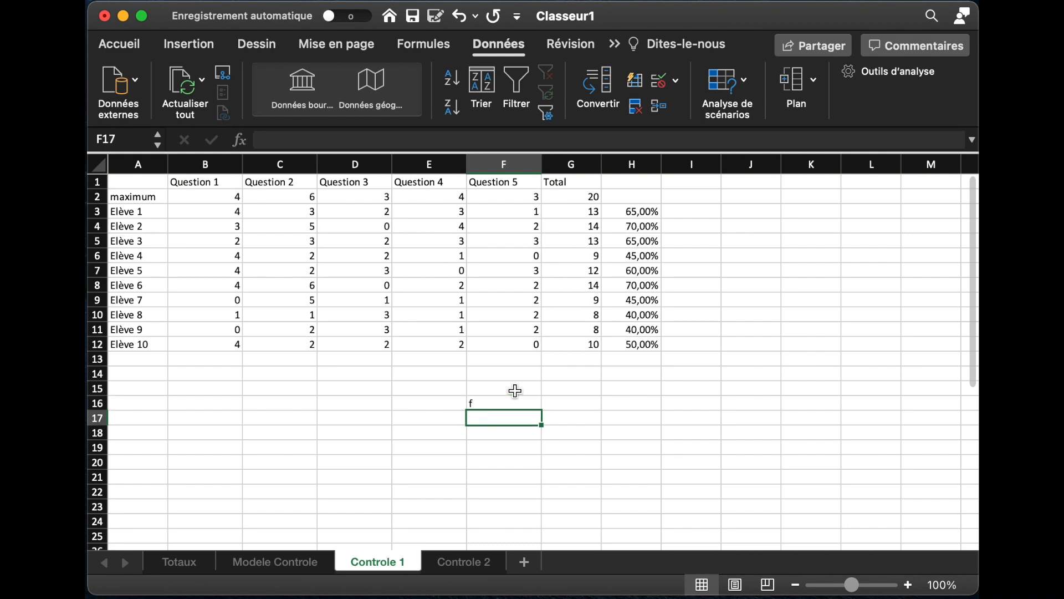
- Undo the last f entry in F16 and review the percentages on the Totaux sheet
{"action": "key", "text": "super+z"}
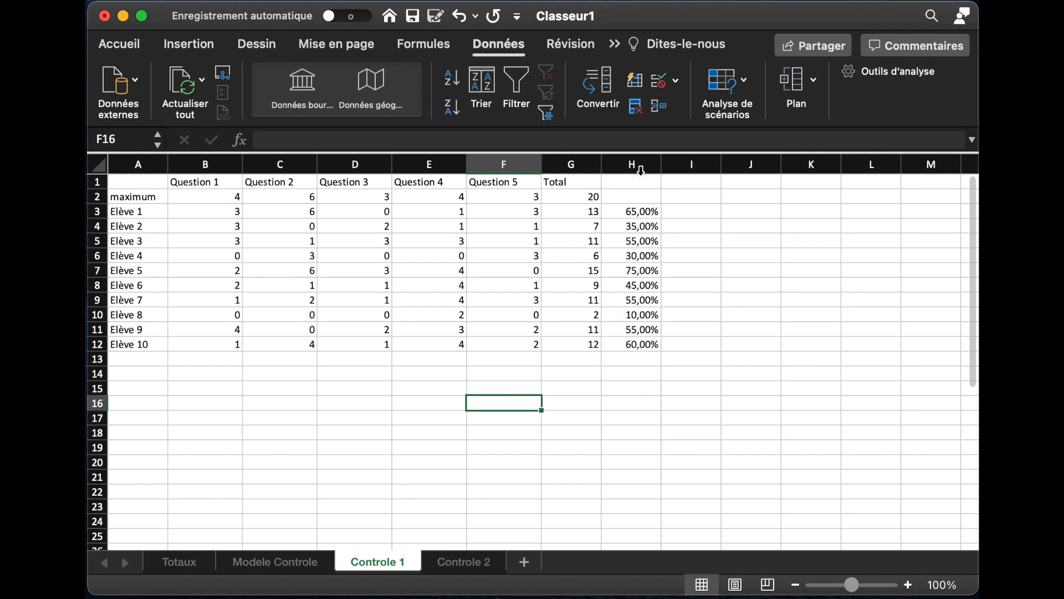
{"action": "left_click", "coordinate": [185, 564]}
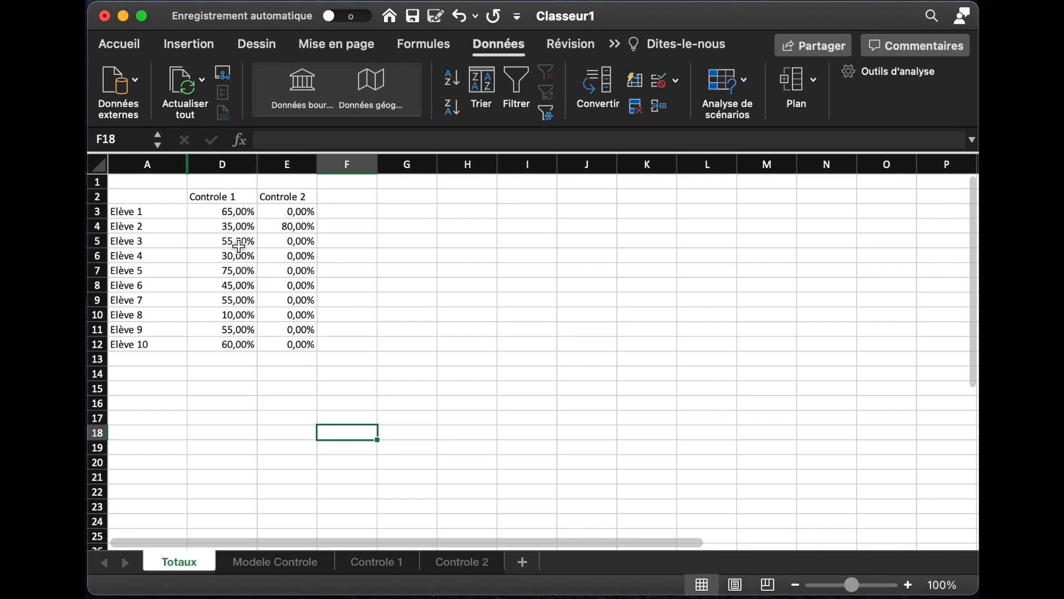
- On the Controle 1 sheet, clear all students' scores in B3:F12
{"action": "left_click", "coordinate": [383, 554]}
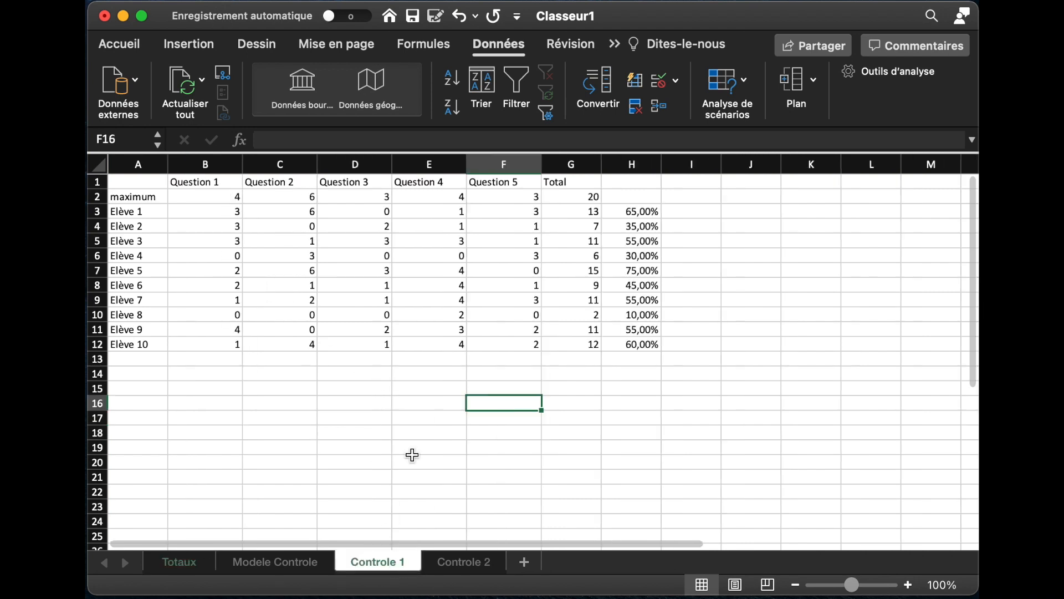
{"action": "left_click_drag", "start_coordinate": [219, 217], "coordinate": [482, 347]}
{"action": "key", "text": "Delete"}
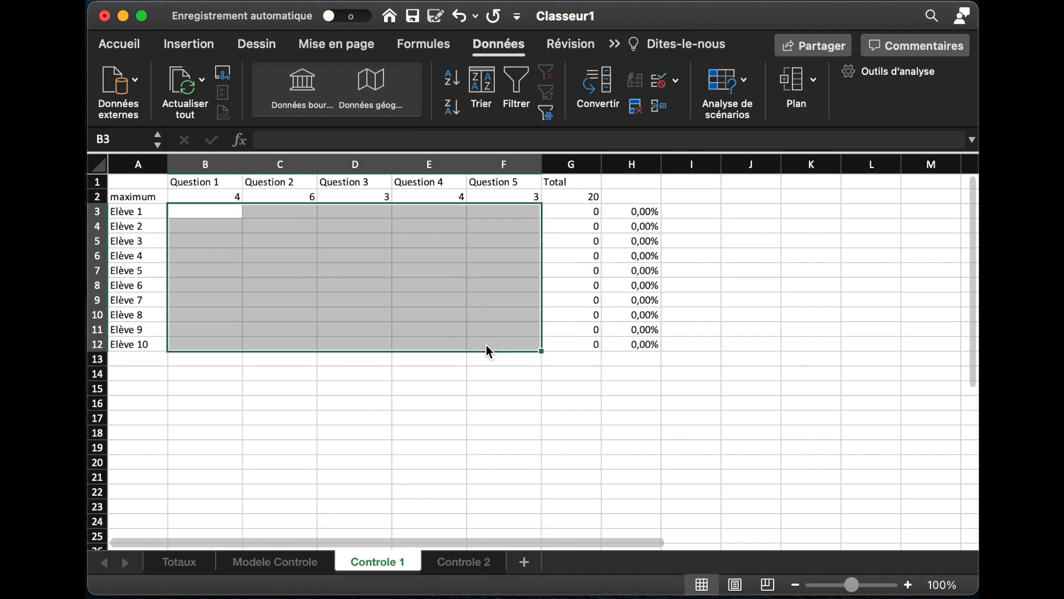
- Enter Elève 1's scores for Questions 1 to 5 as 4, 4, 2, 3 and 3
{"action": "type", "text": "4"}
{"action": "key", "text": "Right"}
{"action": "type", "text": "4"}
{"action": "key", "text": "Right"}
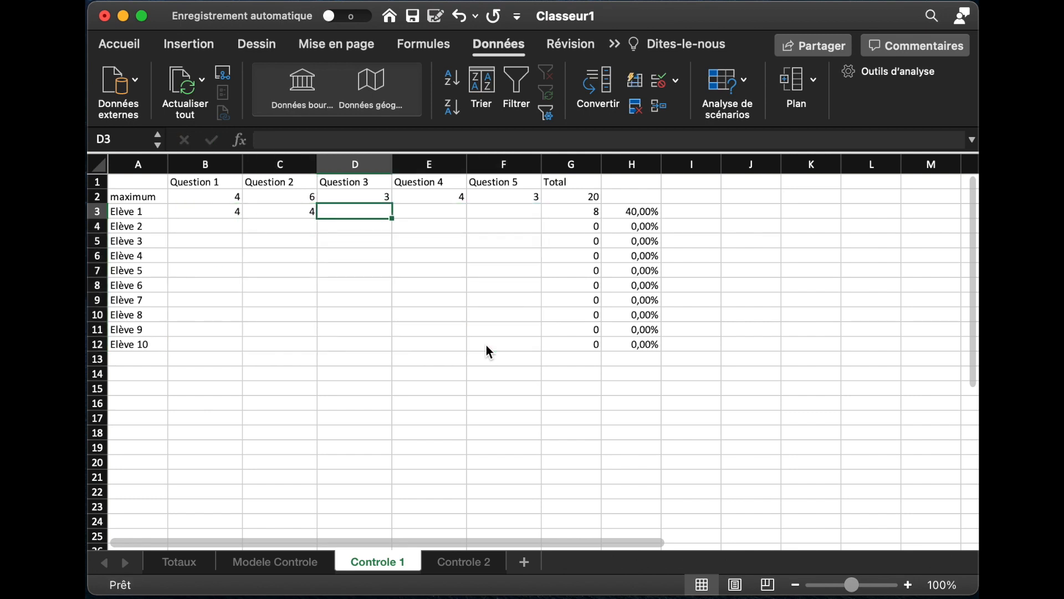
{"action": "type", "text": "2"}
{"action": "key", "text": "Right"}
{"action": "type", "text": "3"}
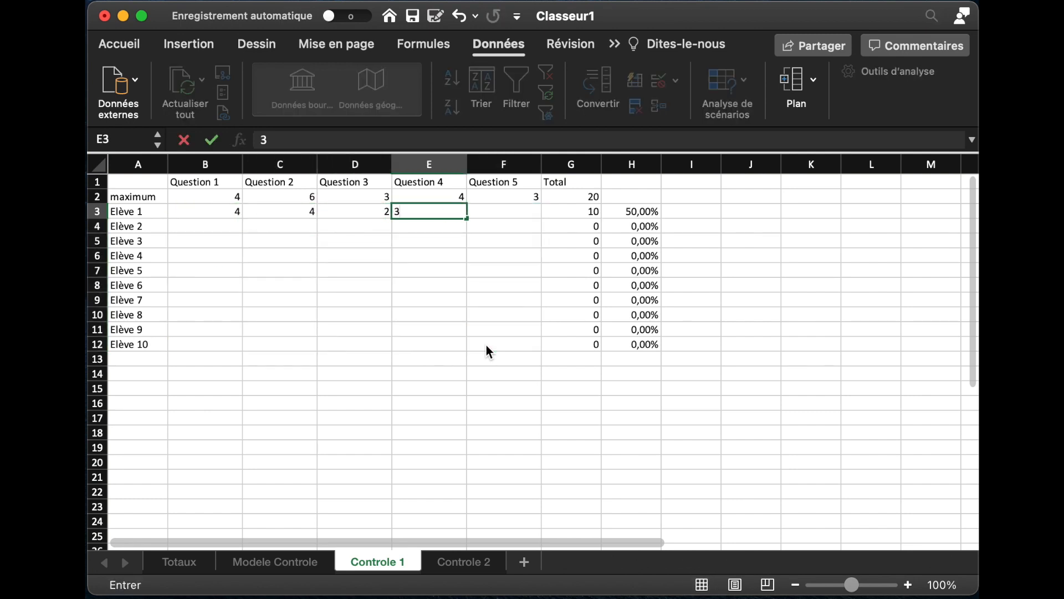
{"action": "key", "text": "Right"}
{"action": "type", "text": "3"}
{"action": "key", "text": "Right"}
{"action": "key", "text": "Down"}
{"action": "key", "text": "Left"}
{"action": "key", "text": "Left"}
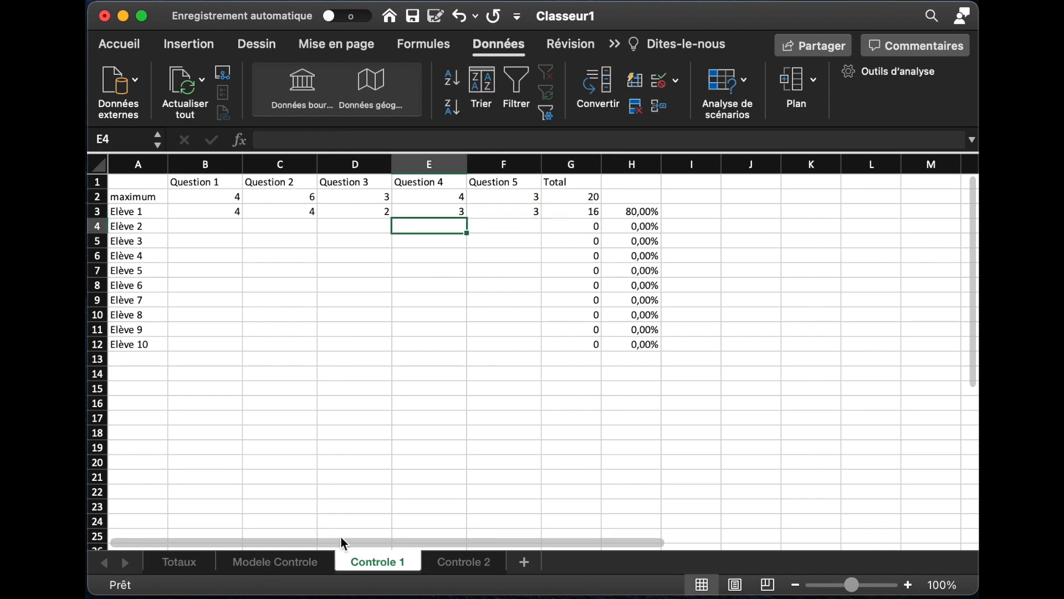
- On the Totaux sheet, check Elève 1's Controle 1 result in D3 and Elève 2's Controle 2 result in E4
{"action": "key", "text": "super+s"}
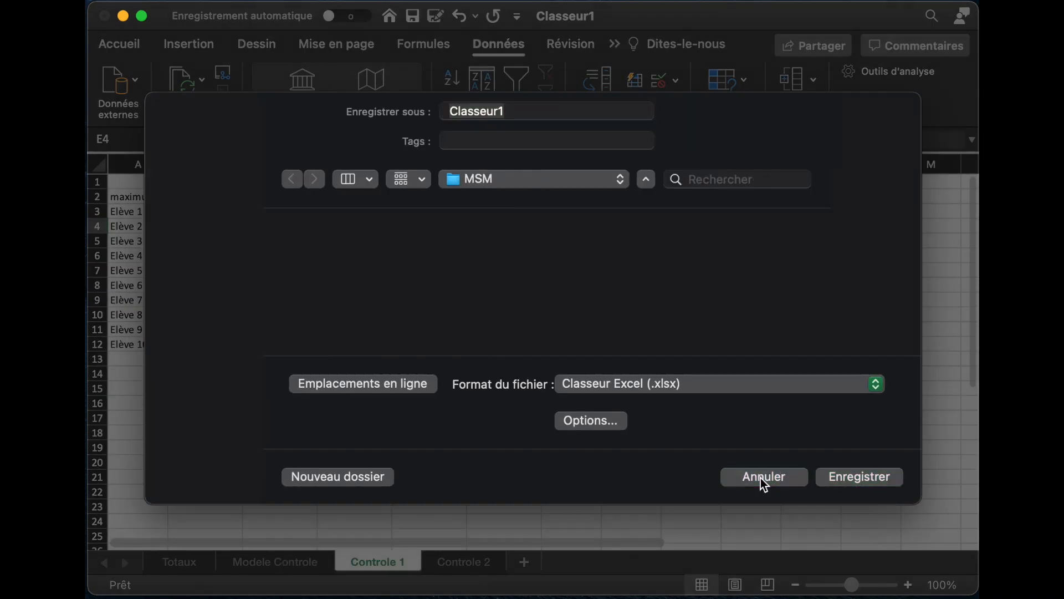
{"action": "left_click", "coordinate": [760, 478]}
{"action": "left_click", "coordinate": [190, 568]}
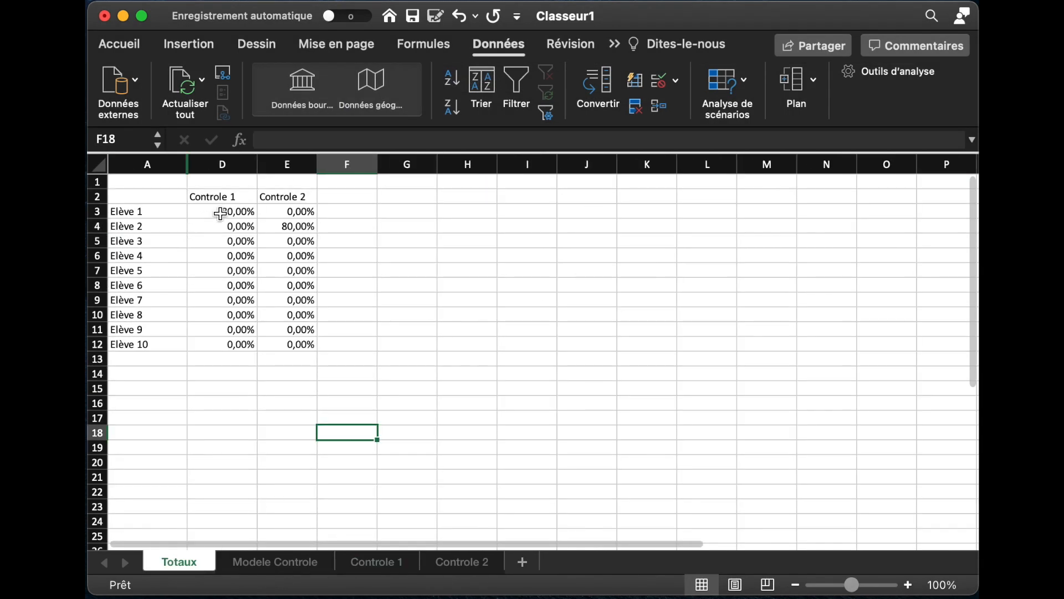
{"action": "left_click", "coordinate": [220, 212]}
{"action": "left_click", "coordinate": [305, 228]}
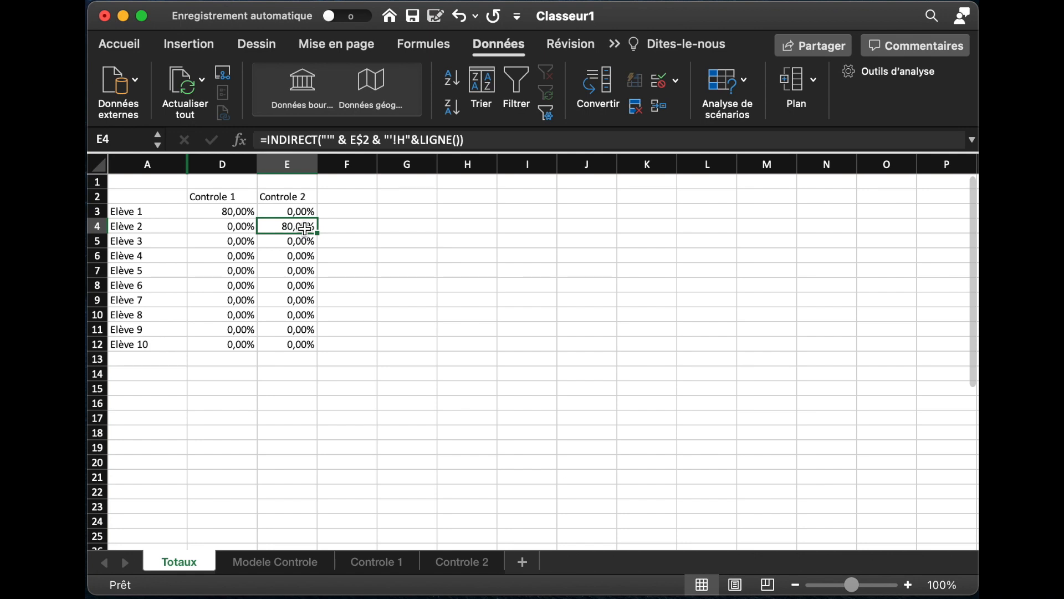
- In G3 of the Totaux sheet, average Elève 1's two test results with MOYENNE over D3:E3
{"action": "left_click", "coordinate": [419, 215]}
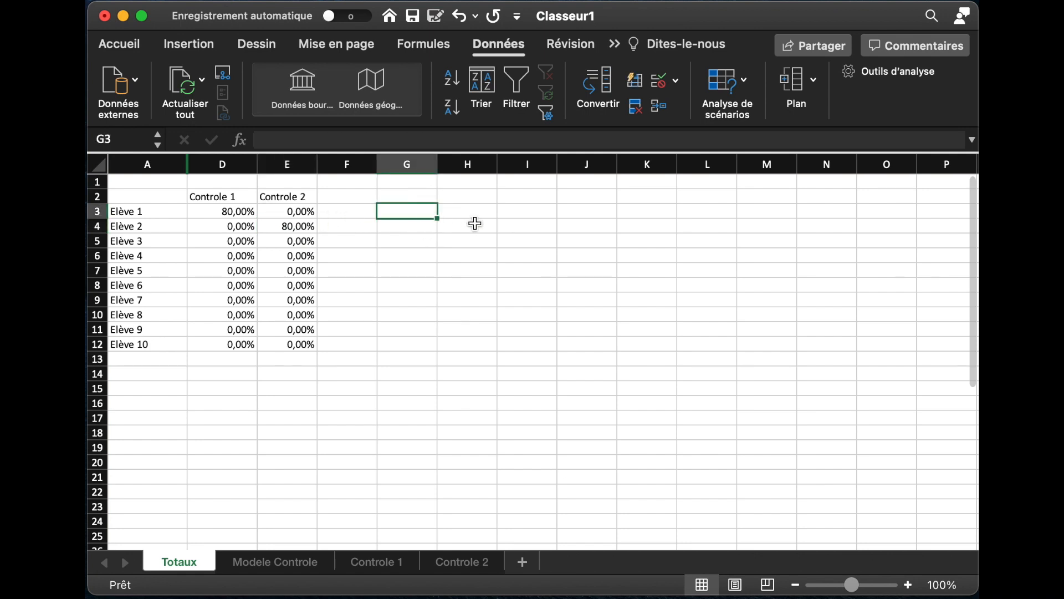
{"action": "type", "text": "="}
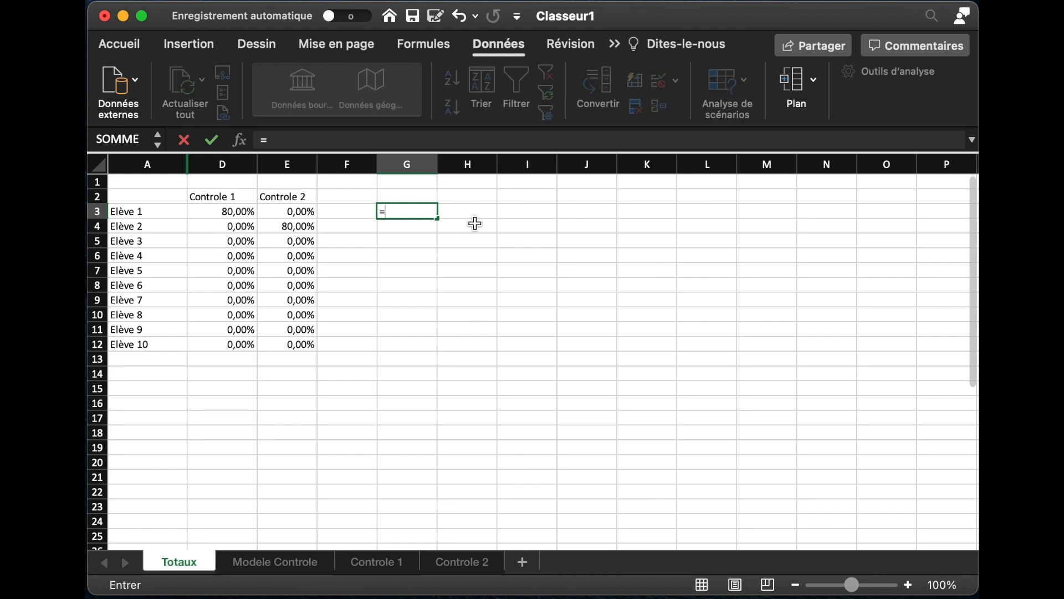
{"action": "type", "text": "MOYENNE"}
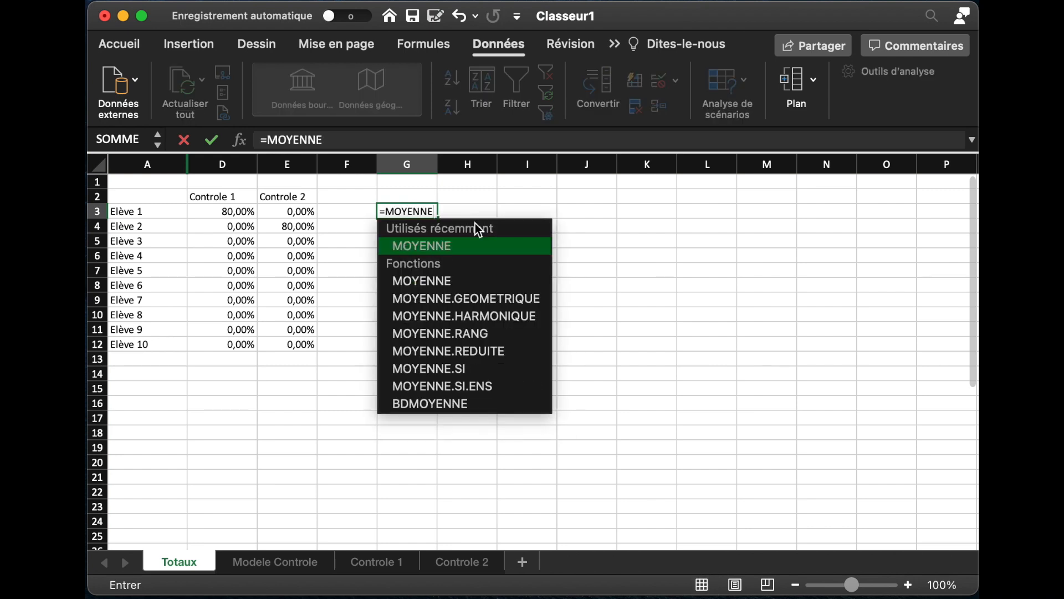
{"action": "type", "text": "("}
{"action": "left_click_drag", "start_coordinate": [233, 212], "coordinate": [291, 219]}
{"action": "key", "text": "Return"}
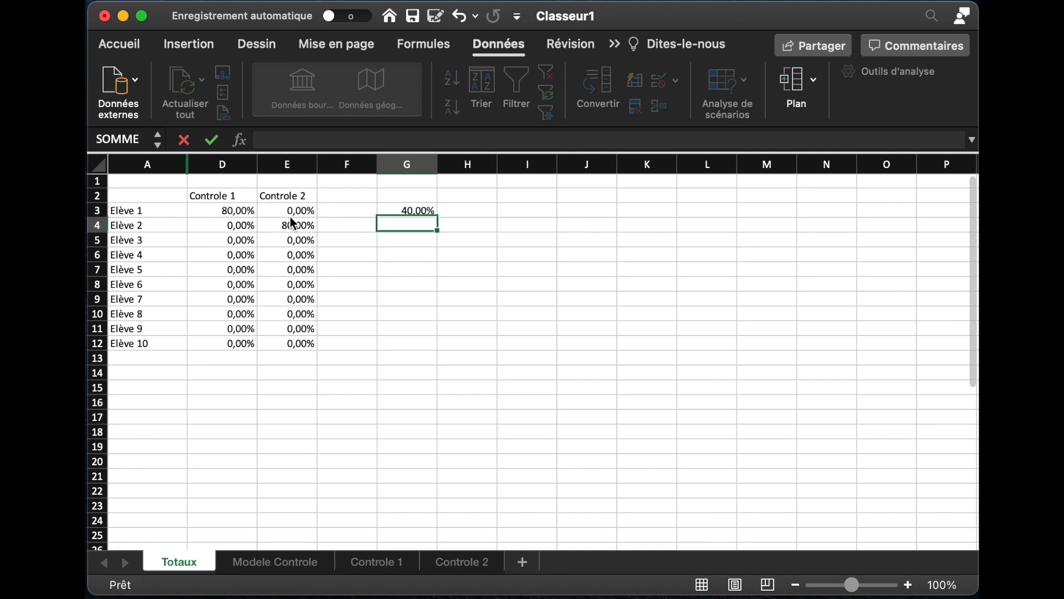
- In D14, calculate the class average for Controle 1 with =MOYENNE(D3:D12)
{"action": "scroll", "coordinate": [294, 223], "scroll_direction": "right", "scroll_amount": 1}
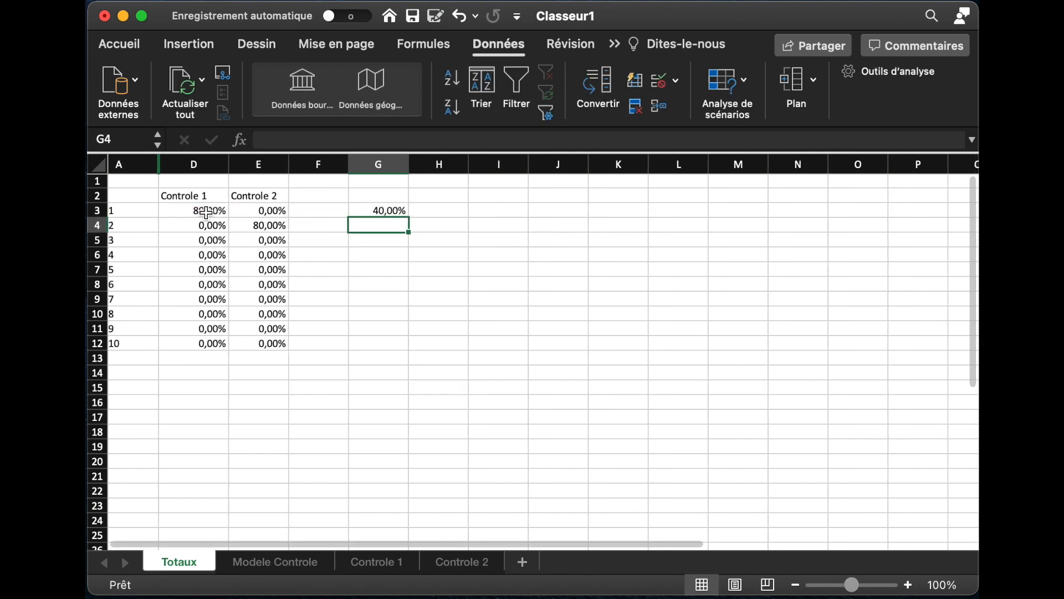
{"action": "scroll", "coordinate": [206, 214], "scroll_direction": "left", "scroll_amount": 1}
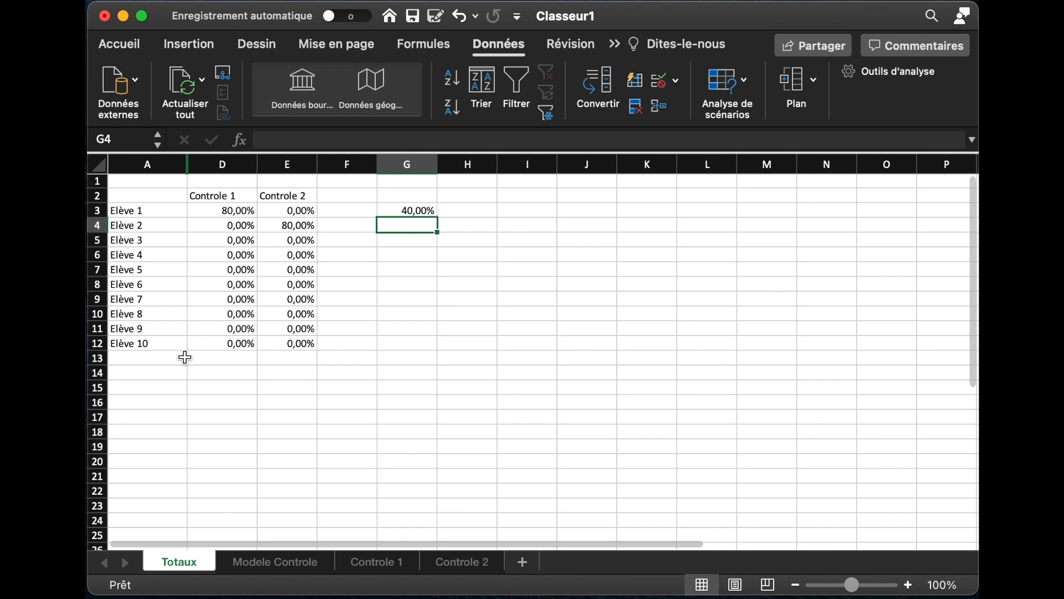
{"action": "left_click", "coordinate": [222, 374]}
{"action": "type", "text": "=M"}
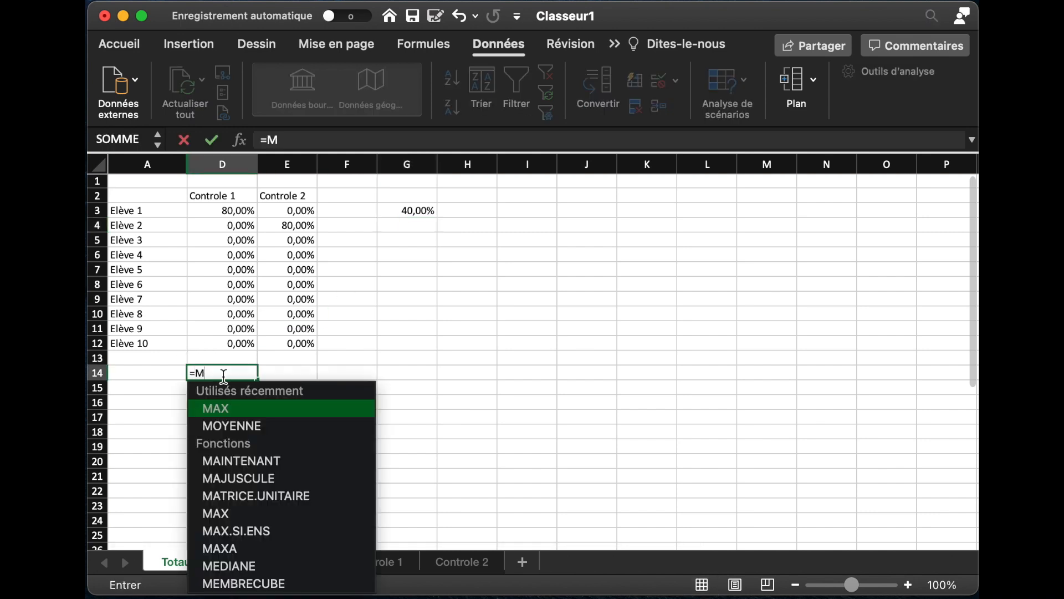
{"action": "type", "text": "OYENNE("}
{"action": "scroll", "coordinate": [234, 237], "scroll_direction": "right", "scroll_amount": 1}
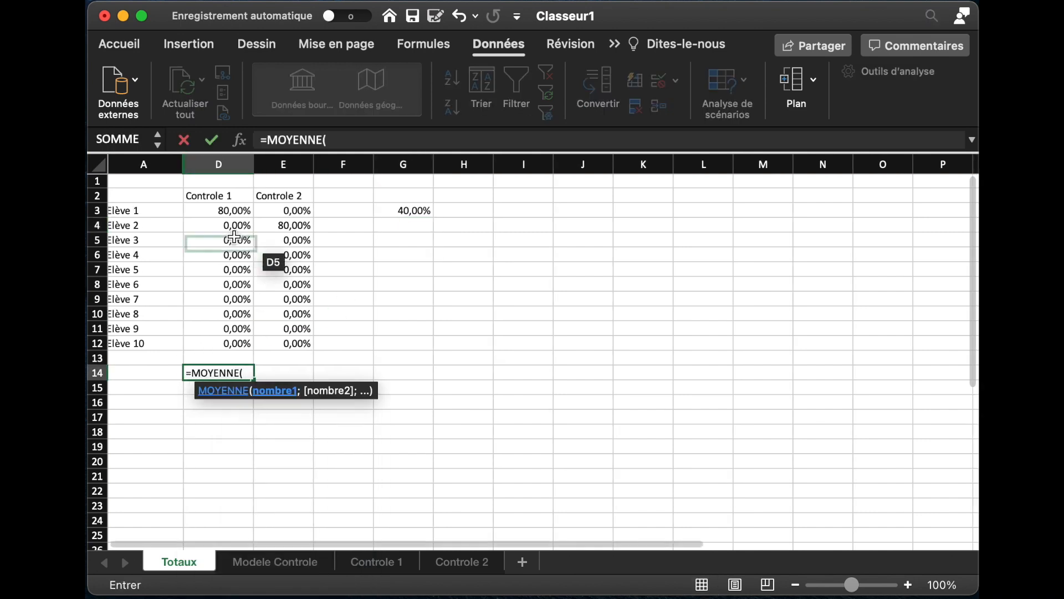
{"action": "left_click_drag", "start_coordinate": [222, 212], "coordinate": [224, 343]}
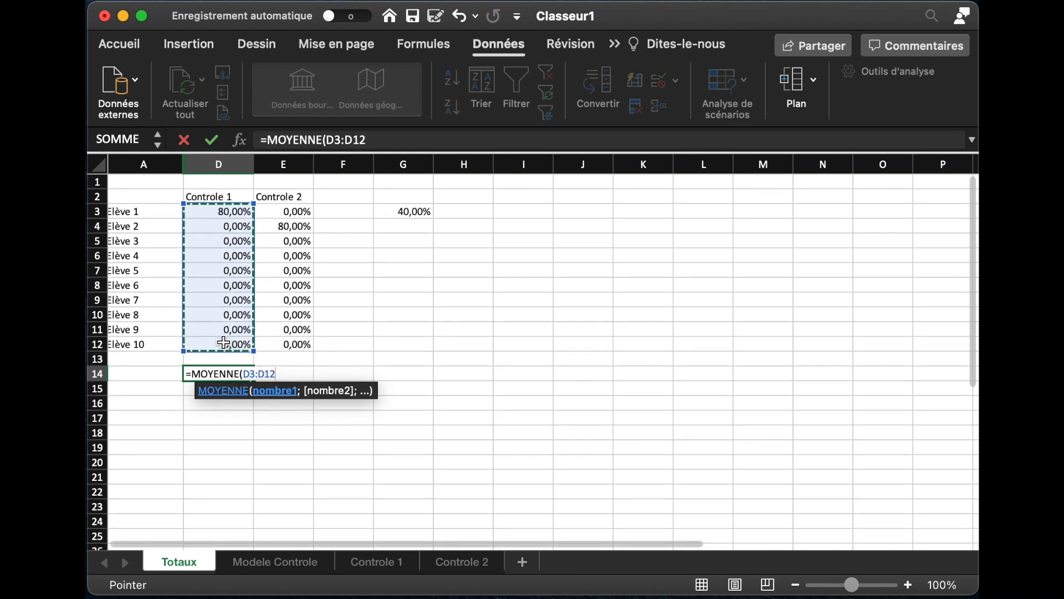
{"action": "key", "text": "Return"}
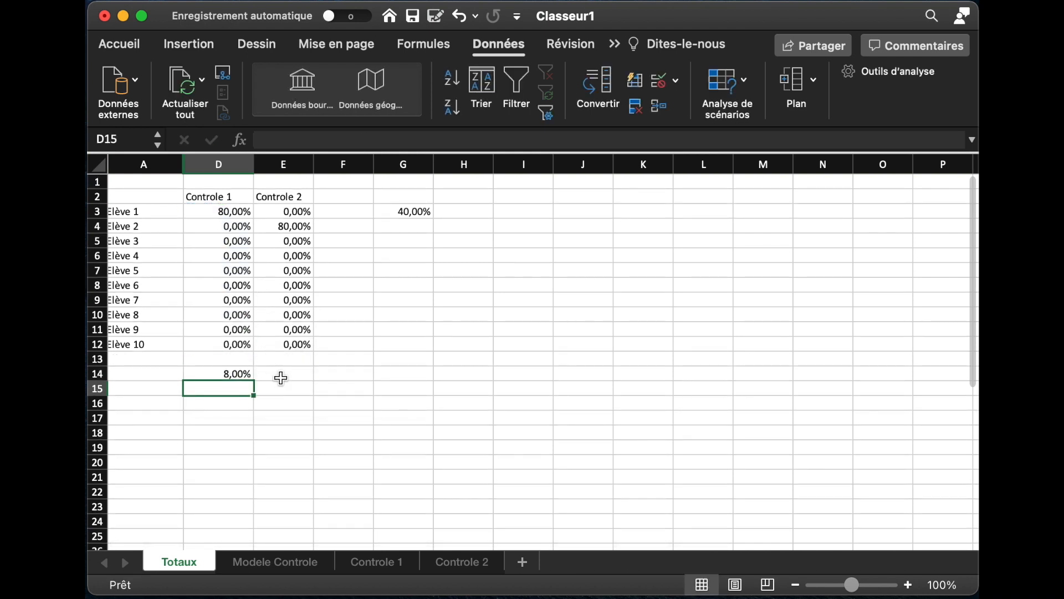
- Copy the class average formula from D14 to E14, and fill the student average in G3 down to G12
{"action": "left_click", "coordinate": [283, 377]}
{"action": "left_click", "coordinate": [238, 375]}
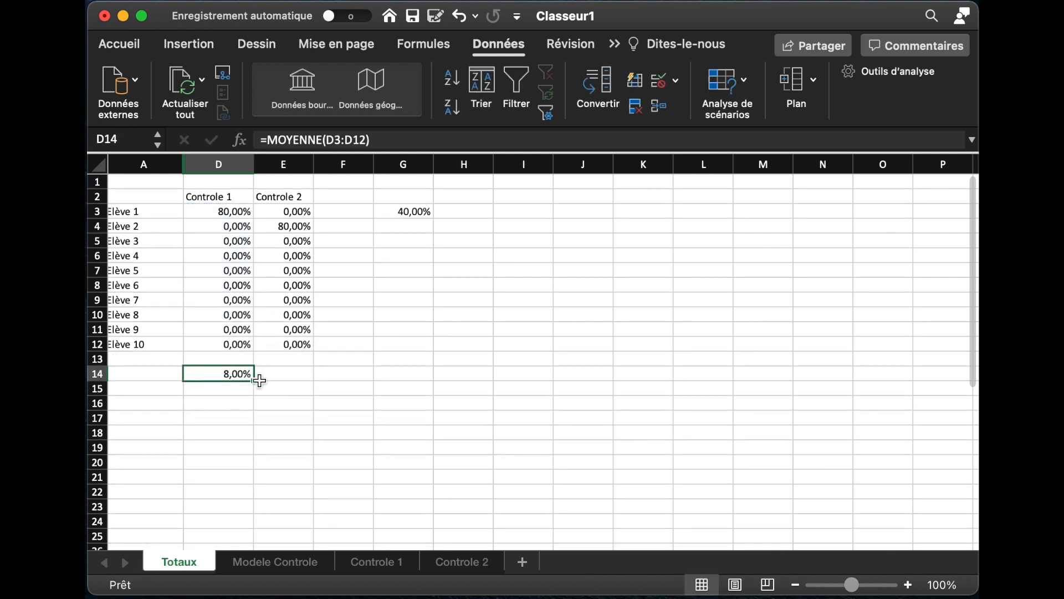
{"action": "left_click_drag", "start_coordinate": [254, 380], "coordinate": [299, 378]}
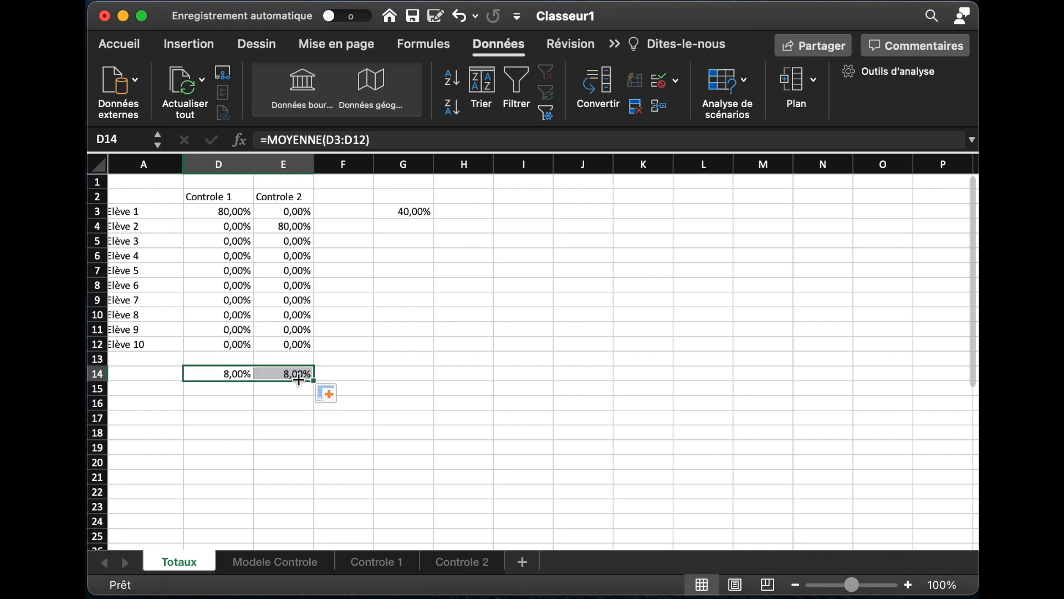
{"action": "left_click", "coordinate": [415, 217]}
{"action": "left_click_drag", "start_coordinate": [436, 220], "coordinate": [434, 348]}
- On the Controle 1 sheet, replace the score in B3 with an ALEA.ENTRE.BORNES formula that has a minimum of 0
{"action": "left_click", "coordinate": [363, 561]}
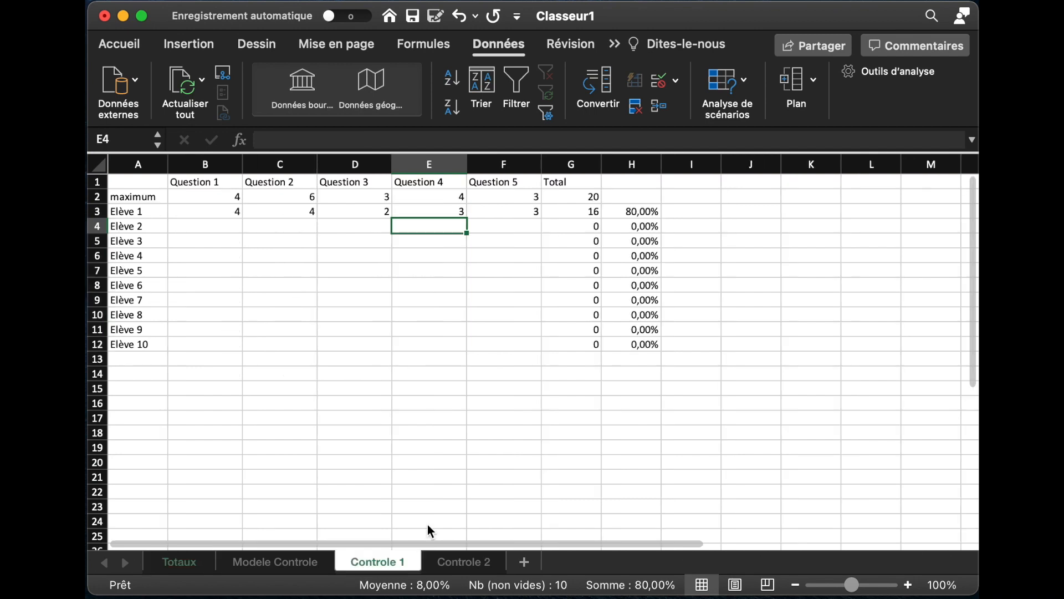
{"action": "left_click", "coordinate": [212, 215]}
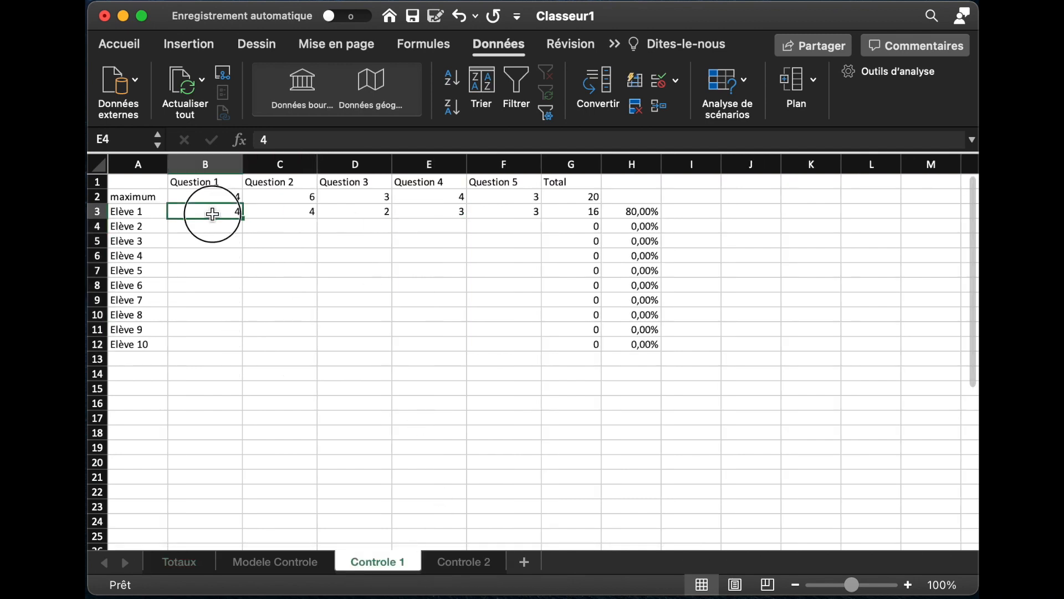
{"action": "left_click", "coordinate": [283, 140]}
{"action": "key", "text": "BackSpace"}
{"action": "type", "text": "="}
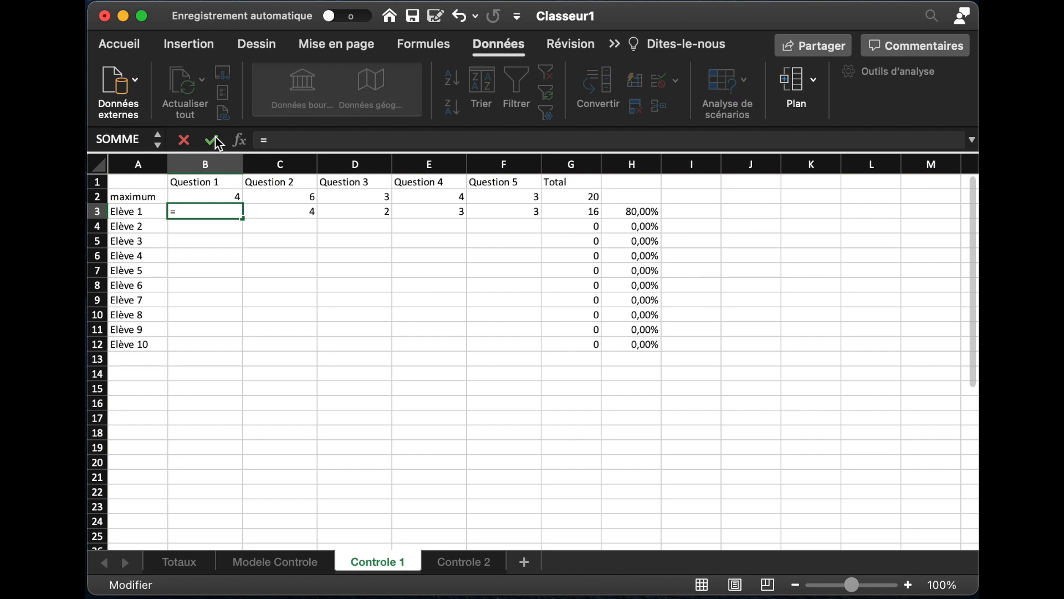
{"action": "type", "text": "ALEA"}
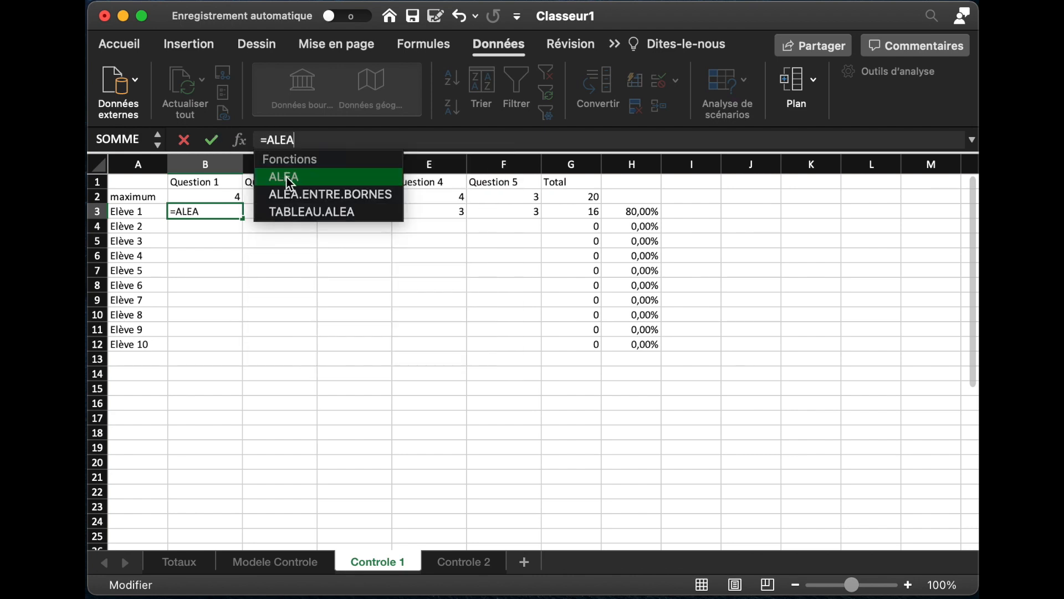
{"action": "double_click", "coordinate": [288, 195]}
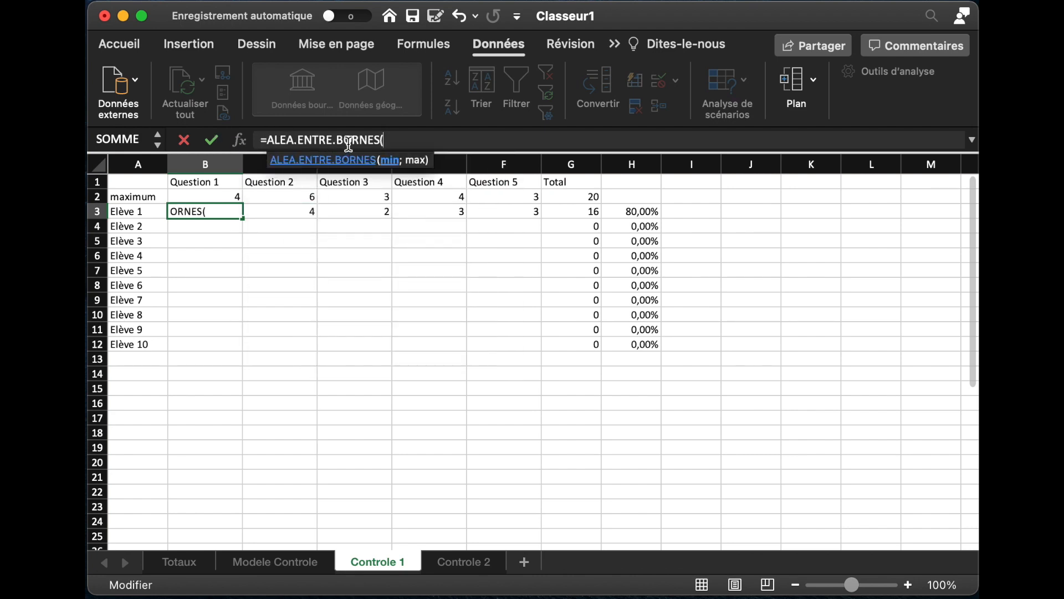
{"action": "type", "text": "0;"}
{"action": "left_click", "coordinate": [211, 206]}
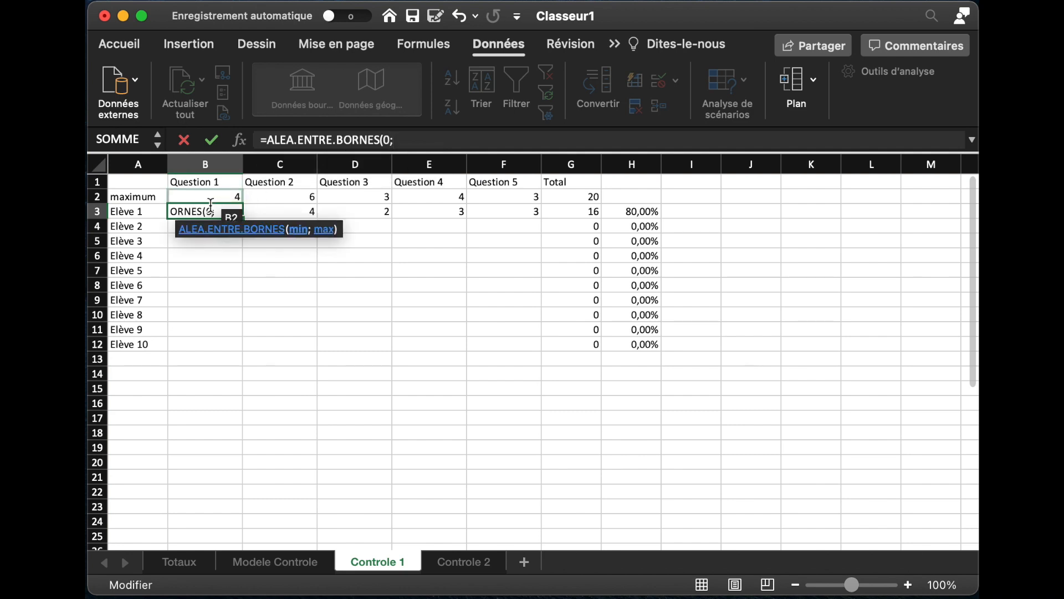
{"action": "left_click", "coordinate": [215, 203]}
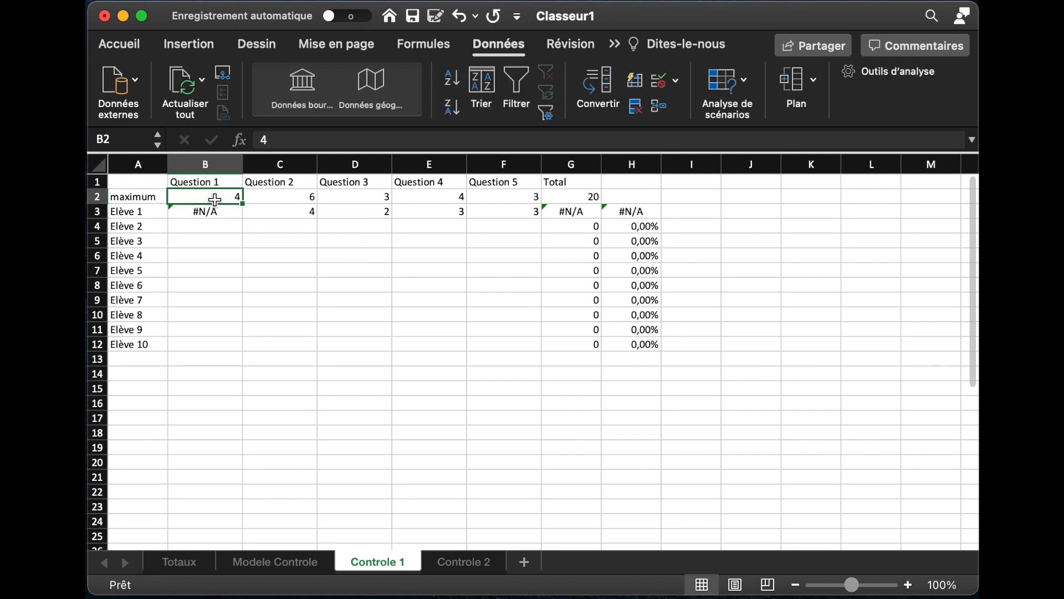
- Complete the random score formula in B3 as =ALEA.ENTRE.BORNES(0;B$2)
{"action": "left_click", "coordinate": [213, 208]}
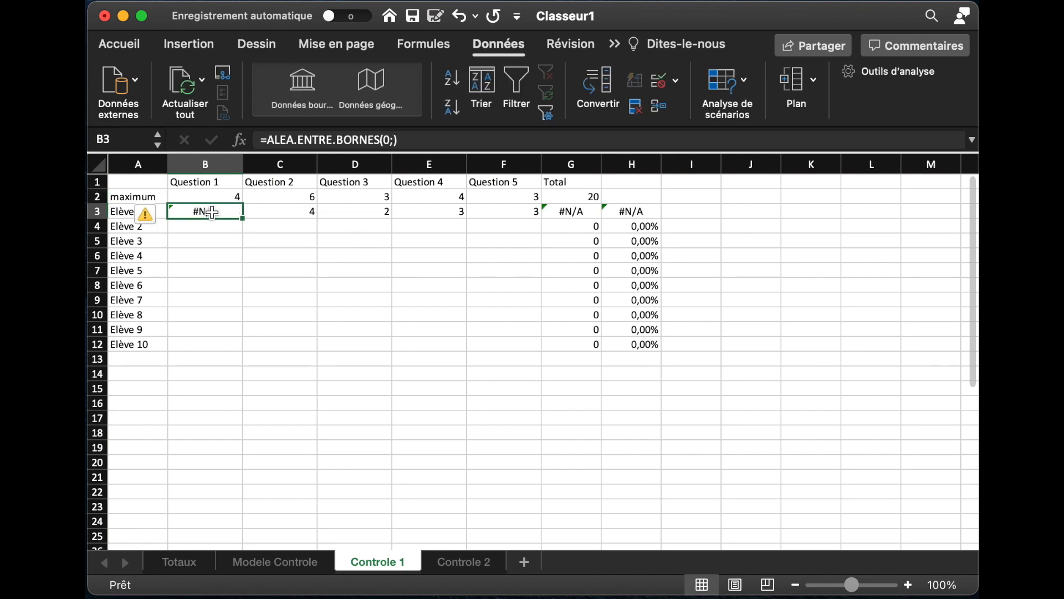
{"action": "left_click", "coordinate": [408, 141]}
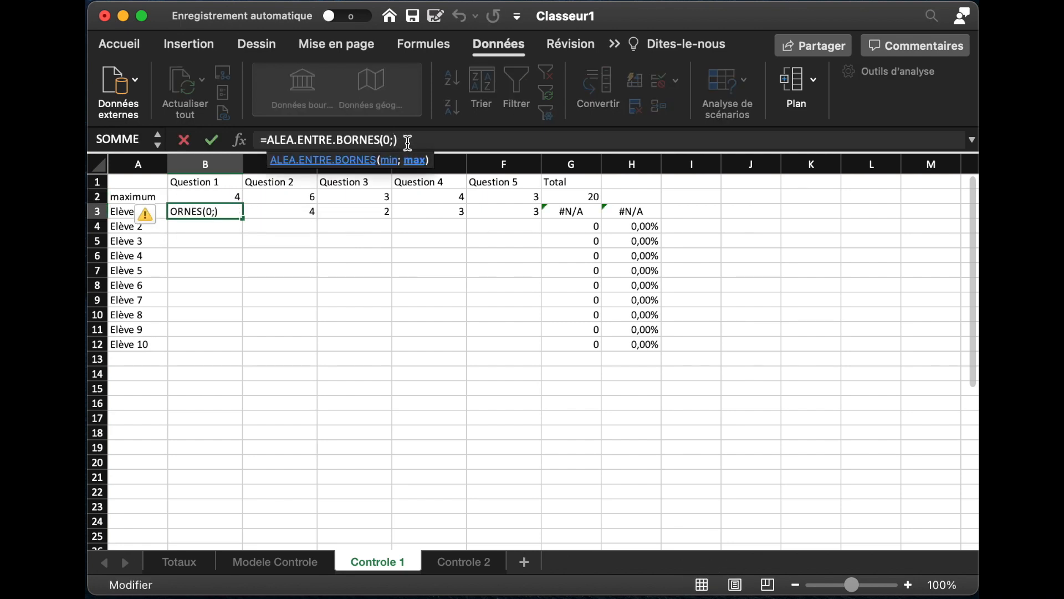
{"action": "type", "text": "2"}
{"action": "key", "text": "Return"}
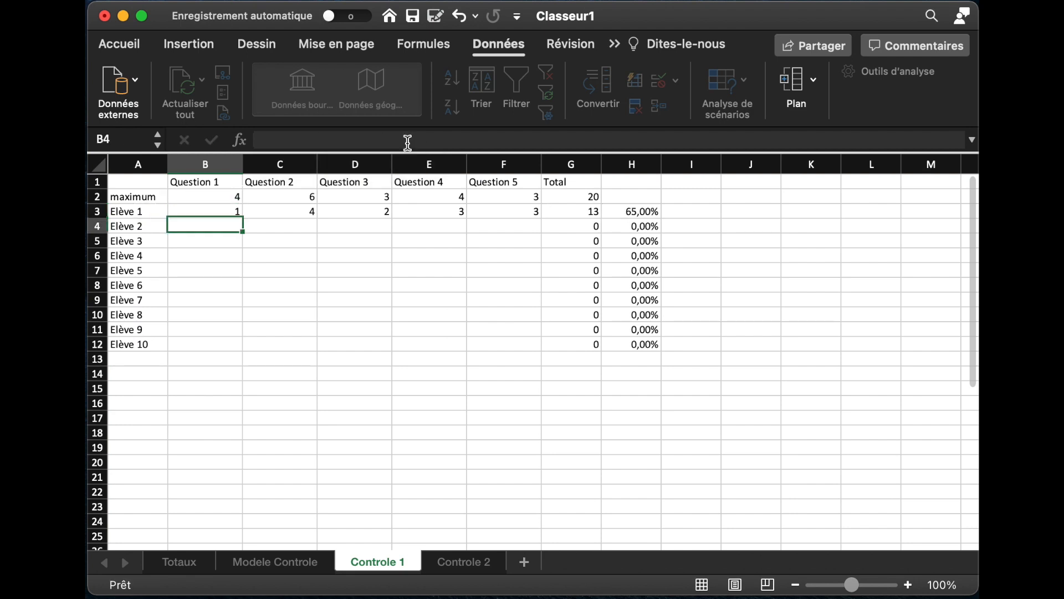
- Fill the random score formula from B3 across to F3 for Elève 1's Questions 1 to 5
{"action": "left_click_drag", "start_coordinate": [206, 216], "coordinate": [527, 215]}
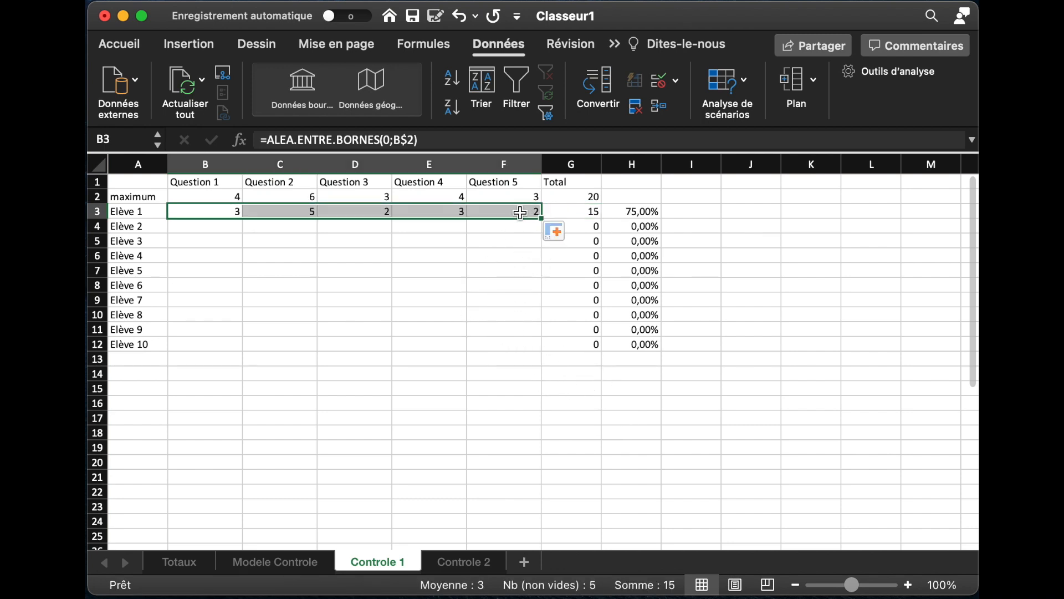
{"action": "left_click", "coordinate": [225, 209]}
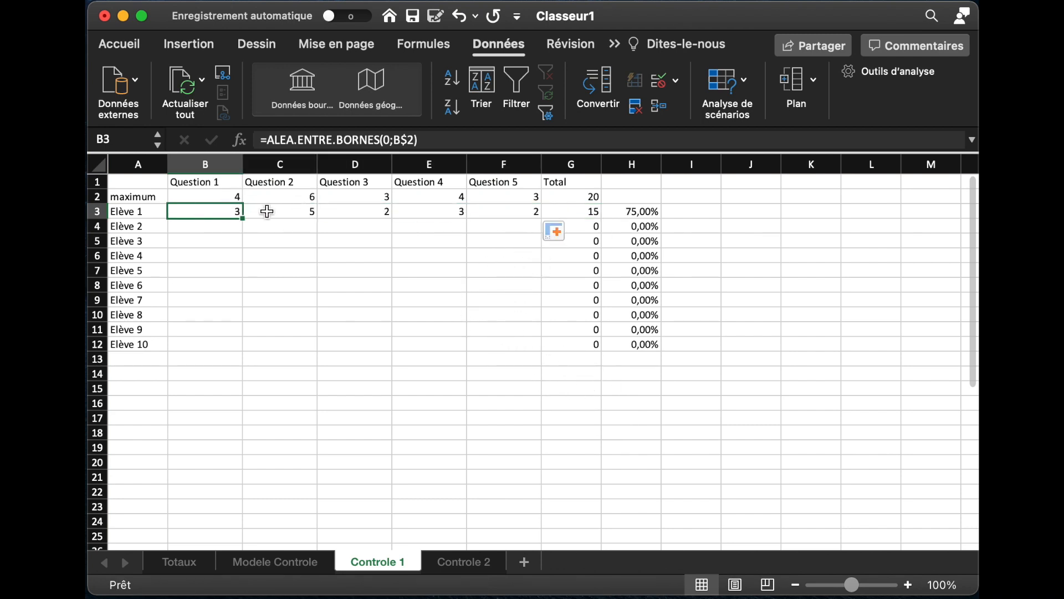
{"action": "left_click_drag", "start_coordinate": [246, 218], "coordinate": [521, 219]}
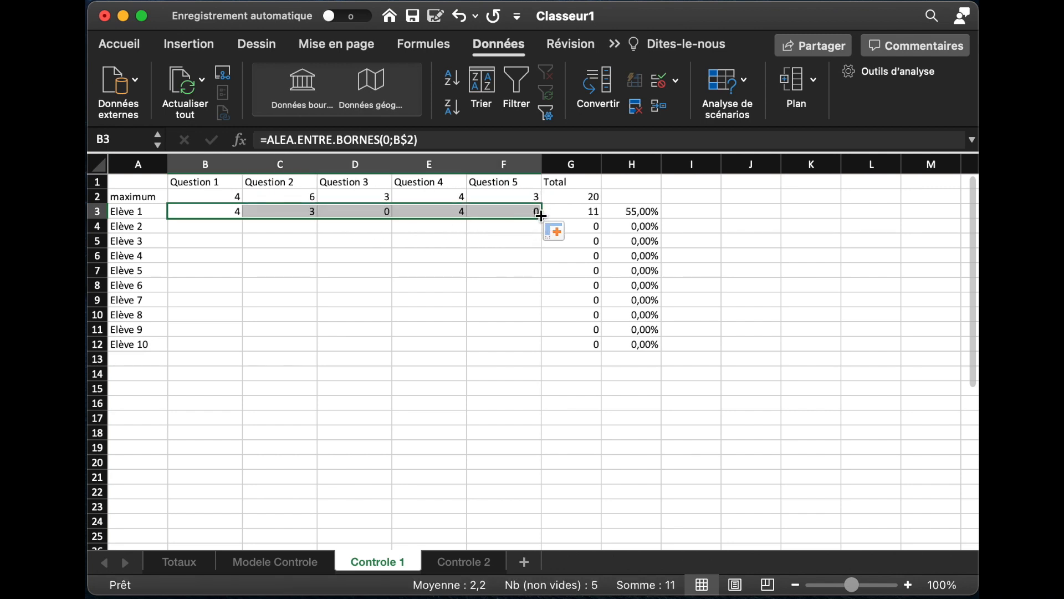
- Fill Elève 1's random score formulas in B3:F3 down to row 12 for all ten students on Controle 1
{"action": "left_click", "coordinate": [520, 210]}
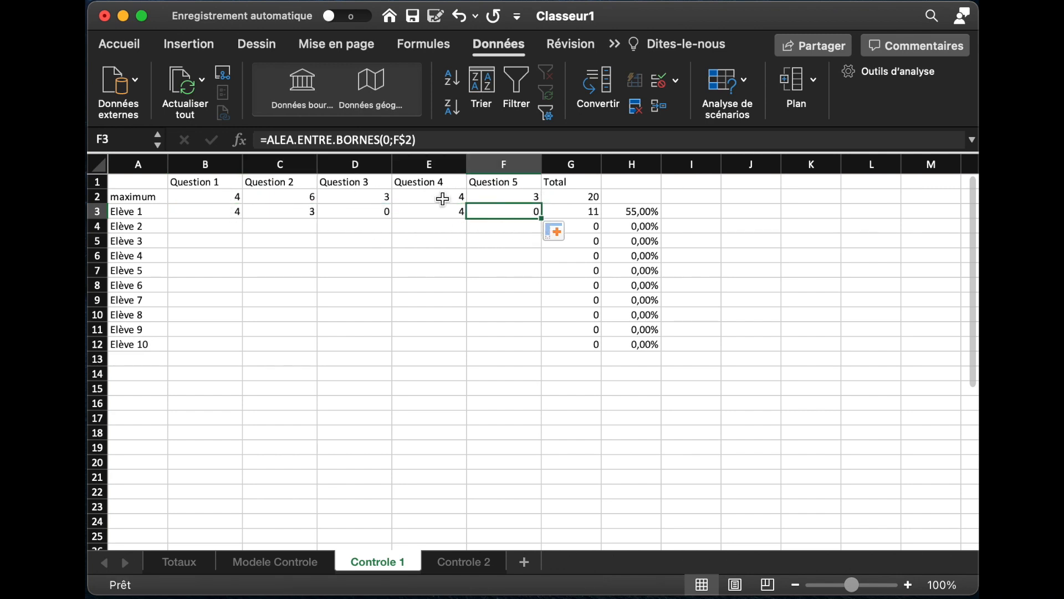
{"action": "left_click_drag", "start_coordinate": [219, 215], "coordinate": [547, 355]}
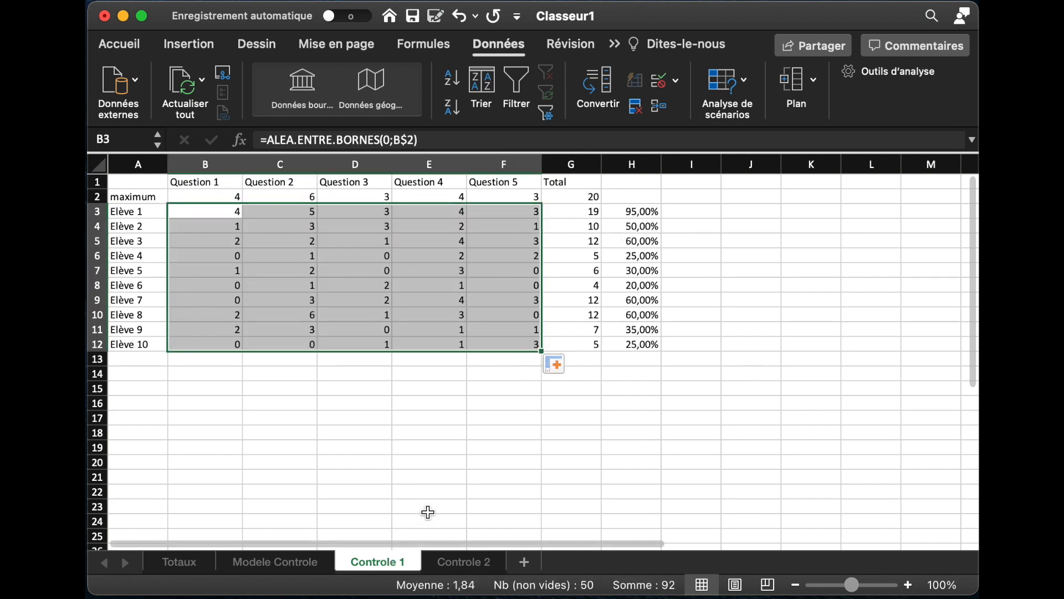
{"action": "left_click", "coordinate": [361, 387]}
- Copy the random score formulas in B3:F12 into Controle 2 starting at B3, and display the Totaux sheet
{"action": "left_click_drag", "start_coordinate": [223, 216], "coordinate": [505, 347]}
{"action": "key", "text": "super+c"}
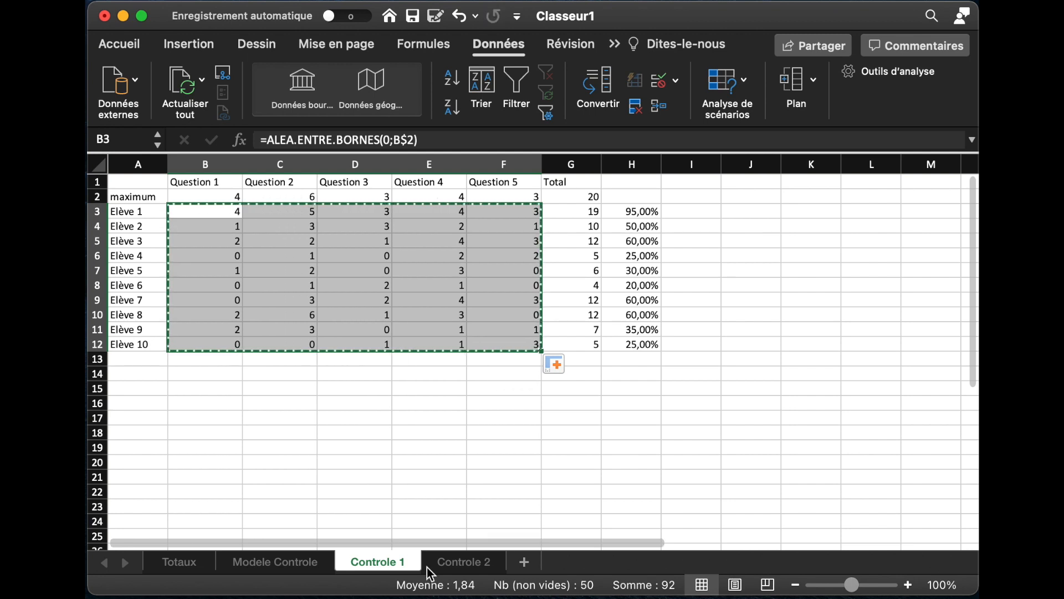
{"action": "left_click", "coordinate": [464, 562]}
{"action": "left_click", "coordinate": [214, 212]}
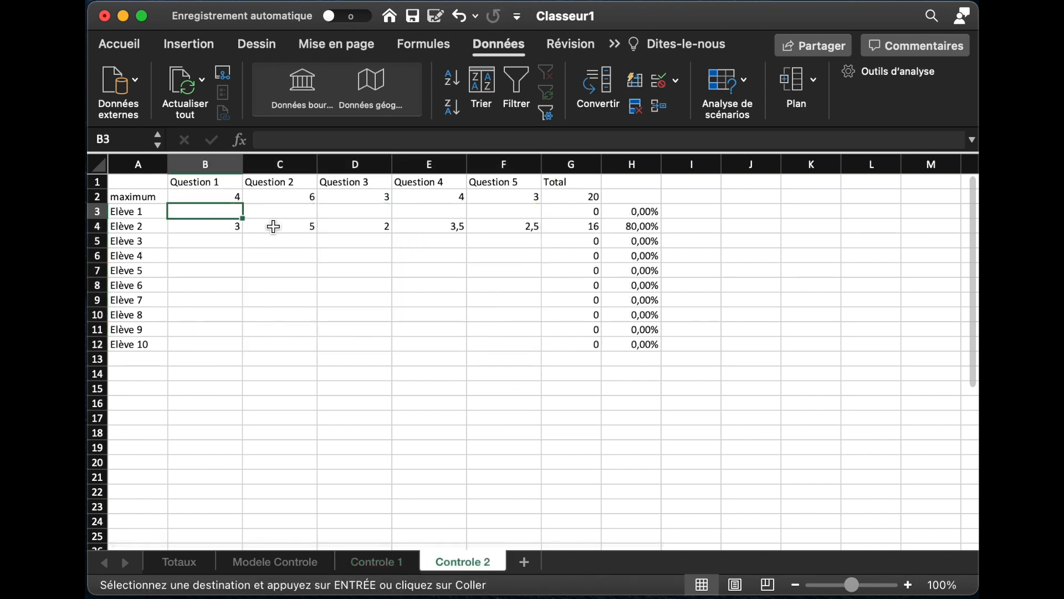
{"action": "key", "text": "super+v"}
{"action": "left_click", "coordinate": [310, 417]}
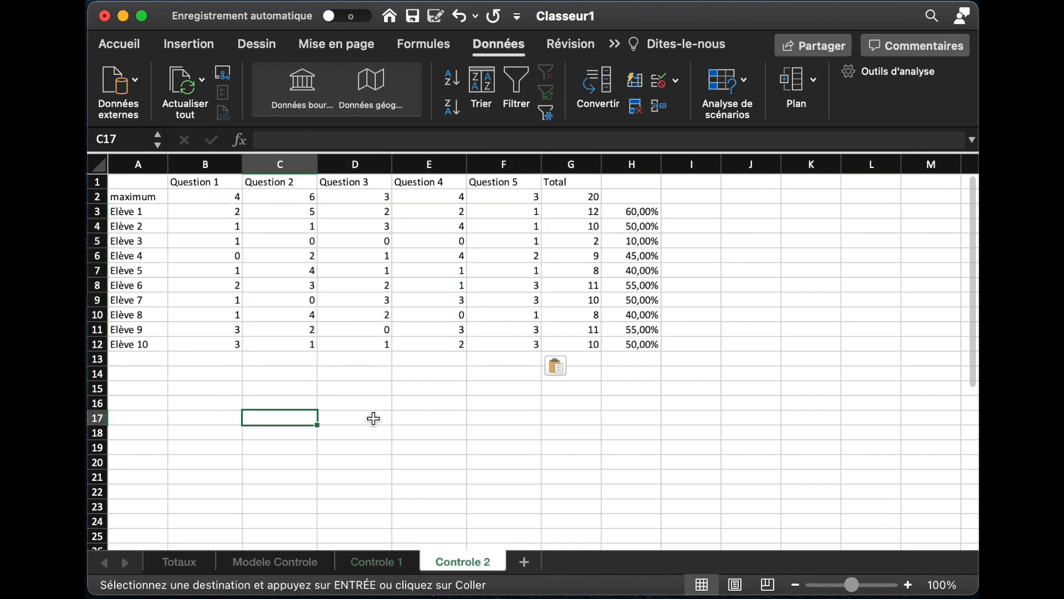
{"action": "left_click", "coordinate": [191, 565]}
{"action": "left_click", "coordinate": [344, 415]}
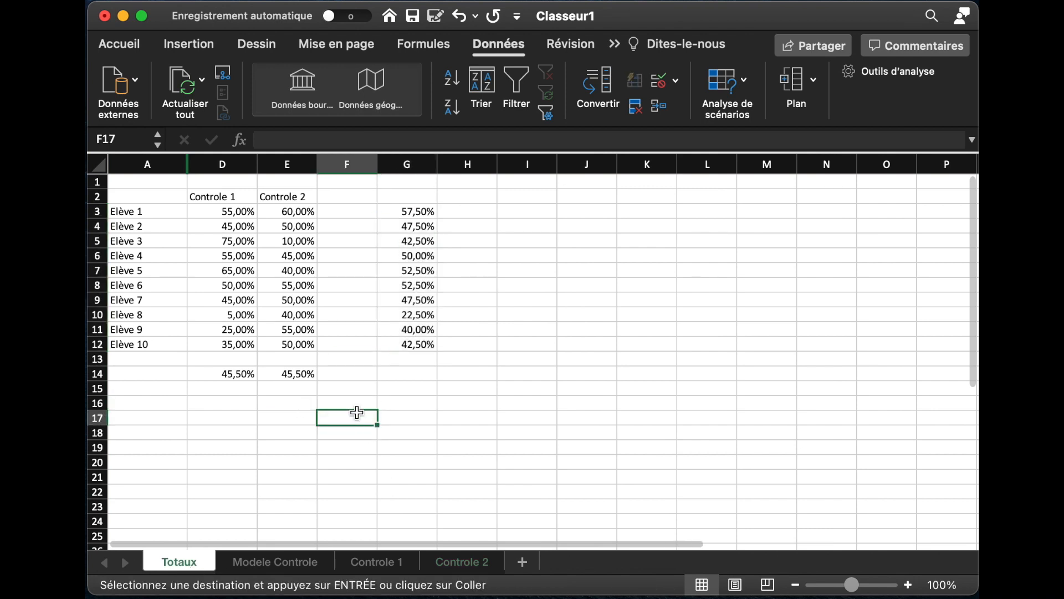